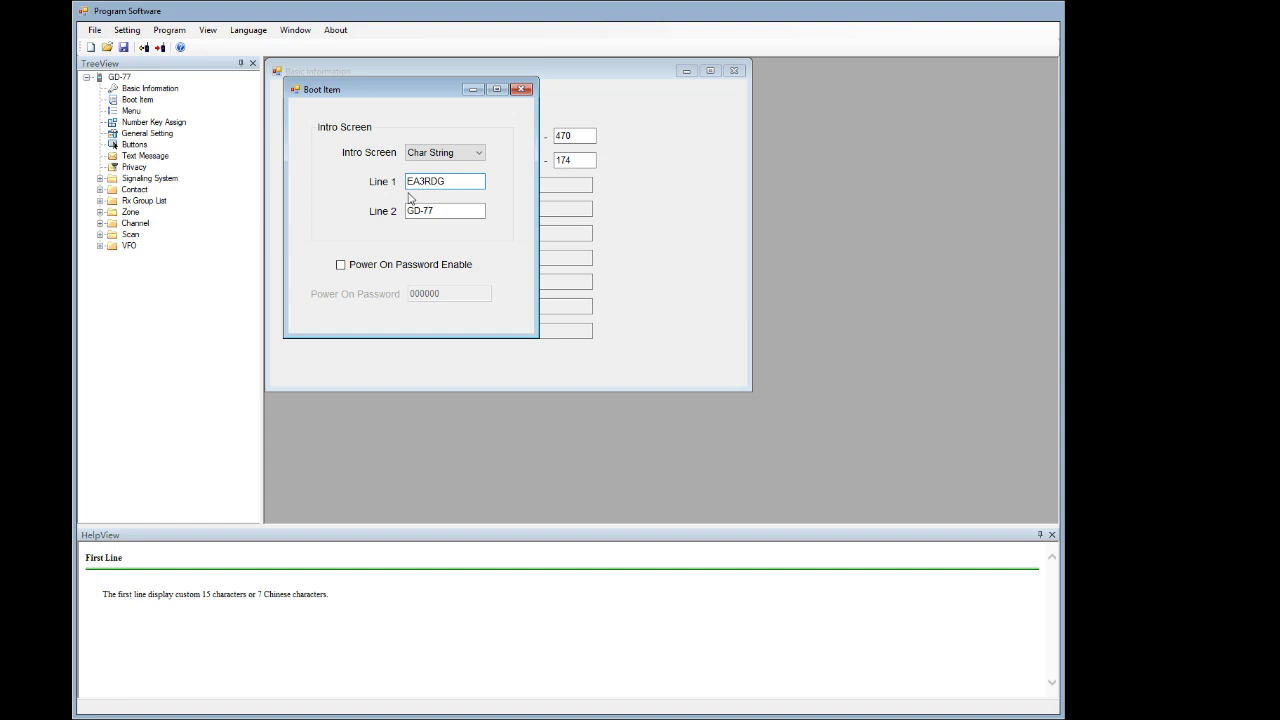
- Set the intro screen's Line 2 to Catalunya and close the Boot Item and Basic Information windows
double_click(425, 213)
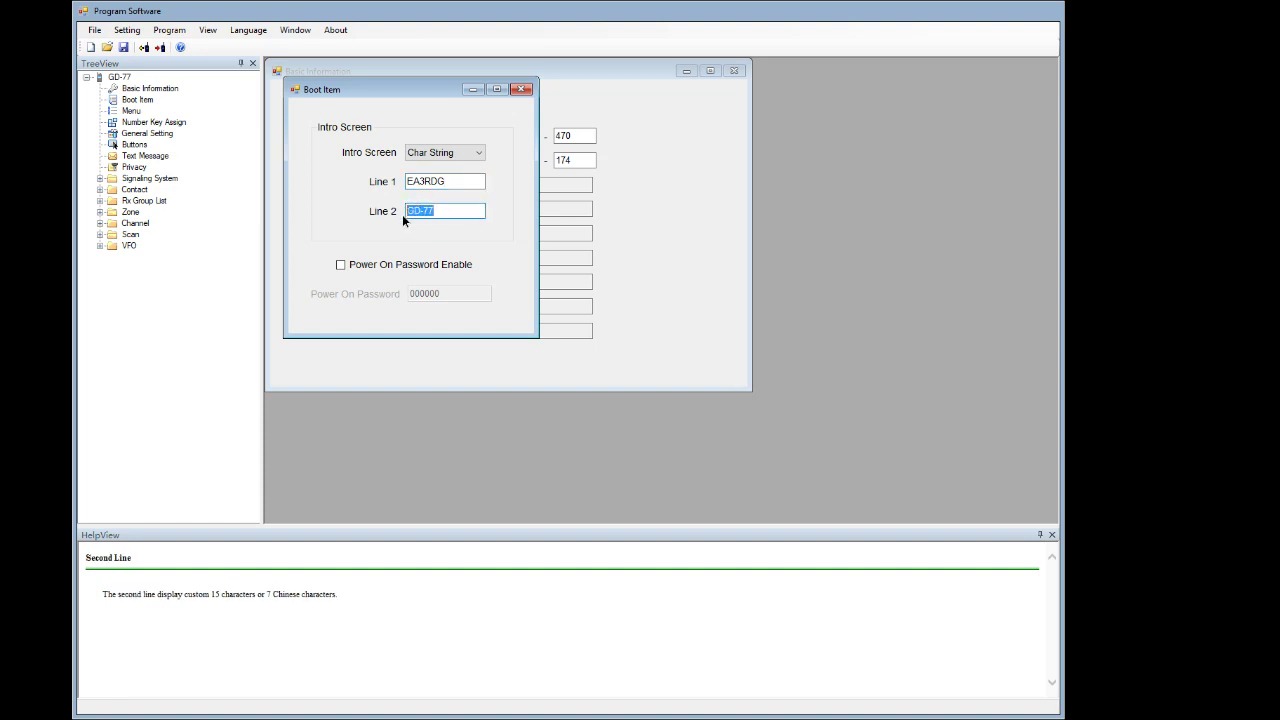
type("Catalunya")
left_click(521, 89)
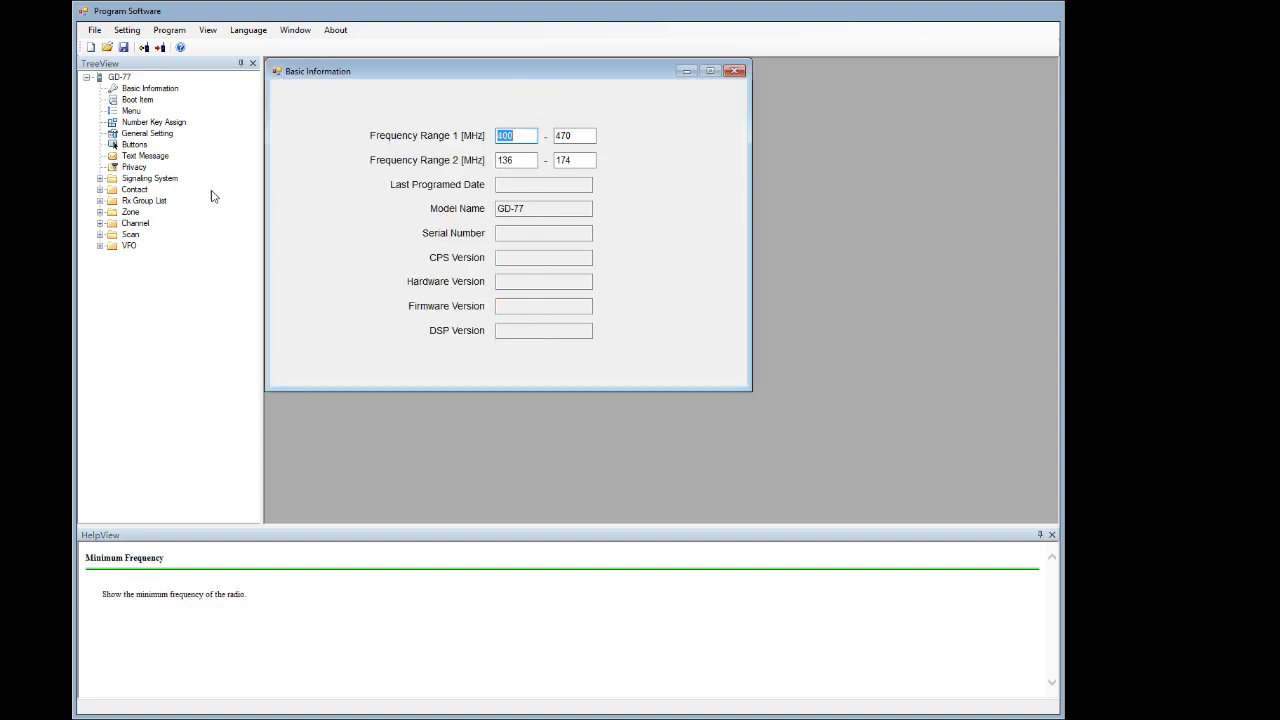
left_click(736, 73)
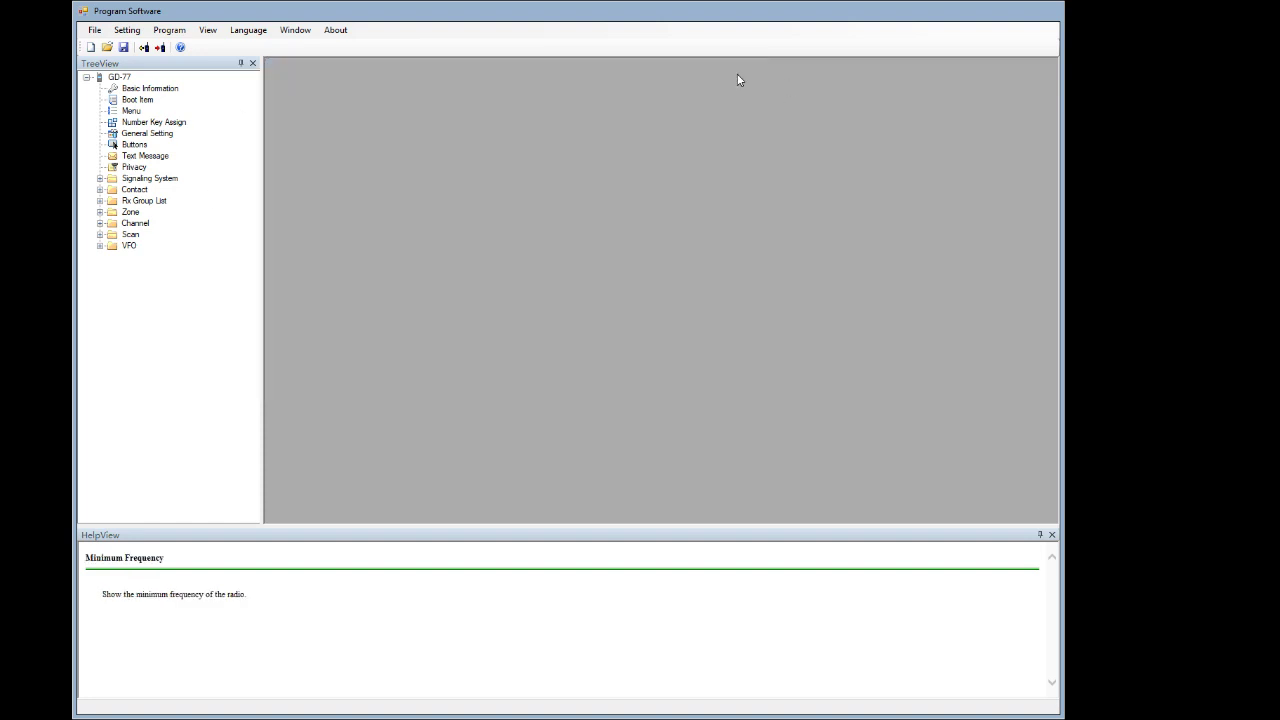
- Review the radio's Menu settings, including the channel display and double standby options, and close the window
left_click(138, 113)
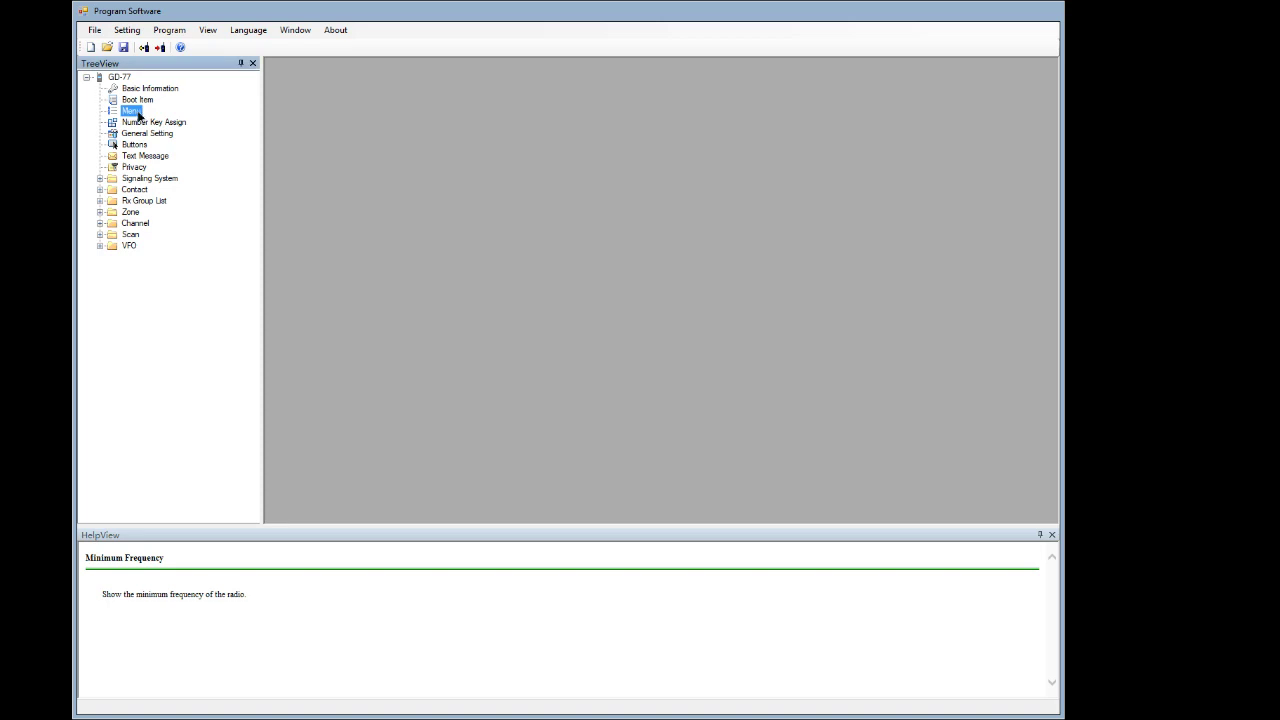
double_click(132, 111)
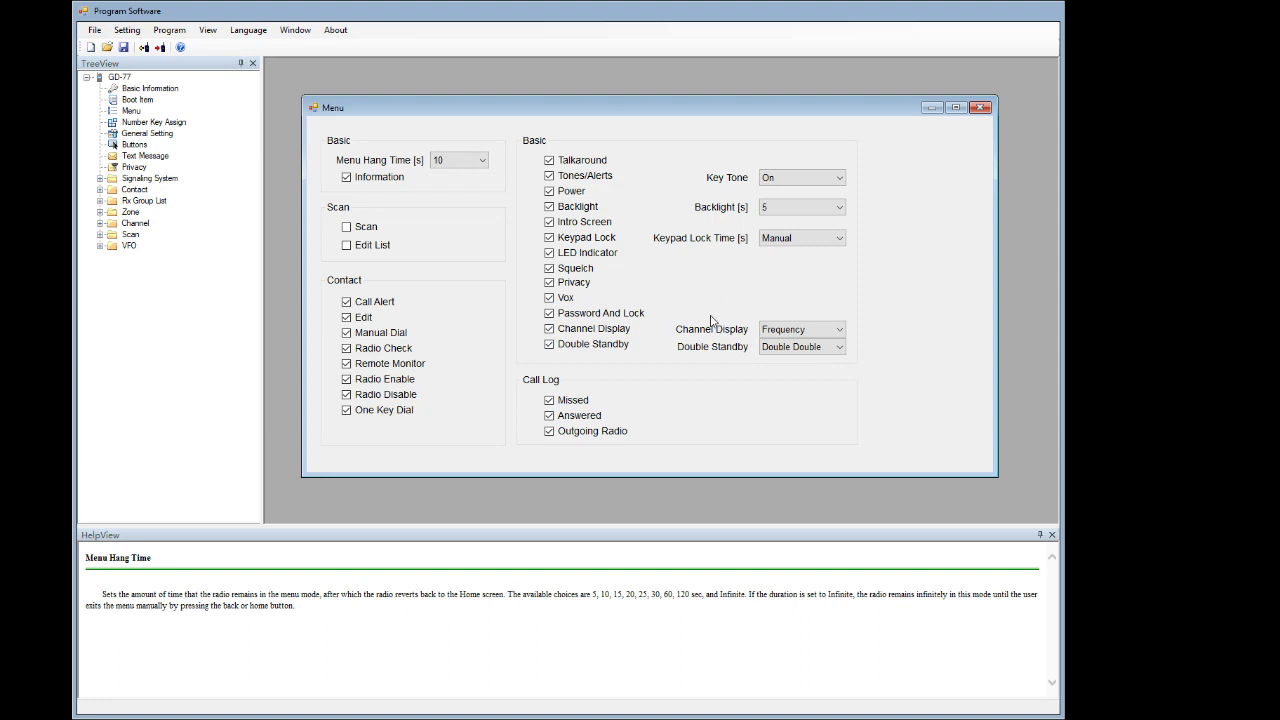
left_click(981, 107)
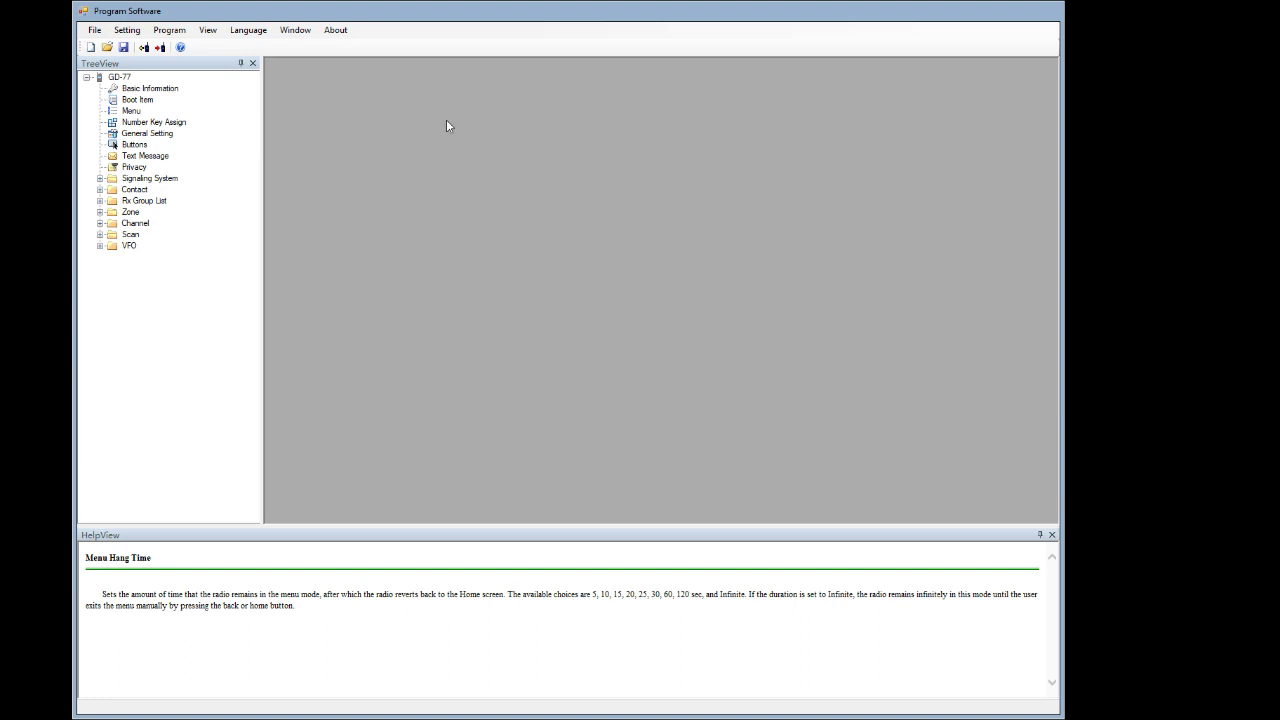
- In General Setting, enter the operator's call sign as the radio name and the personal radio ID, and close the window
left_click(142, 136)
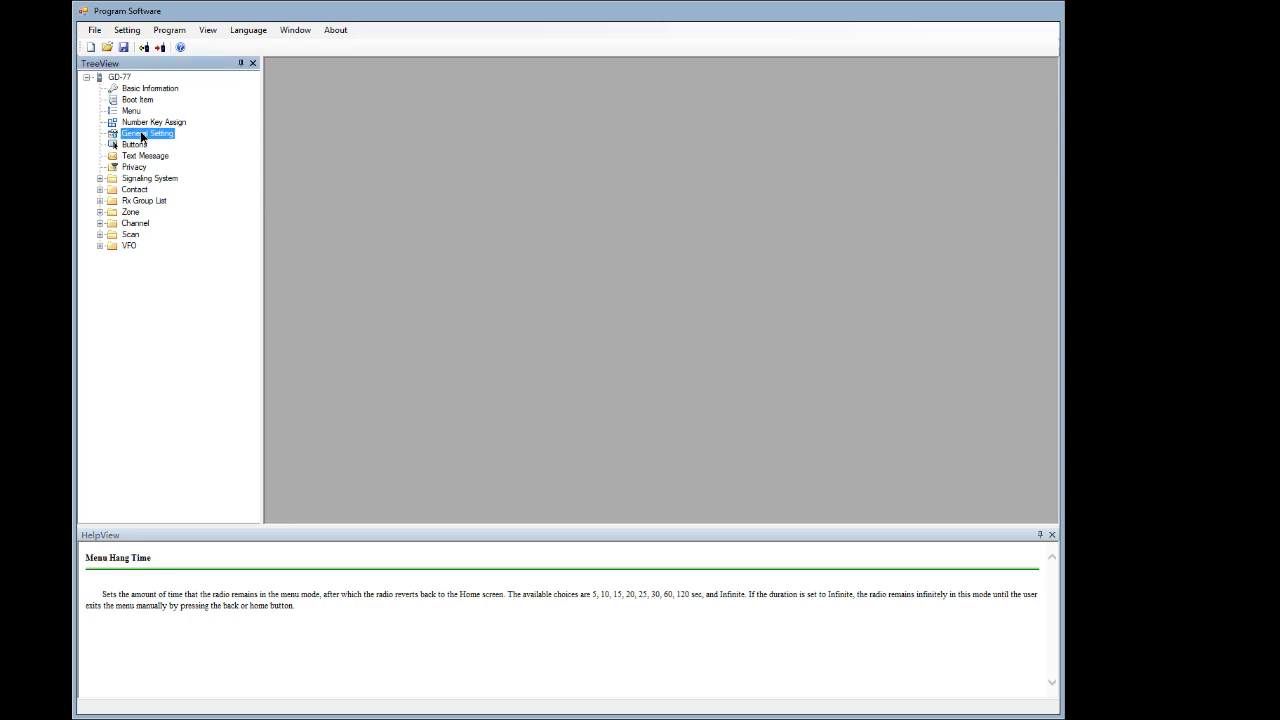
double_click(142, 136)
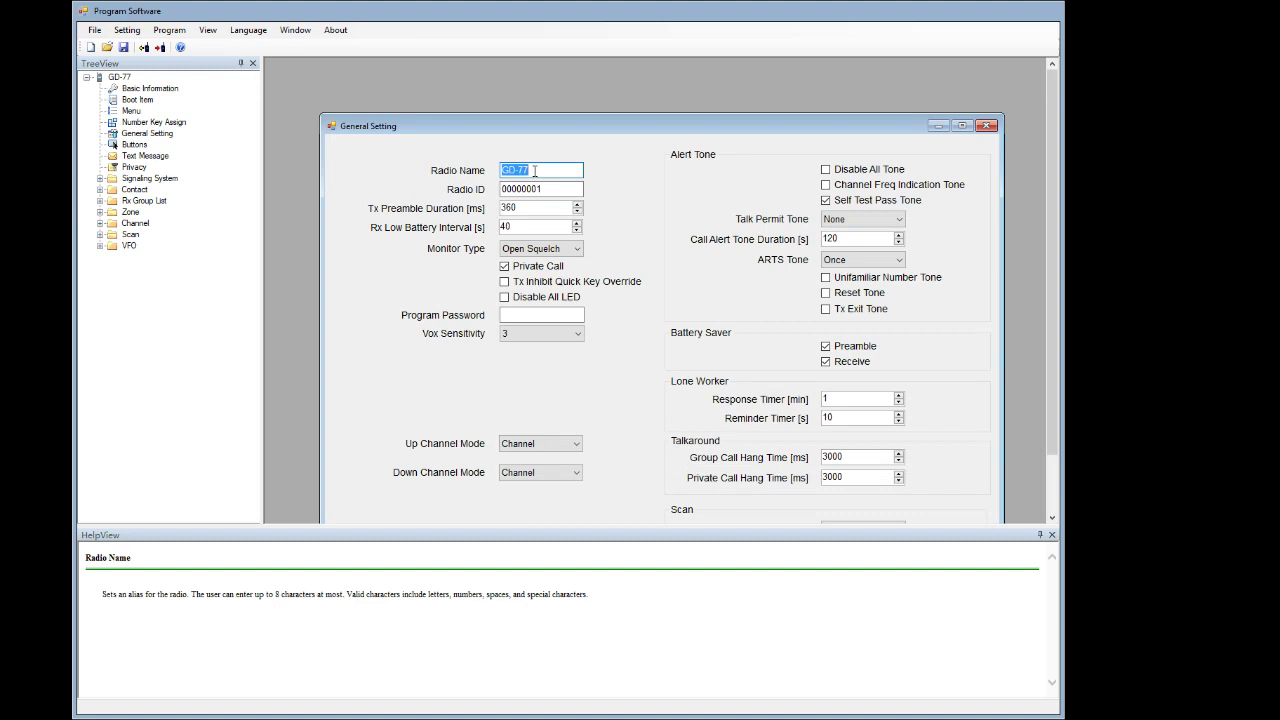
type("EA3RDG")
key("Tab")
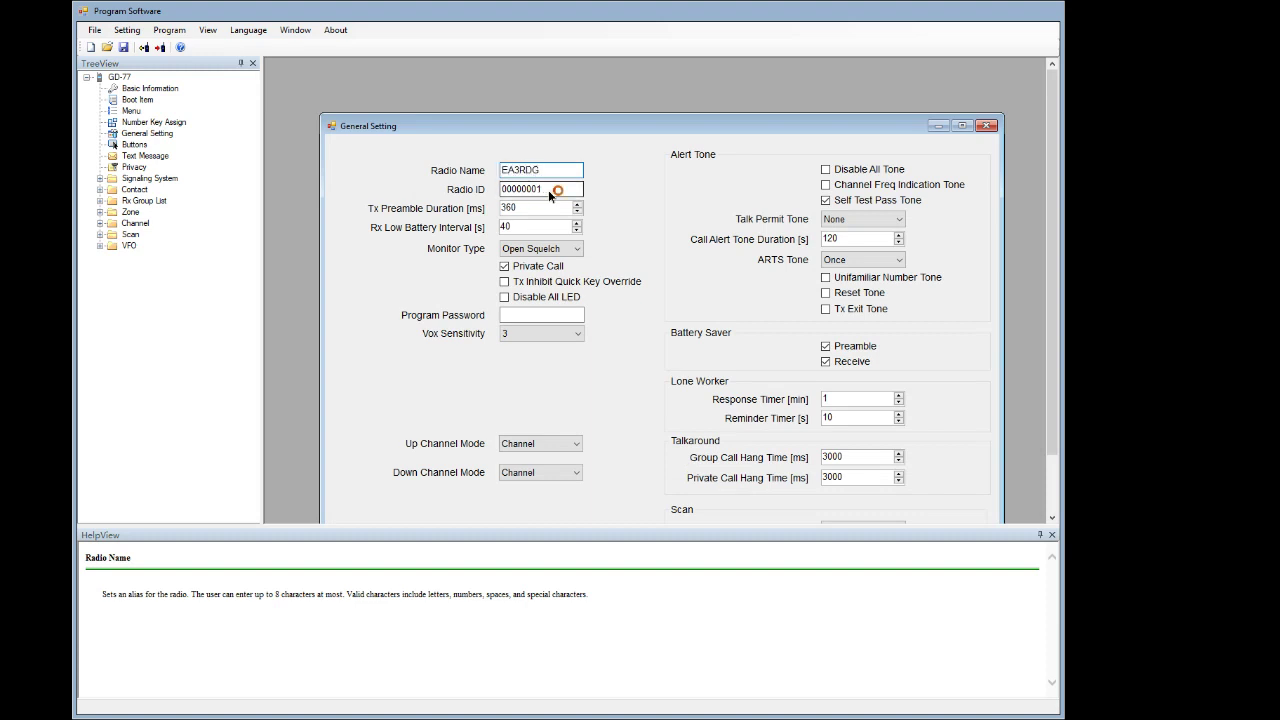
type("2143")
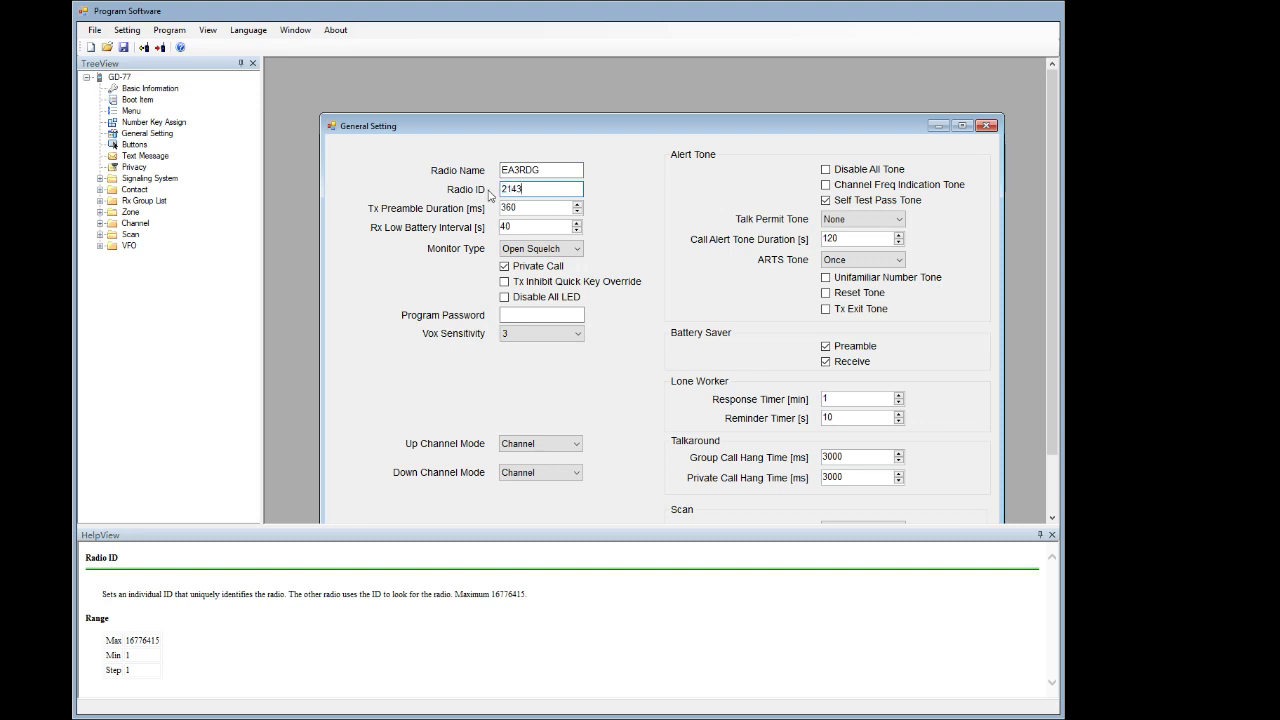
type("126")
key("BackSpace")
key("BackSpace")
left_click(984, 127)
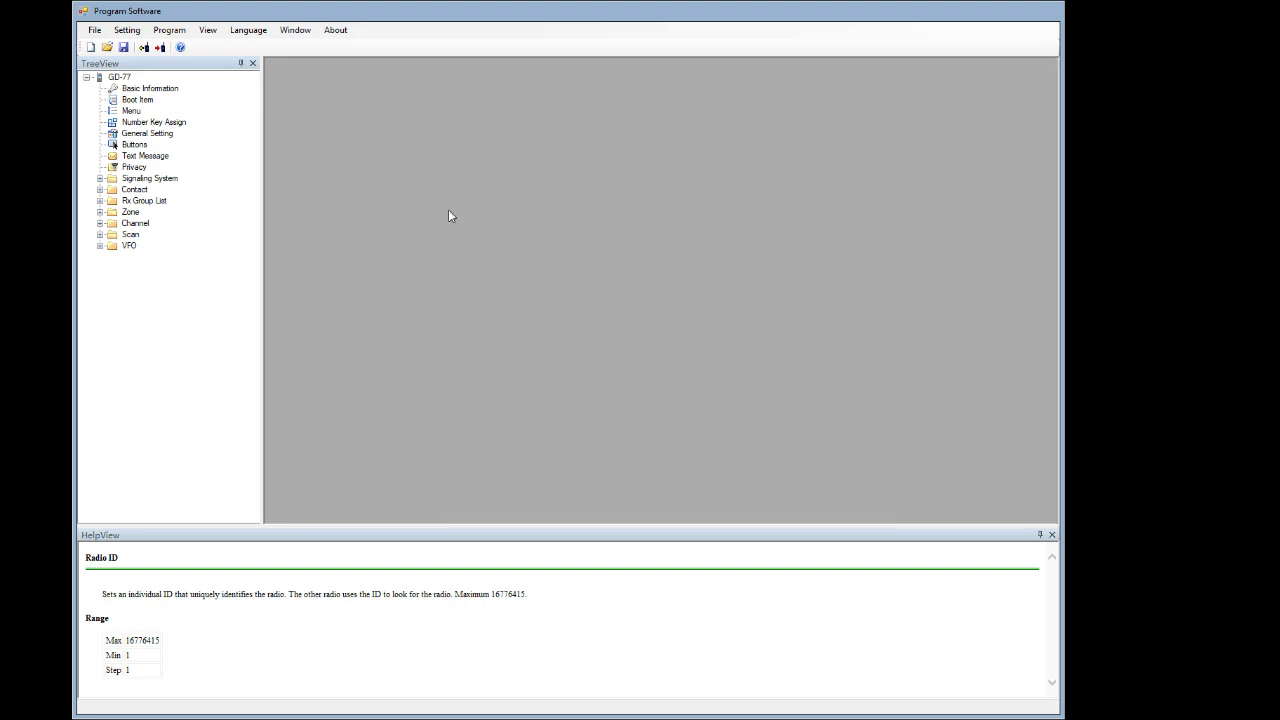
- Review the Buttons and Text Message settings and close both windows
left_click(137, 148)
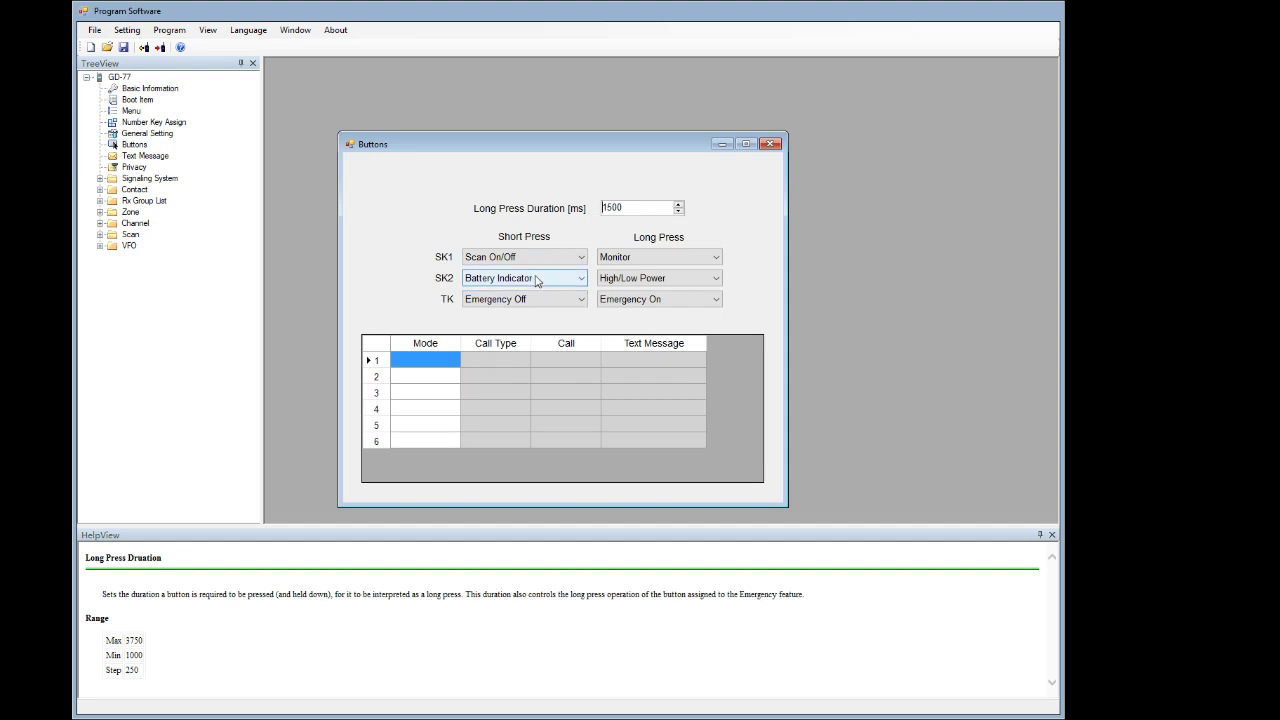
left_click(131, 157)
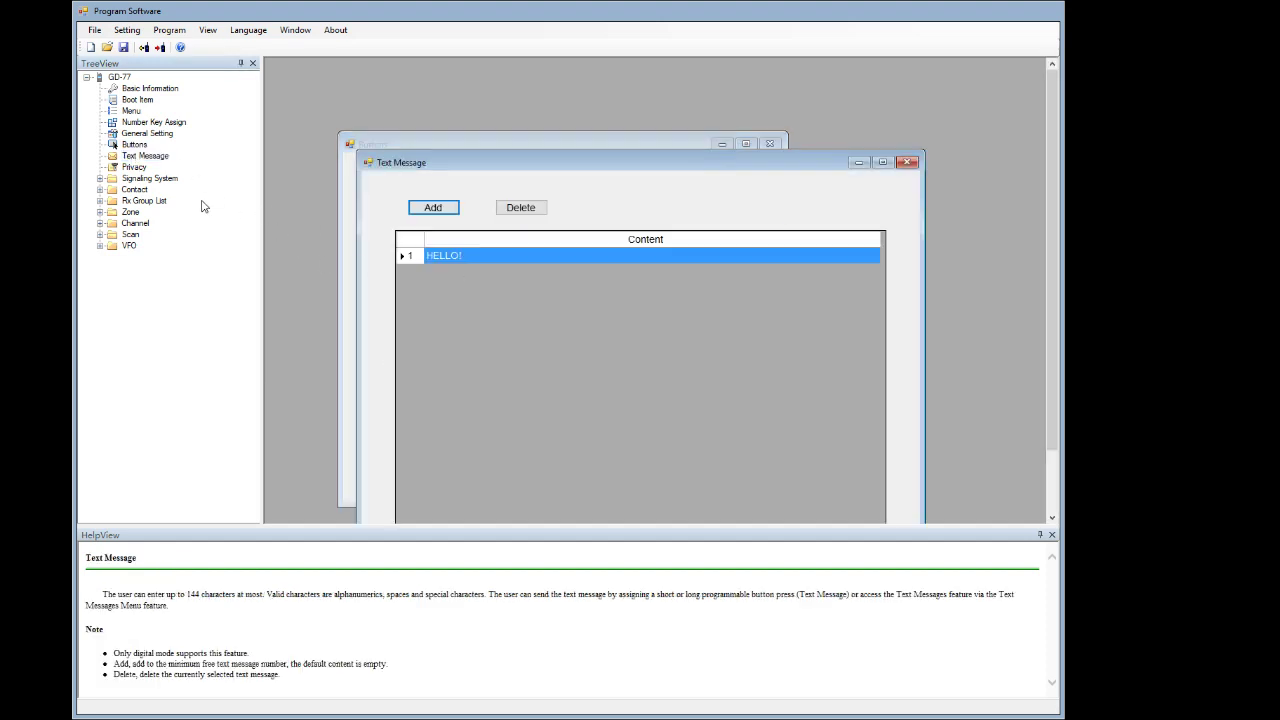
double_click(140, 192)
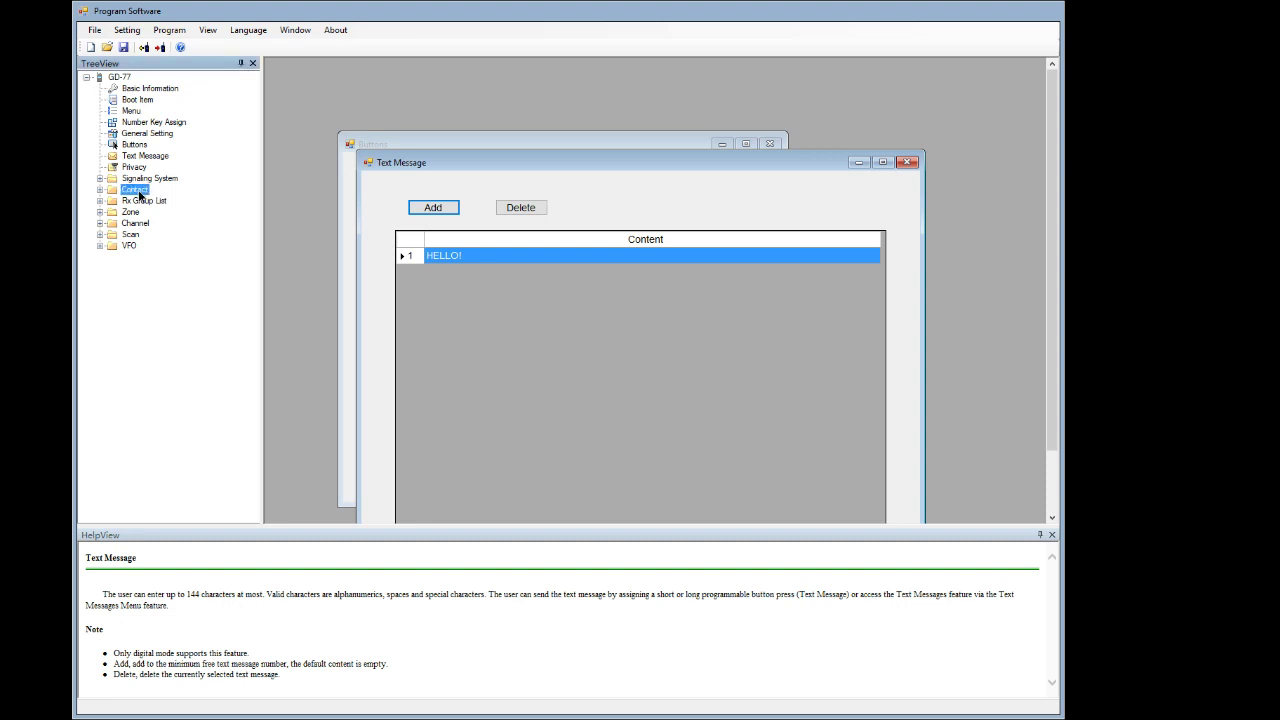
left_click(769, 143)
left_click(906, 163)
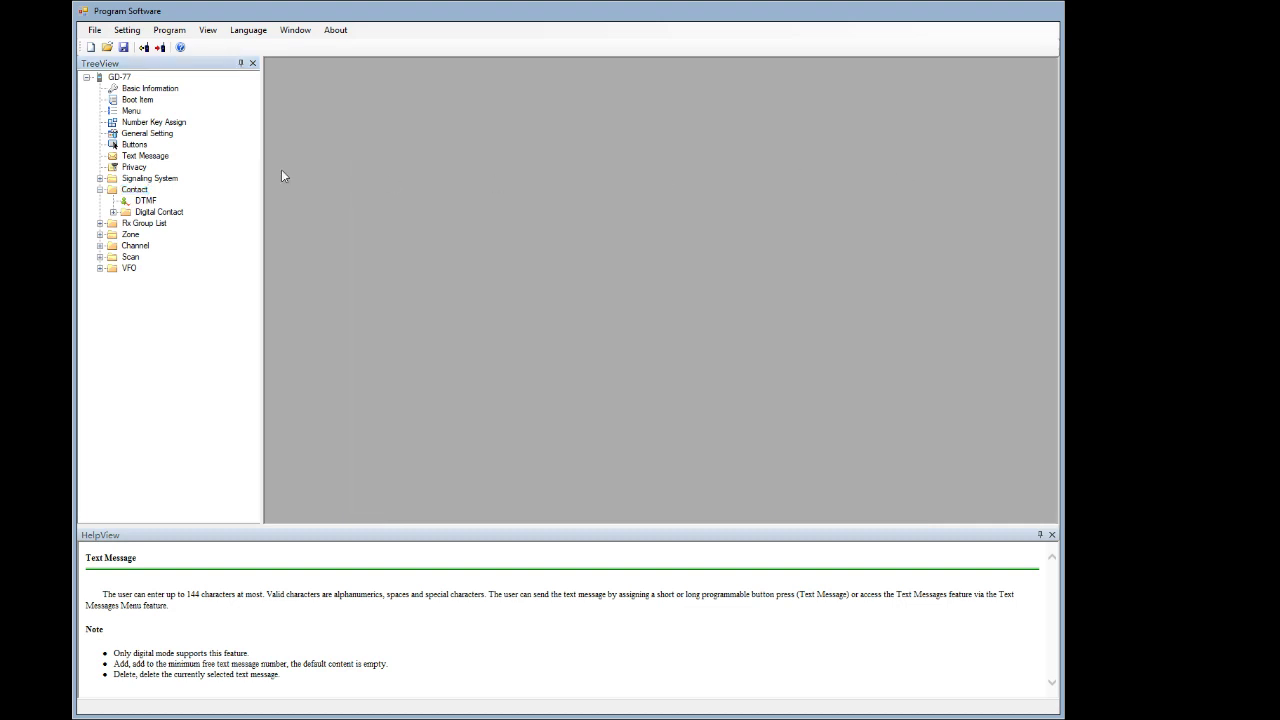
- Open the digital contact list maximized and add a Group Call contact
left_click(145, 212)
double_click(143, 212)
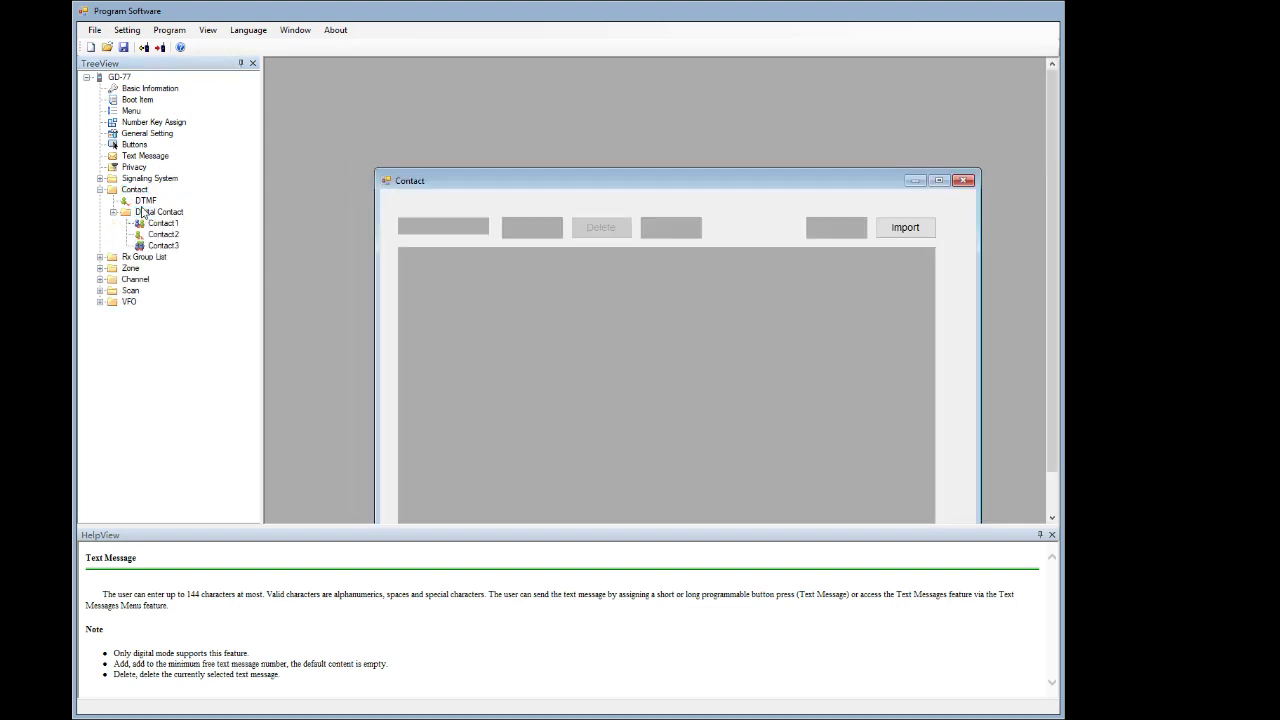
left_click(939, 181)
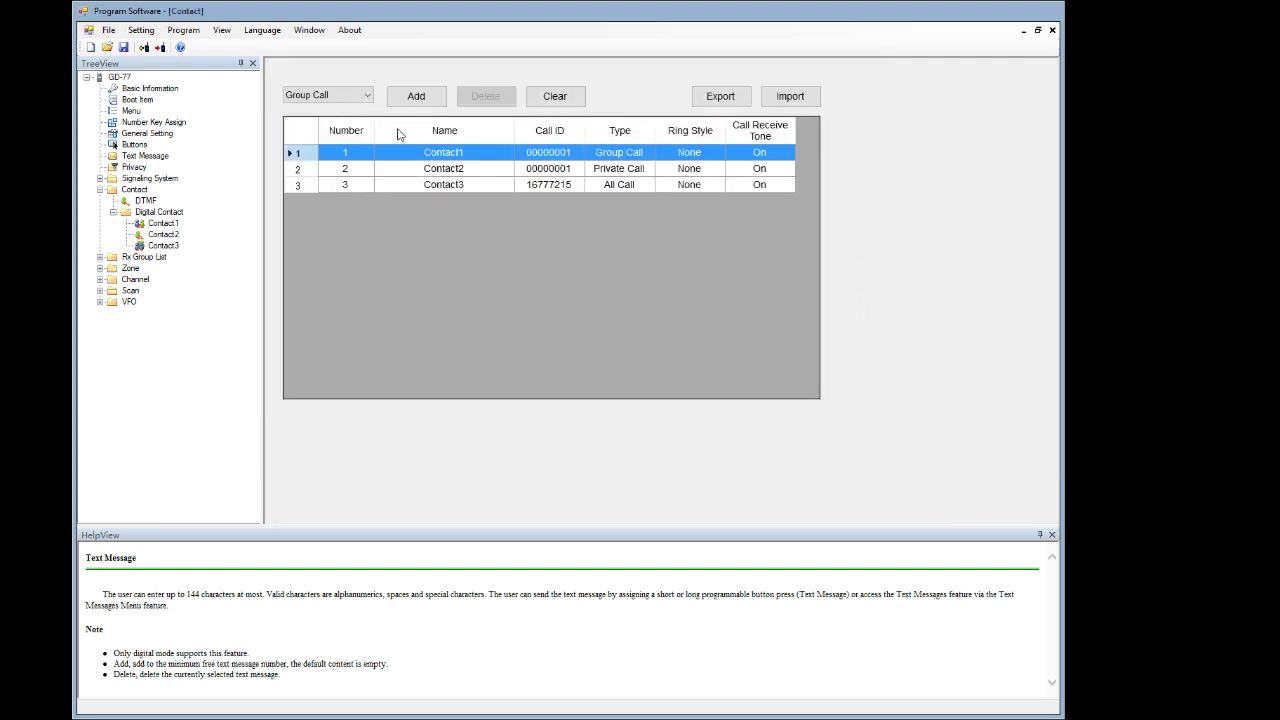
left_click(412, 100)
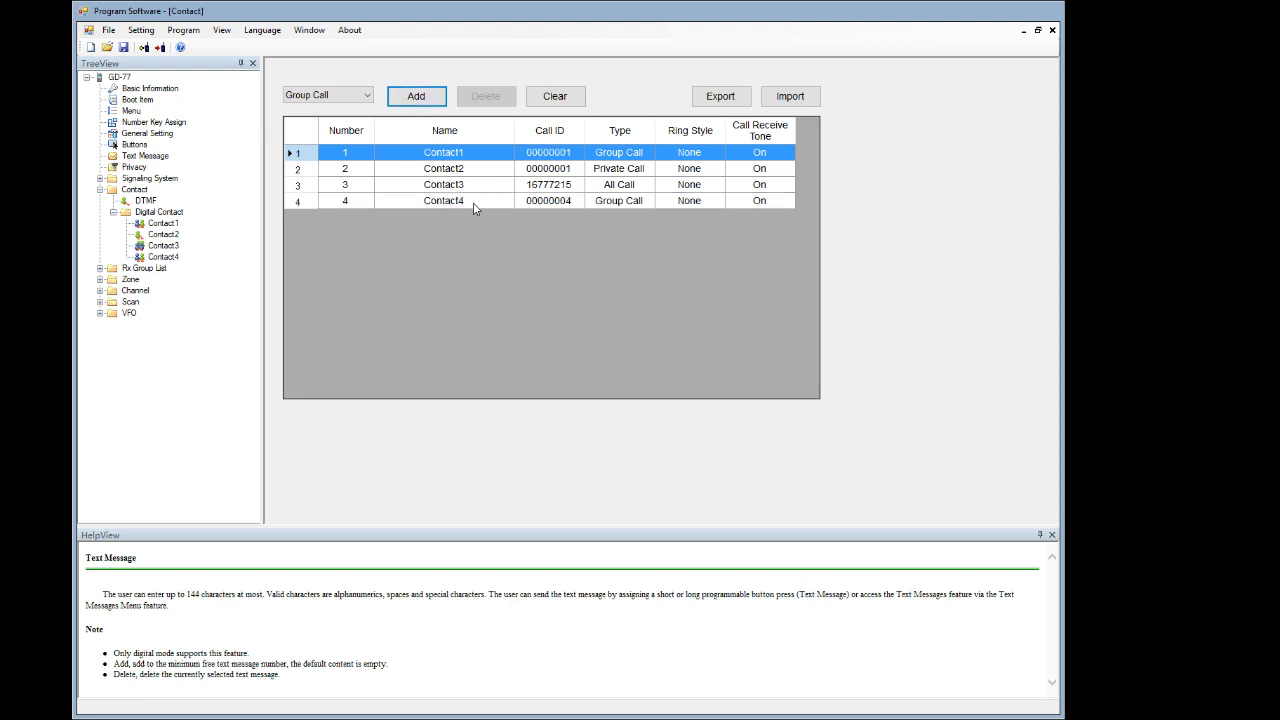
left_click(538, 158)
- Rename Contact1 to TG-9 and set its Call ID to 9
left_click(163, 225)
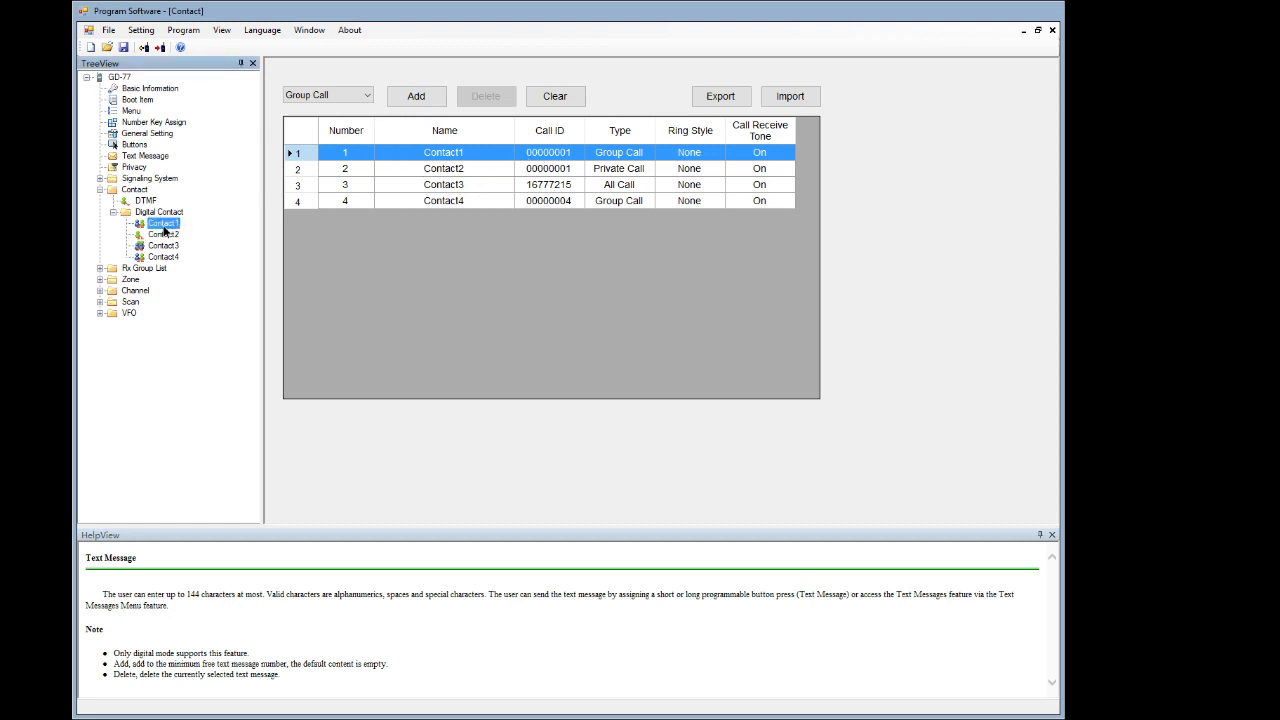
left_click_drag(417, 101, 363, 110)
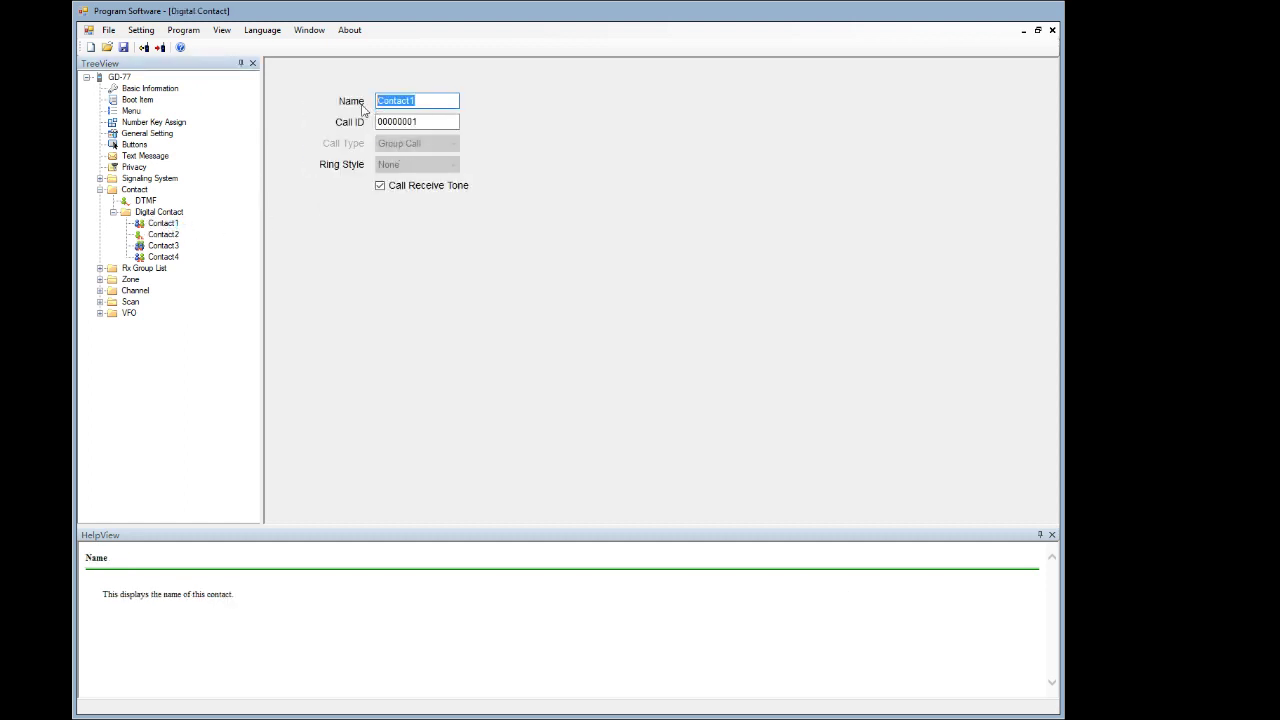
type("TG")
type("-5")
left_click(428, 122)
type("9")
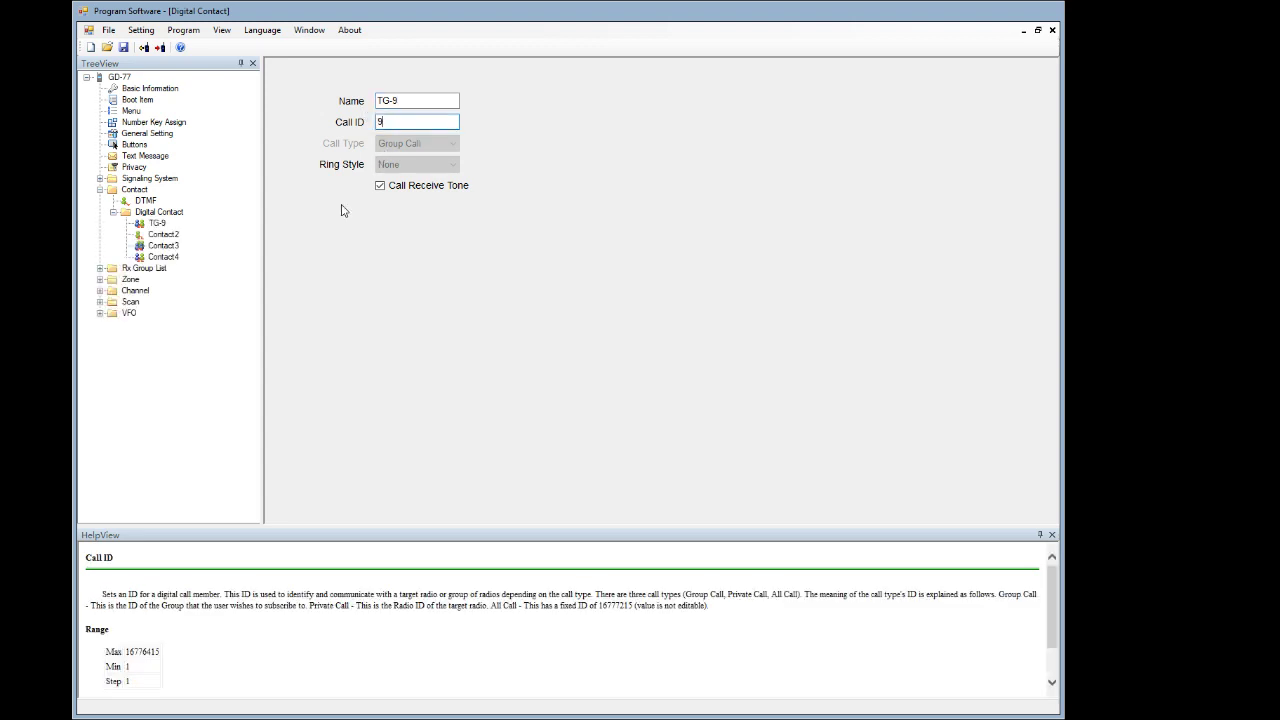
- Compare the call types of contacts TG-9 and Contact2
left_click(168, 236)
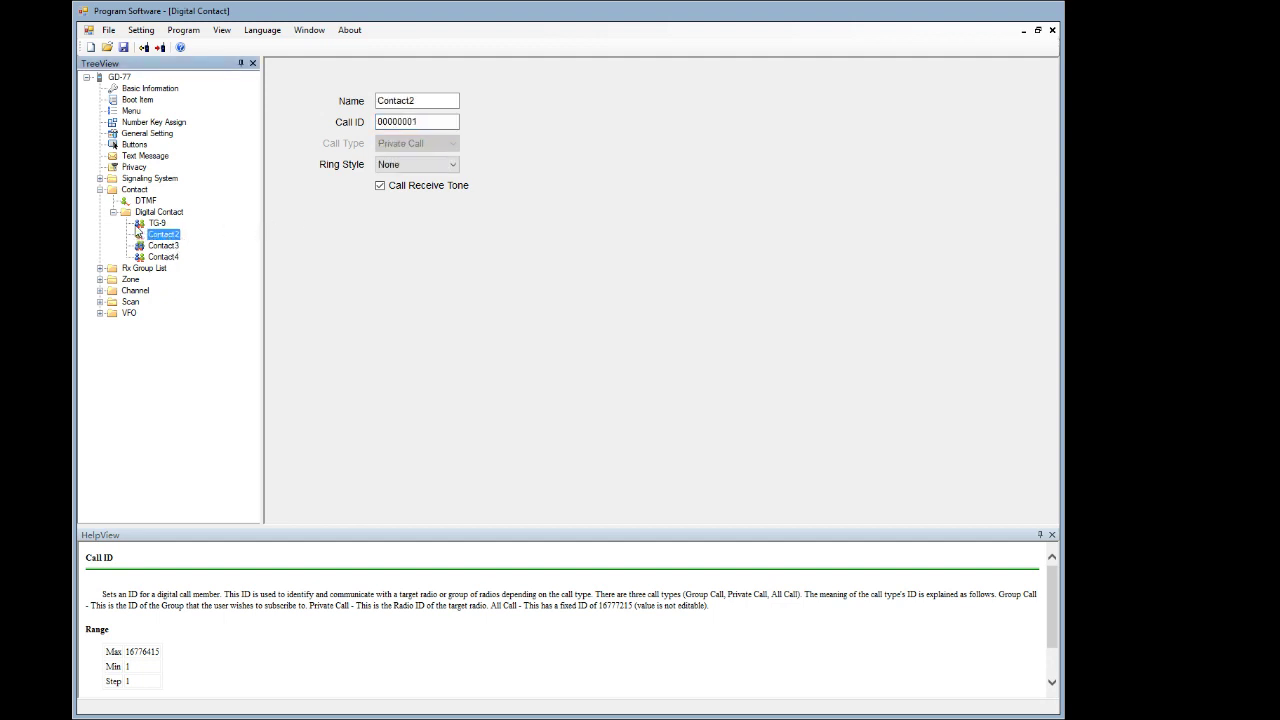
left_click(158, 223)
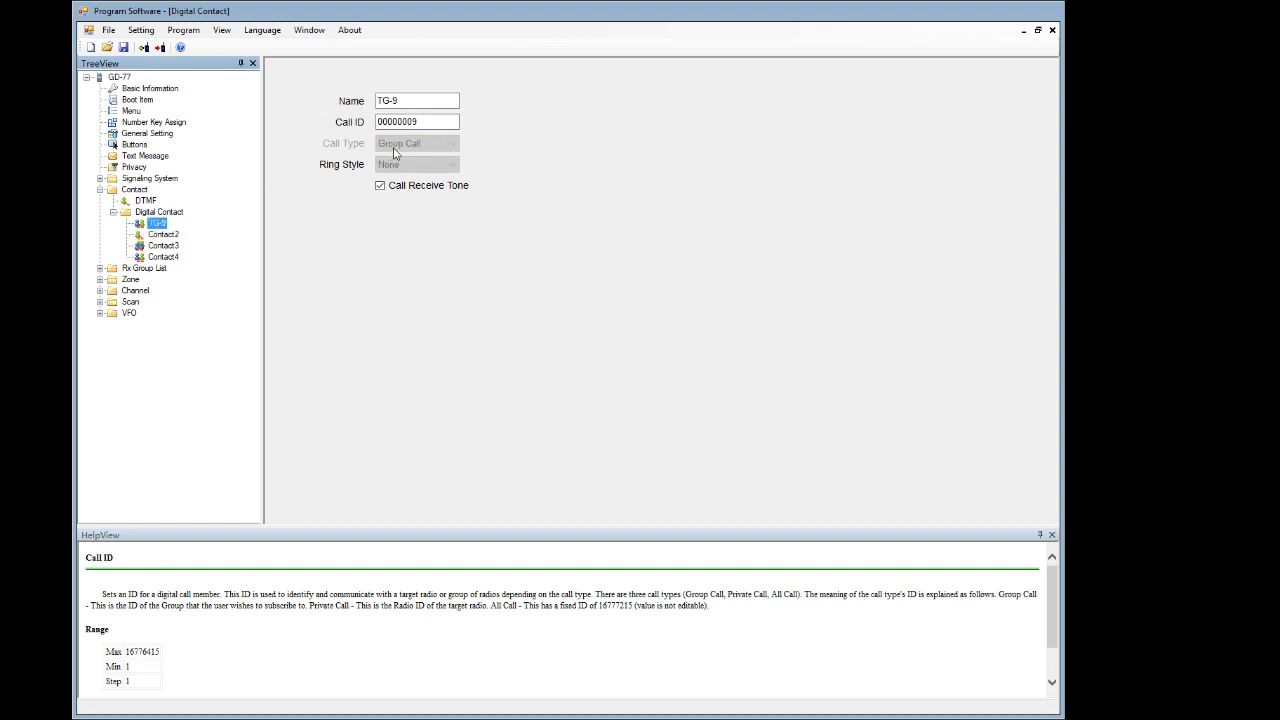
left_click(170, 237)
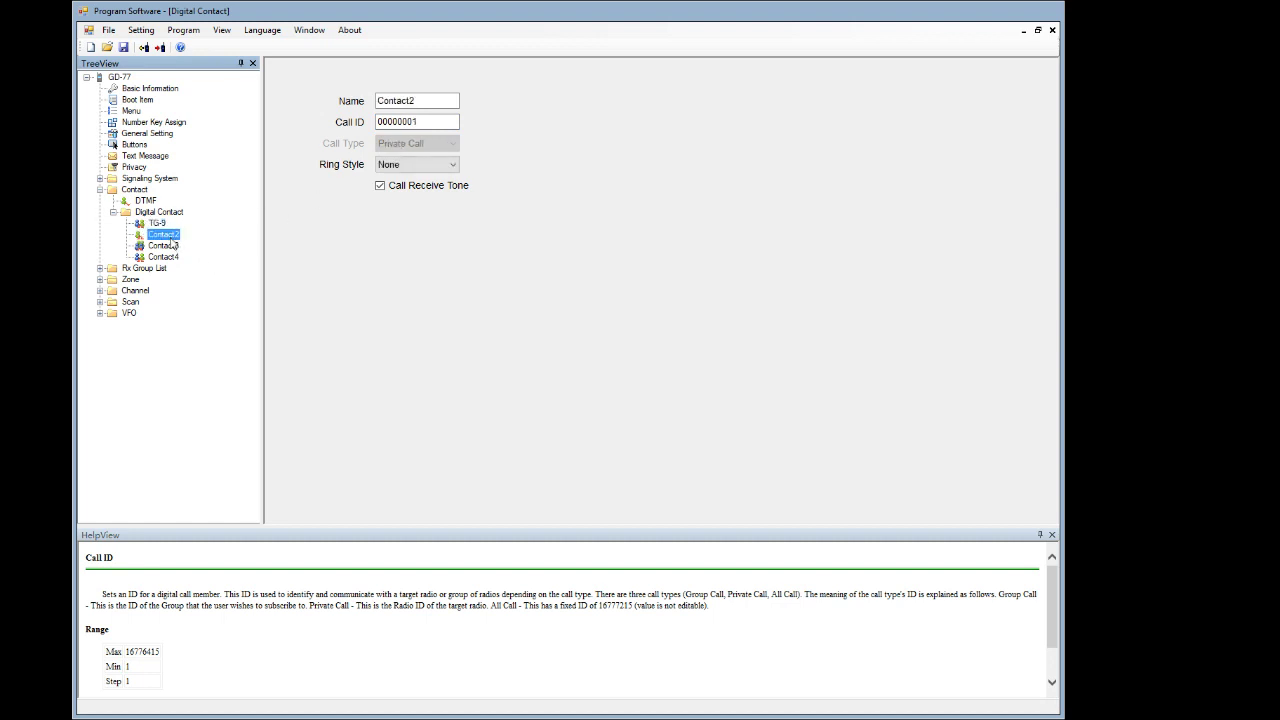
left_click(423, 102)
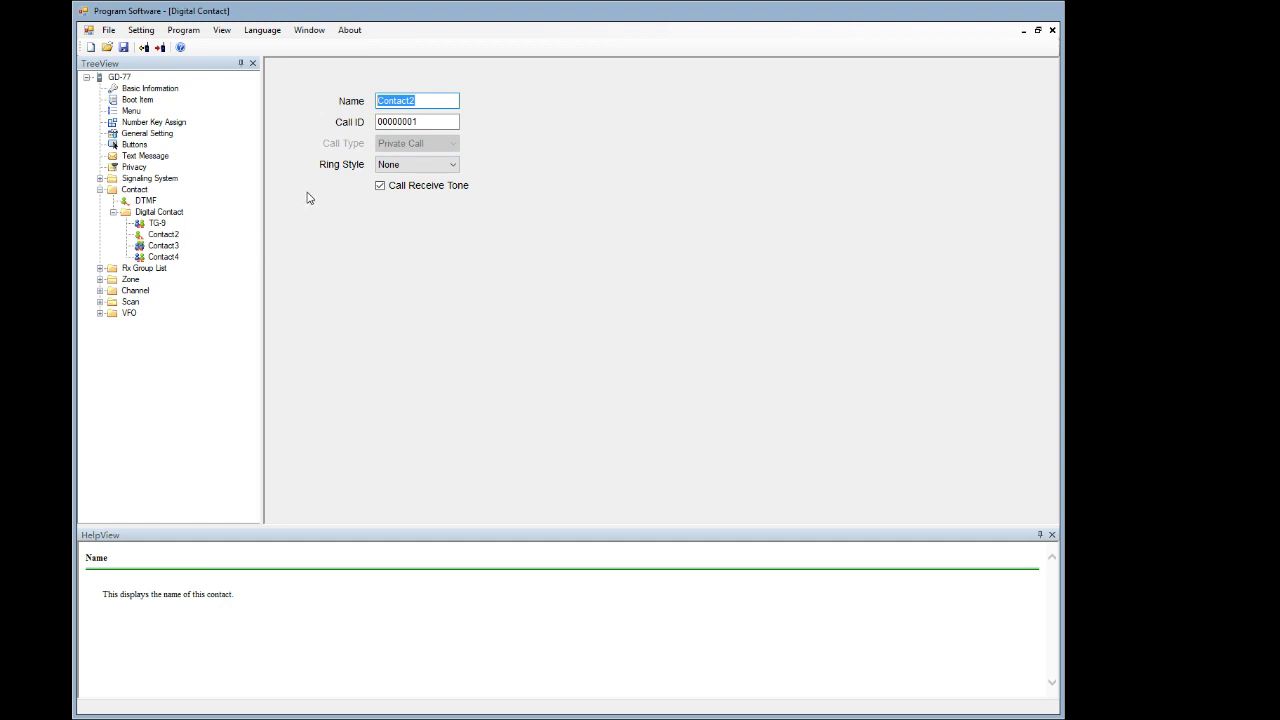
- Delete Contact2, Contact3 and Contact4 from the digital contact list, keeping only TG-9
double_click(160, 212)
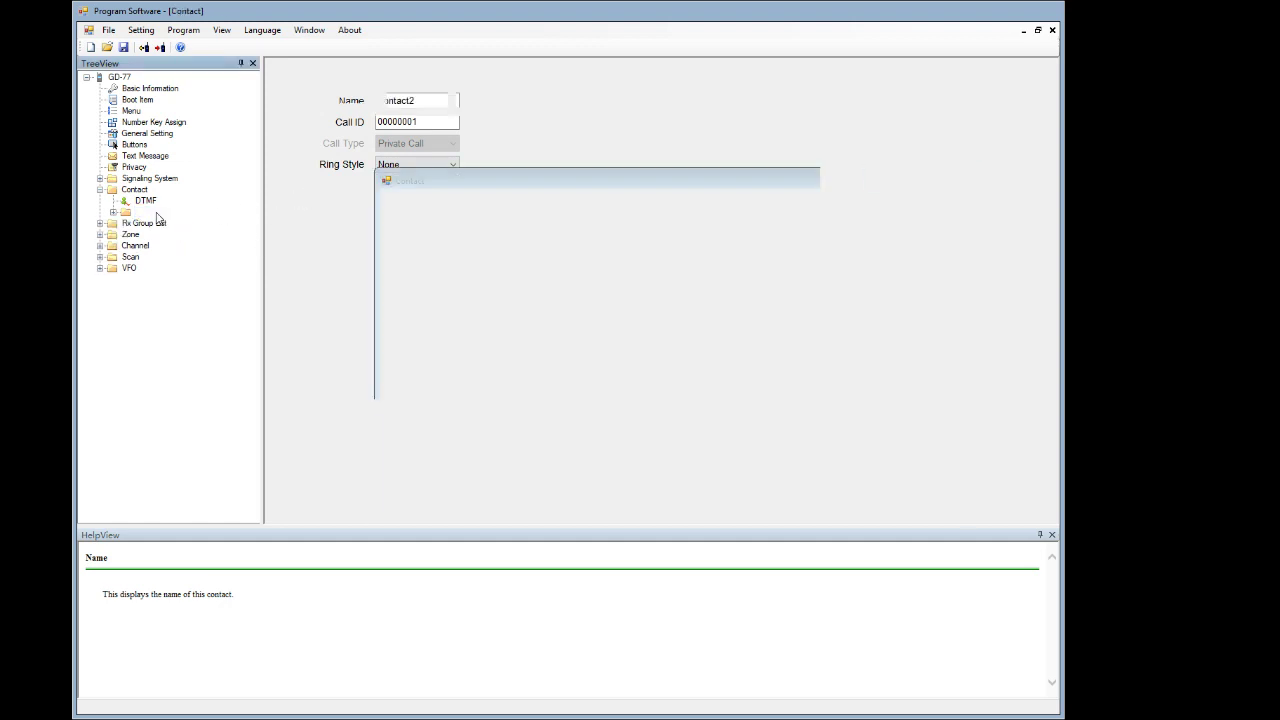
left_click(655, 172)
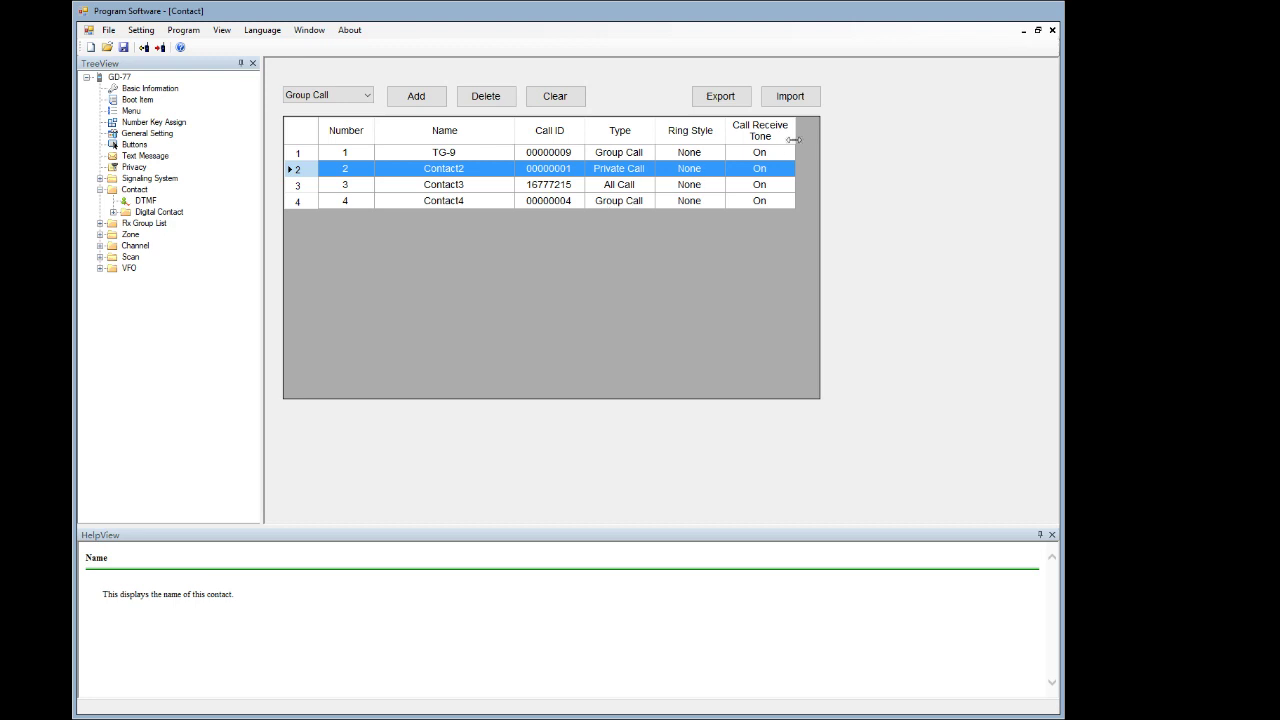
left_click(485, 96)
left_click(485, 96)
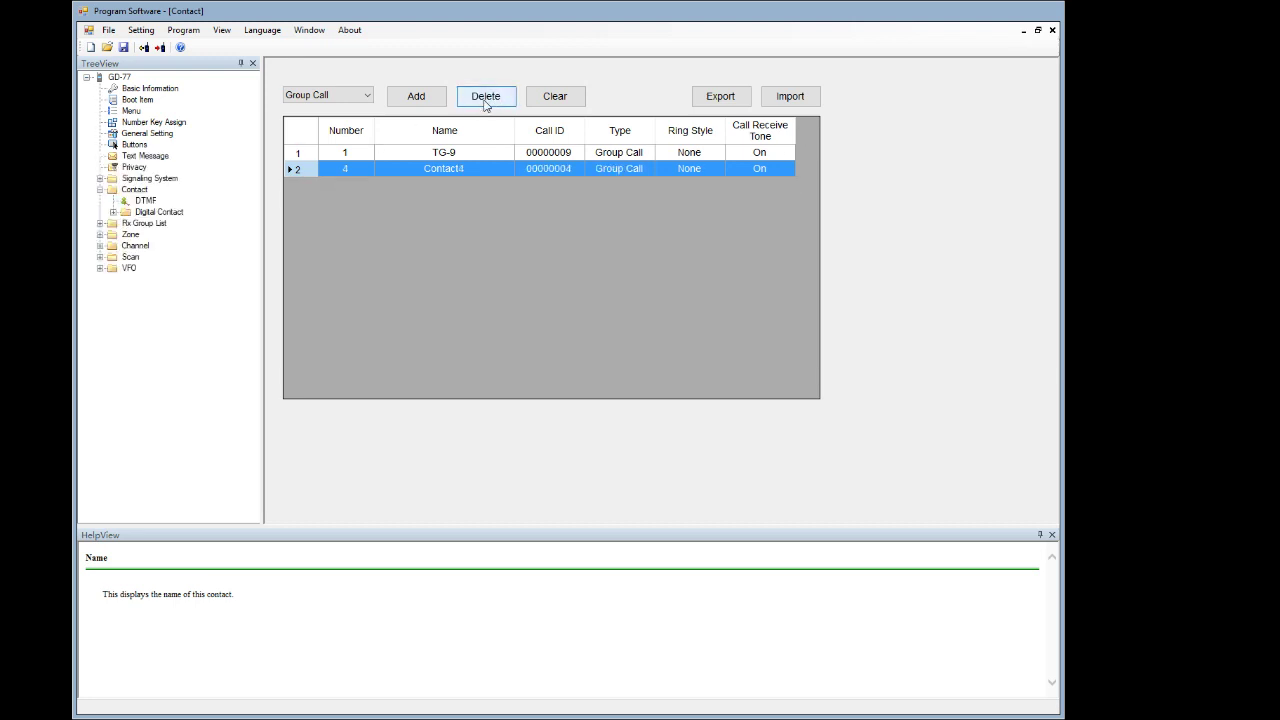
left_click(485, 101)
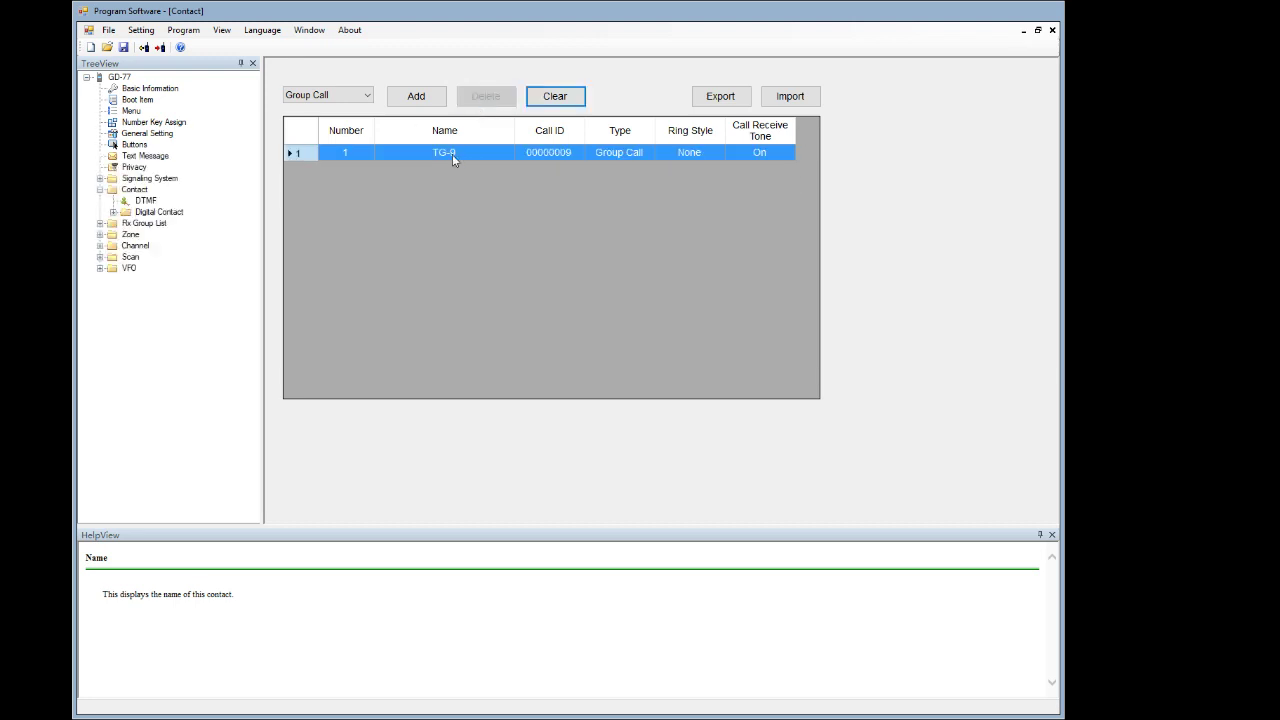
- Expand the digital contacts and add a second Group Call contact below TG-9
double_click(146, 213)
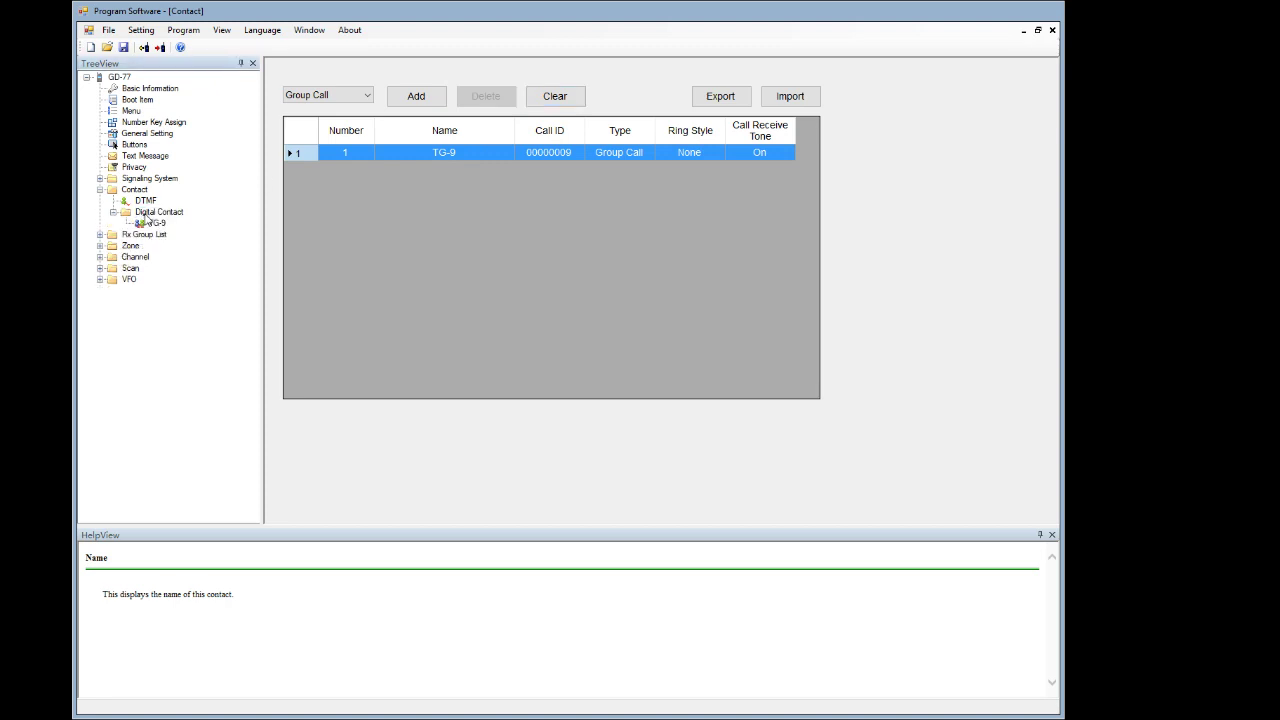
left_click(221, 229)
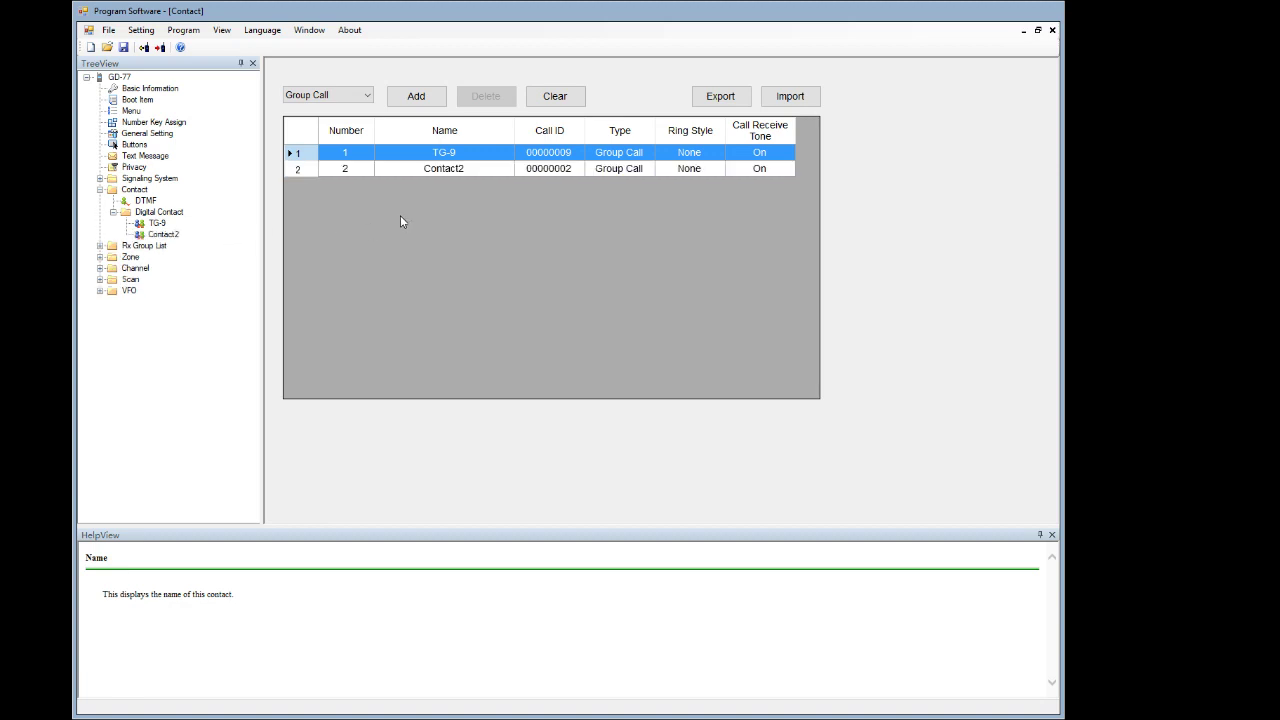
left_click(456, 172)
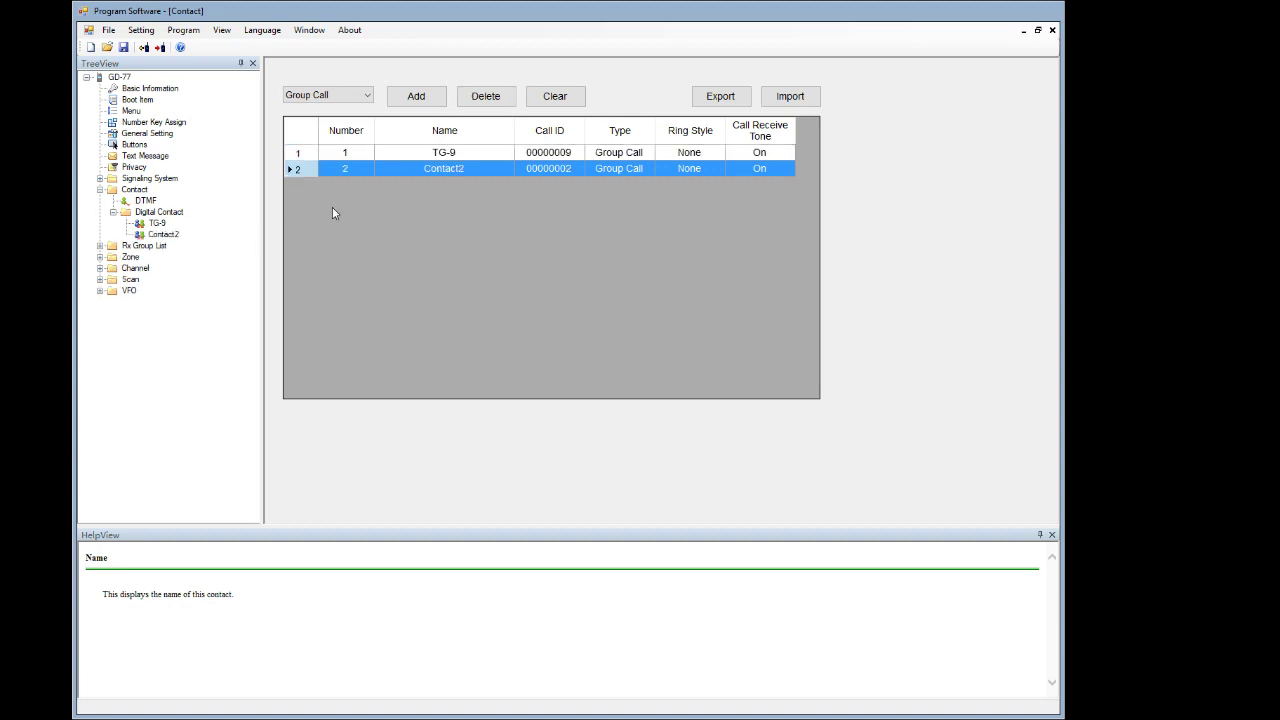
- Rename Contact2 to 99, set its Call ID to 99, and return to the digital contact list
left_click(163, 234)
left_click_drag(431, 97, 378, 106)
type("99")
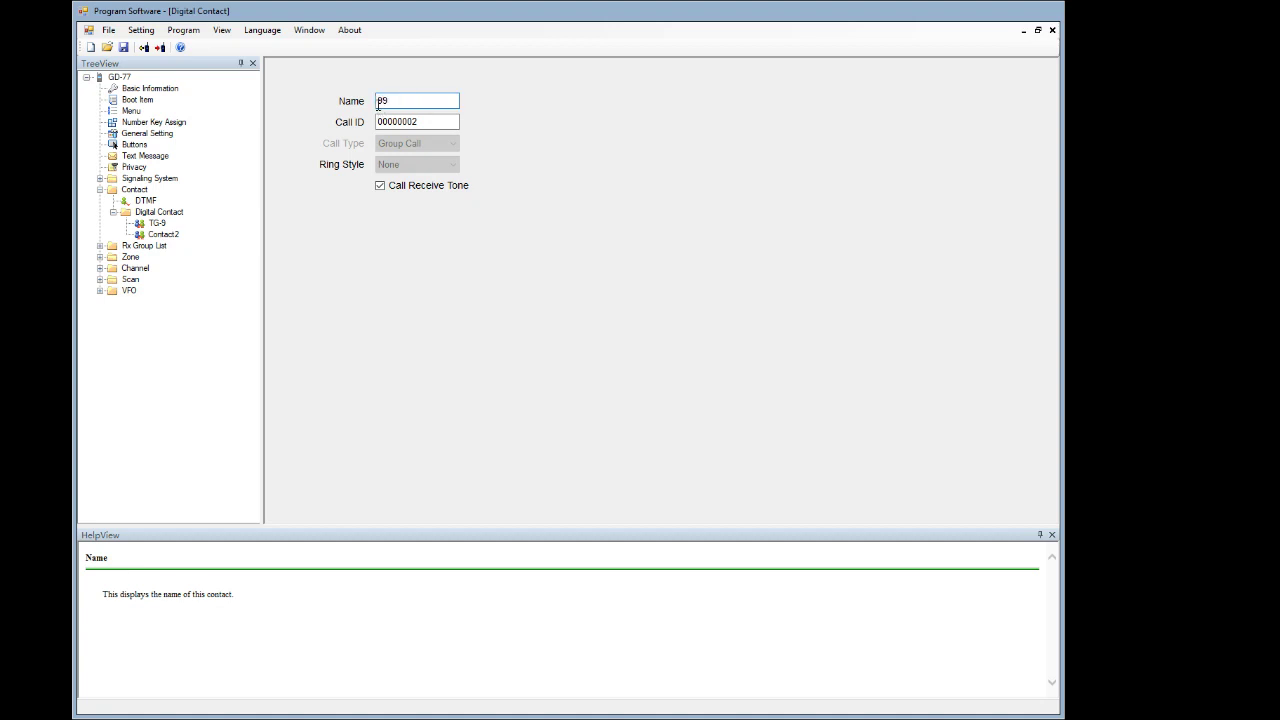
key("Tab")
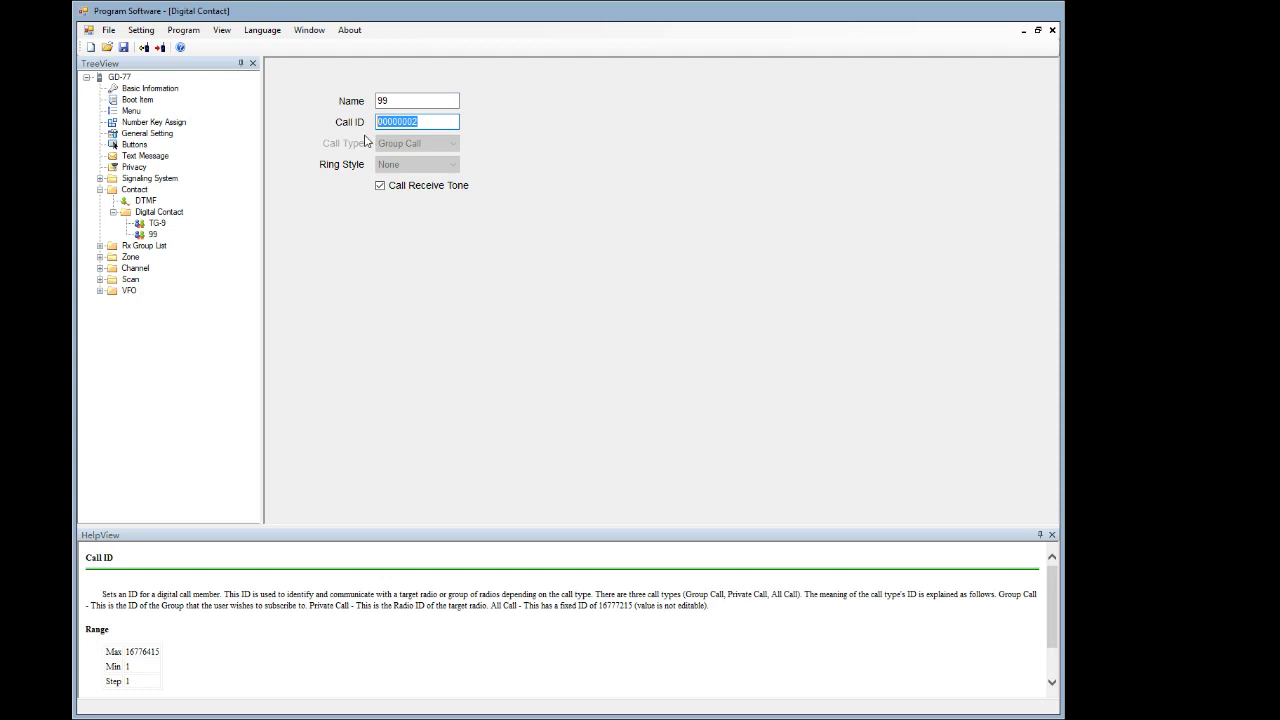
type("99")
double_click(156, 215)
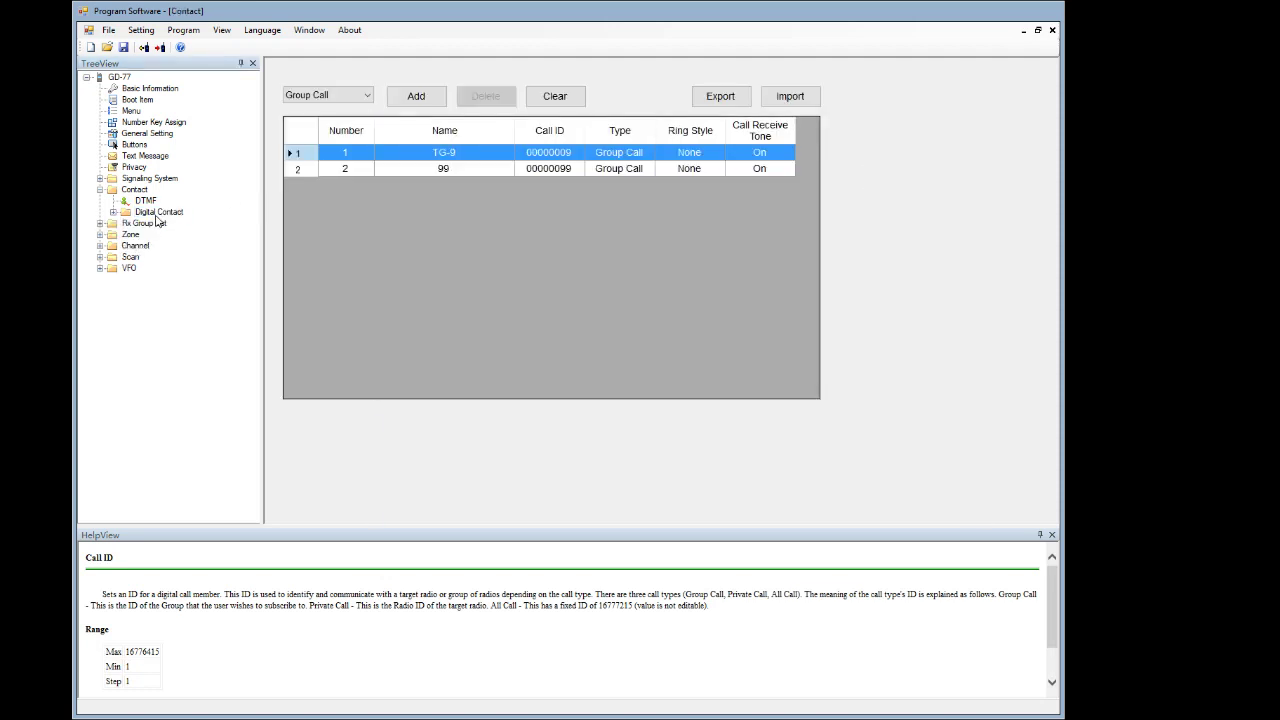
- Add a Private Call contact below 99 in the digital contacts and open its settings
double_click(158, 215)
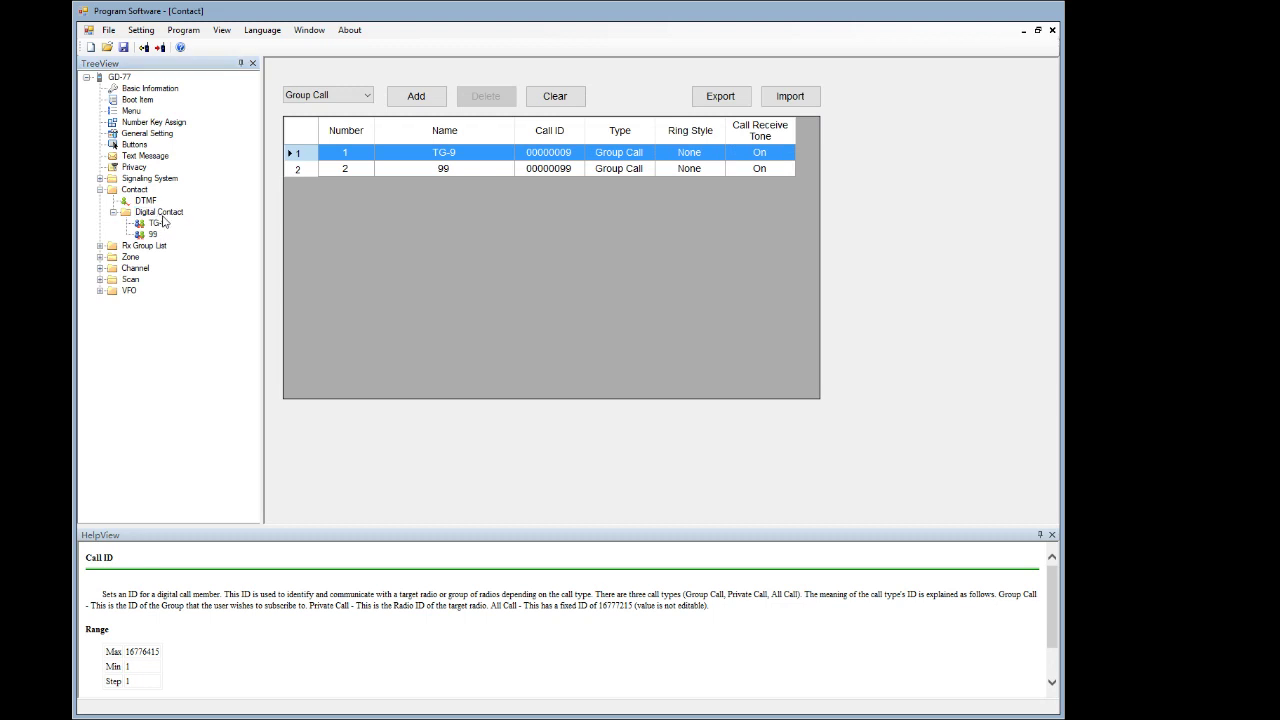
left_click(237, 242)
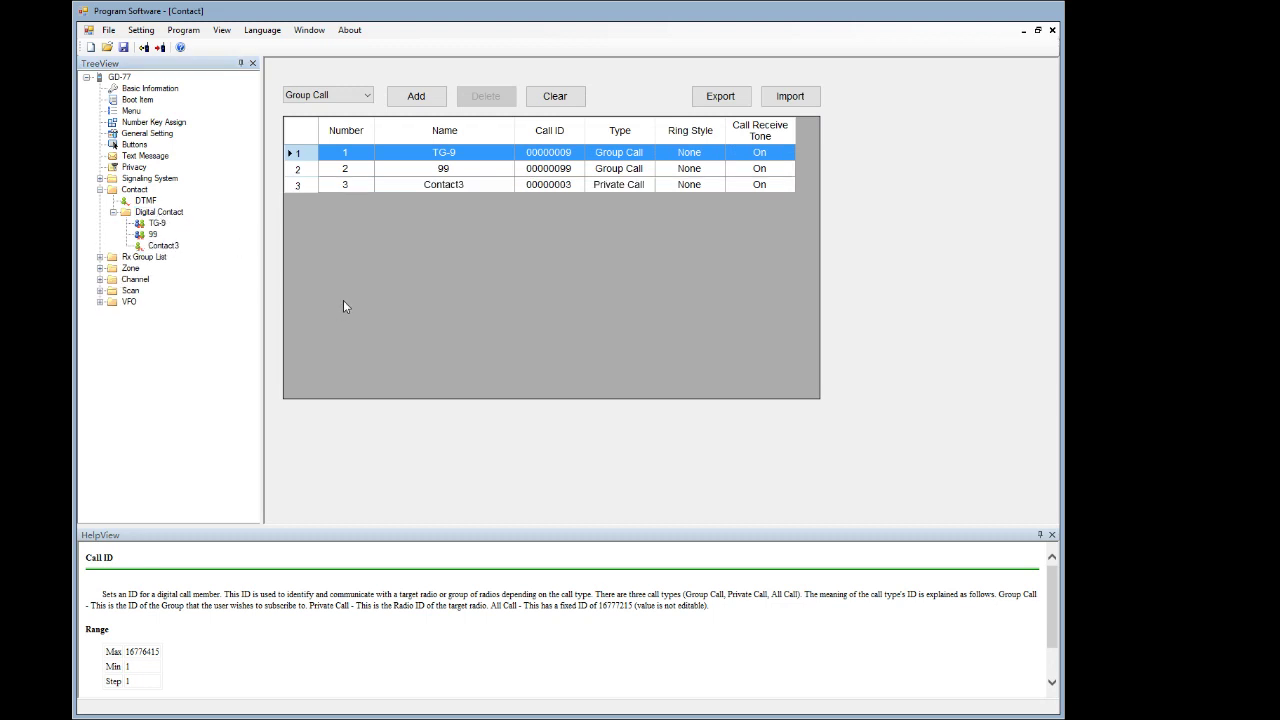
left_click(418, 188)
double_click(165, 245)
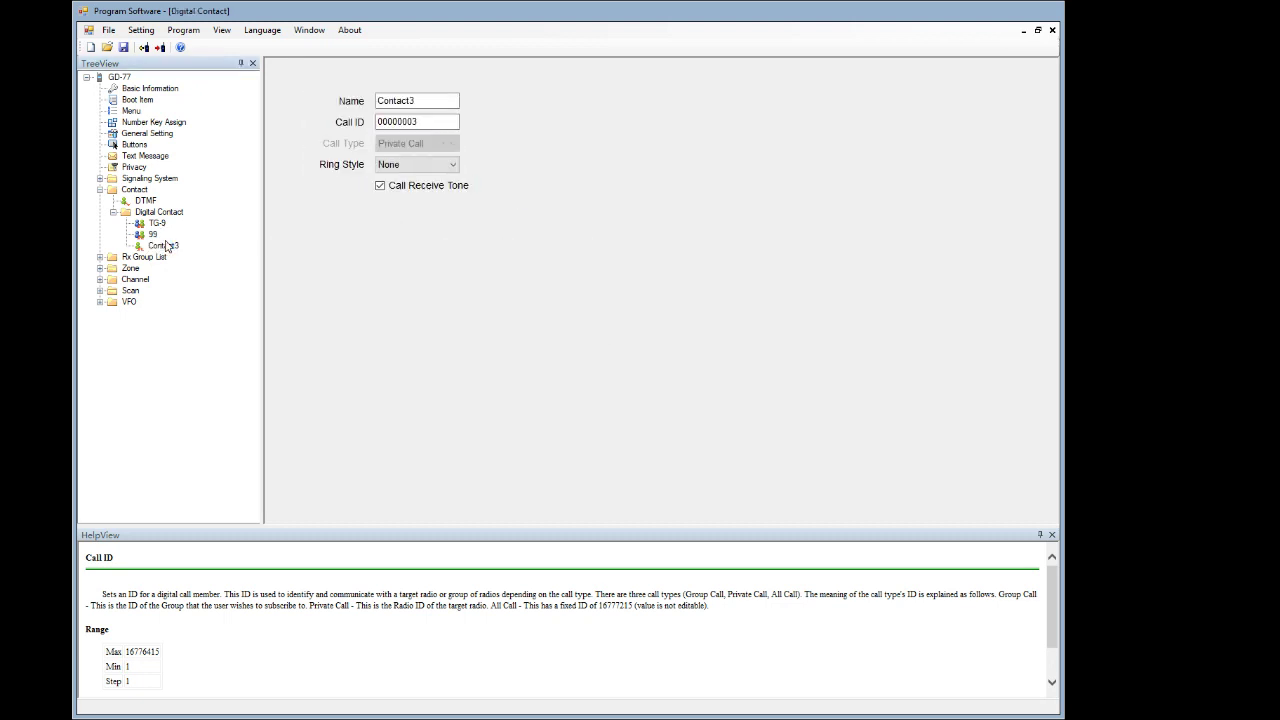
- Name the new Private Call contact with the operator's call sign, set its Call ID to the operator's DMR ID, and return to the contact list
double_click(376, 104)
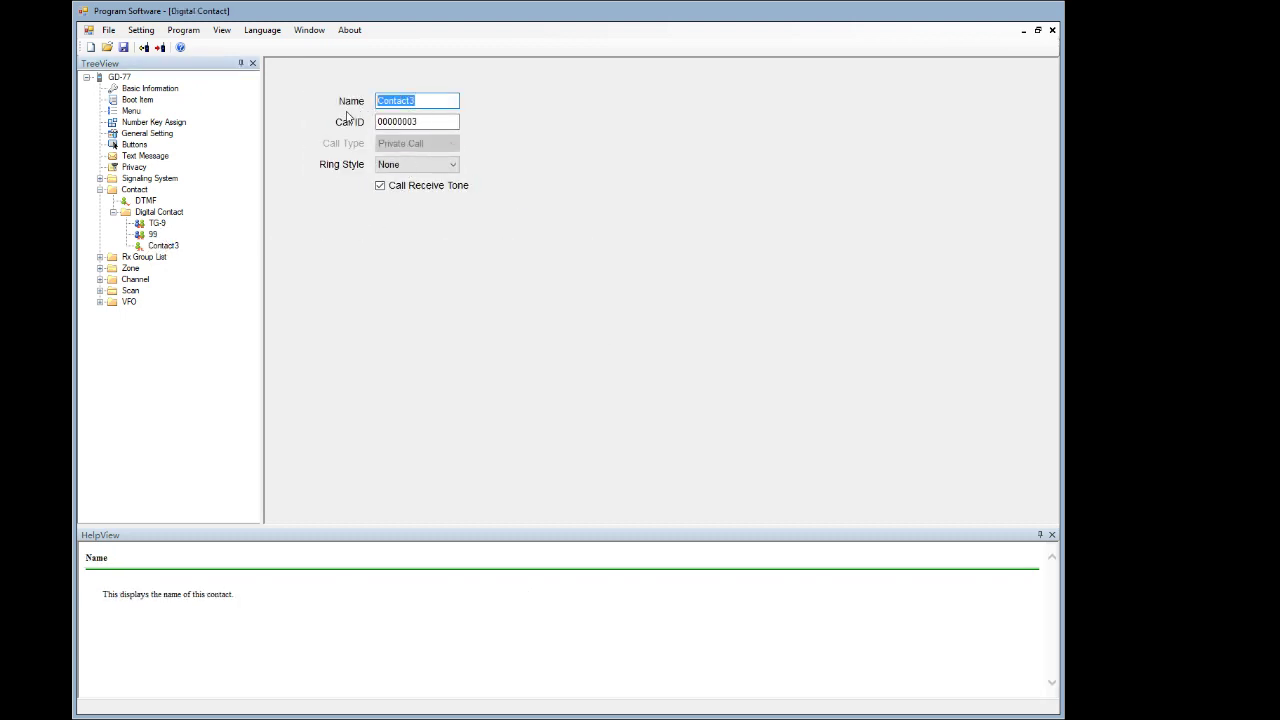
type("EB3TC")
double_click(398, 122)
type("21")
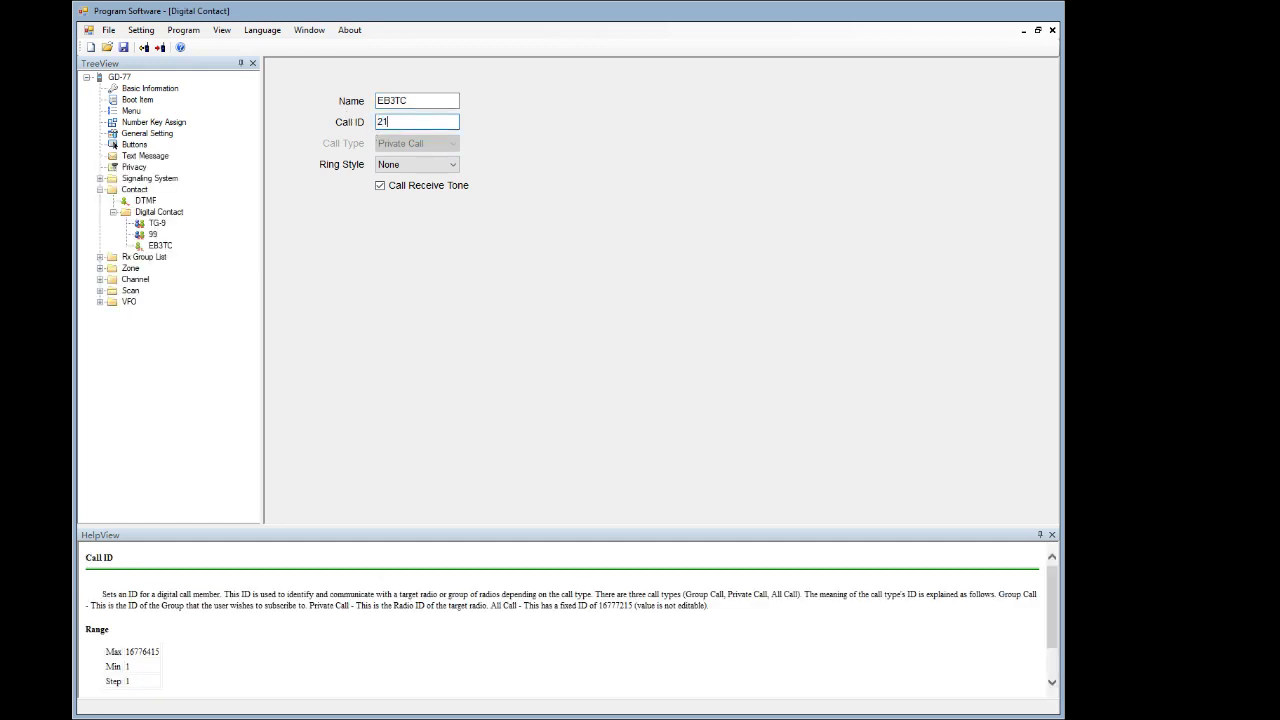
type("4304")
double_click(186, 212)
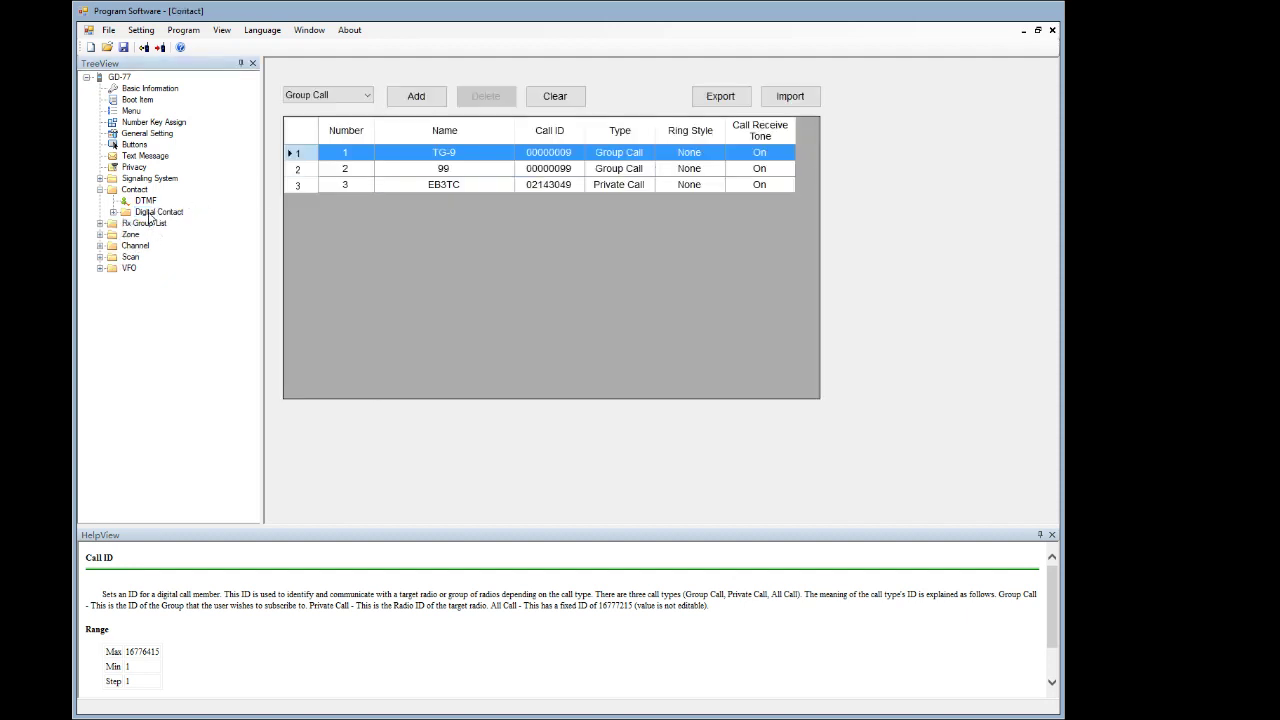
double_click(152, 213)
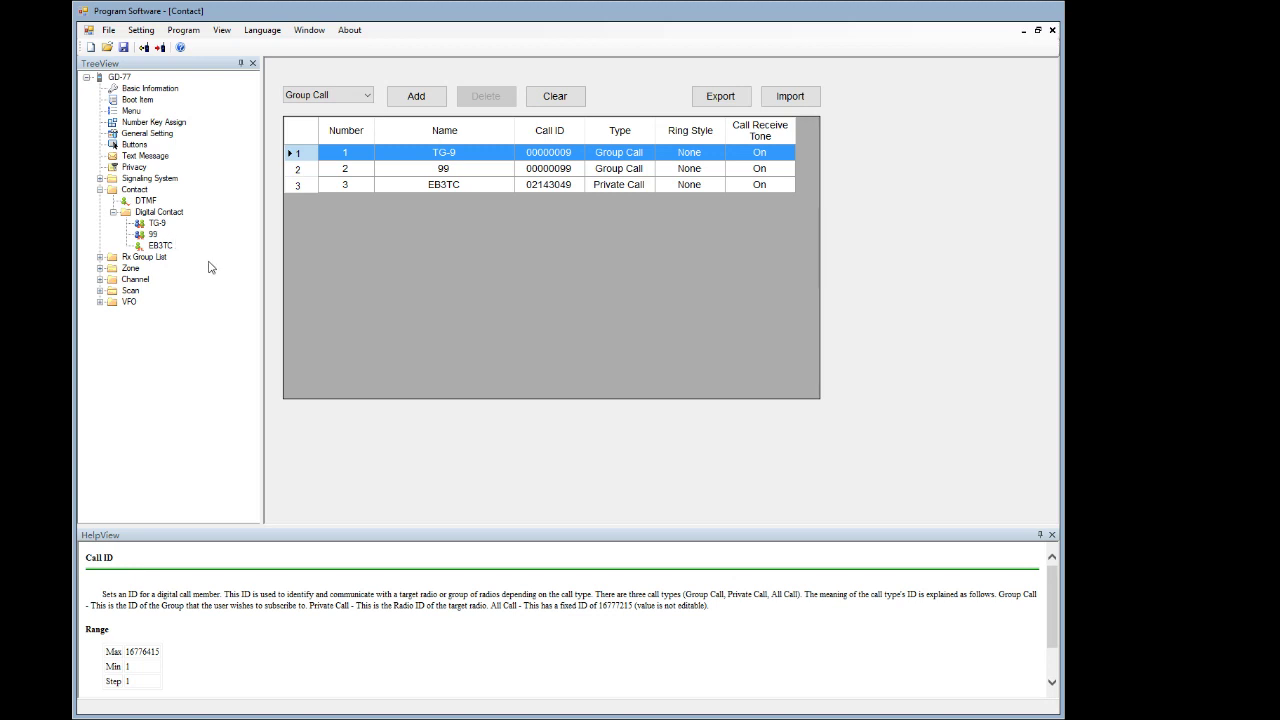
- Open GroupList1 in the Rx group lists and rename it TG-9
double_click(156, 258)
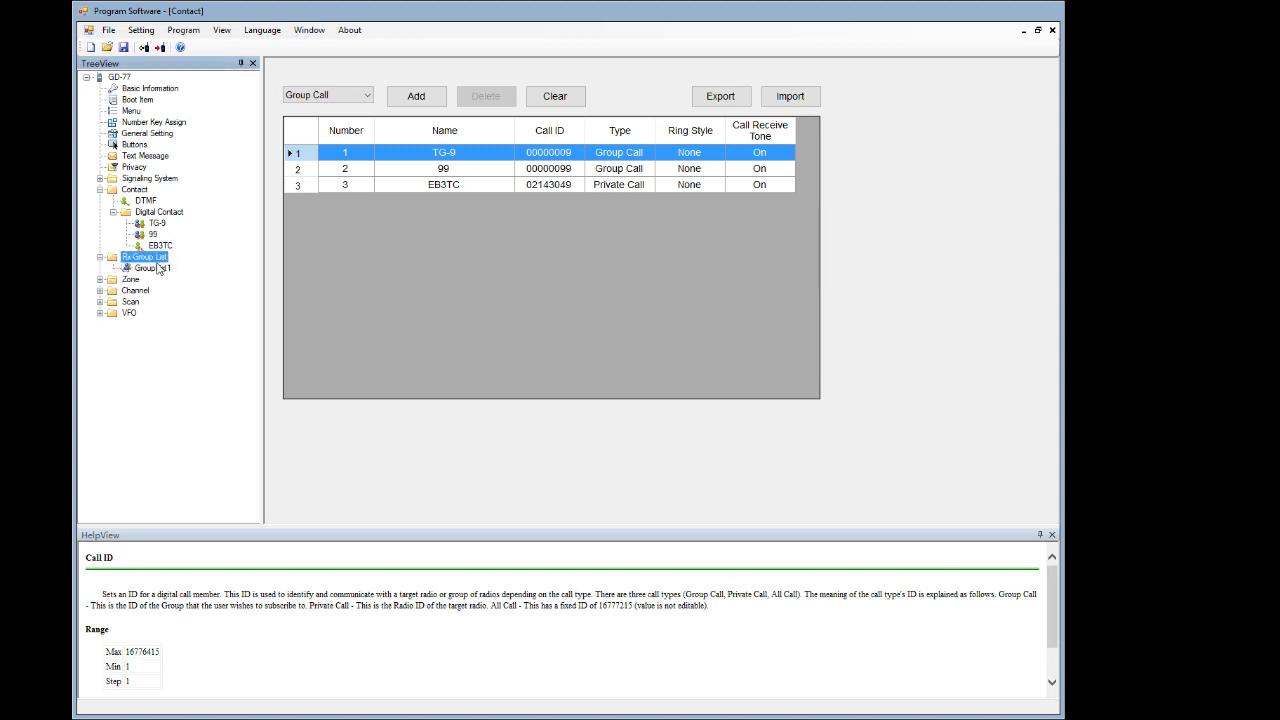
double_click(156, 268)
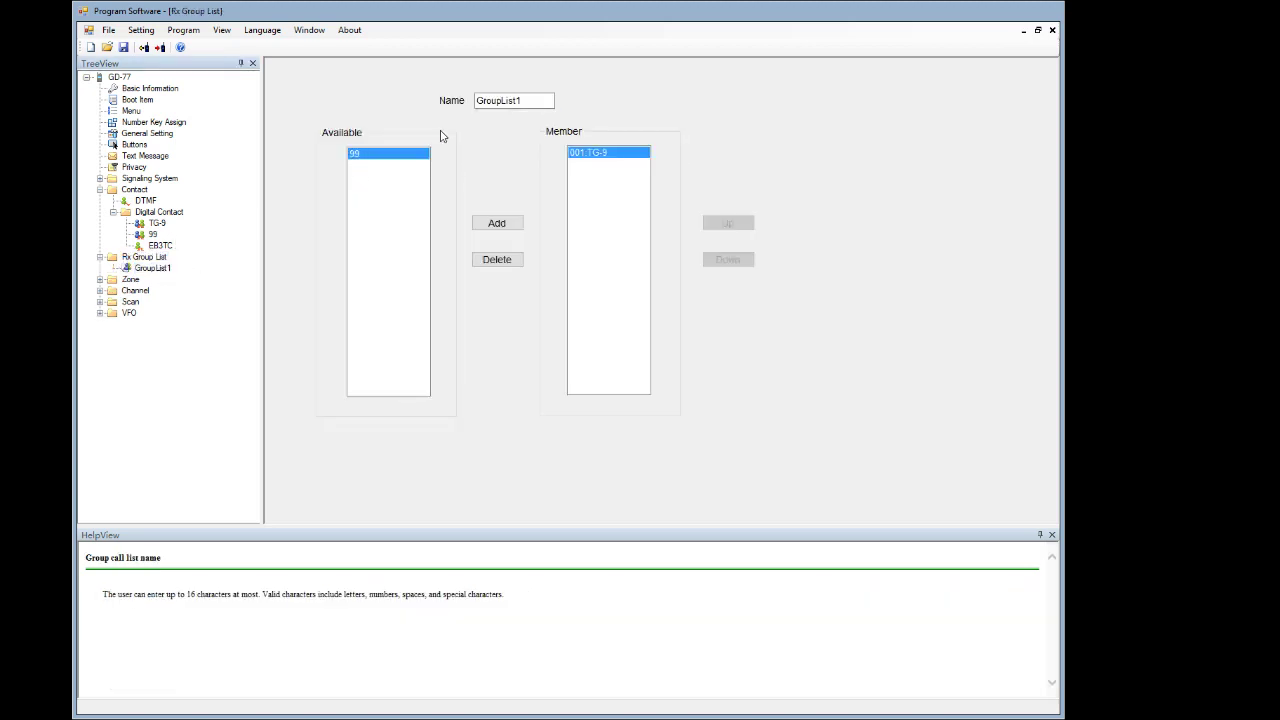
left_click_drag(524, 101, 467, 110)
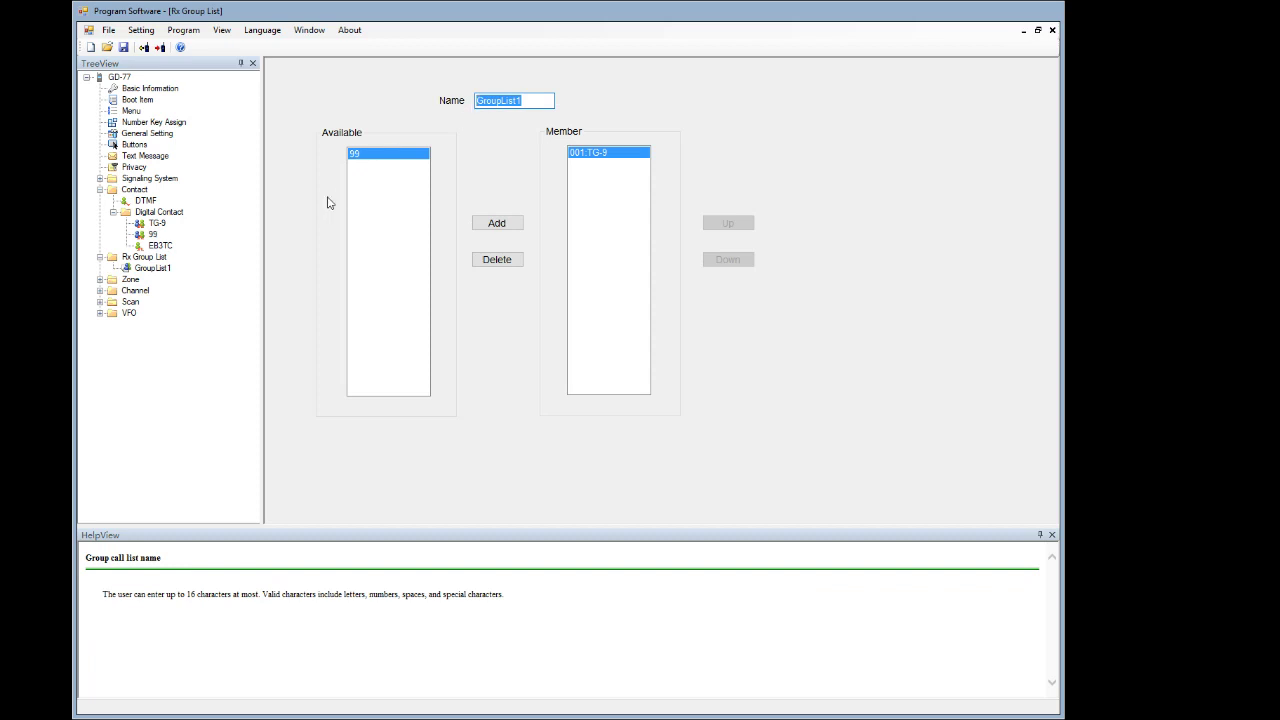
type("TG-9")
- Return to the digital contacts and add a Group Call contact at the end of the list
double_click(171, 212)
double_click(172, 213)
left_click(172, 213)
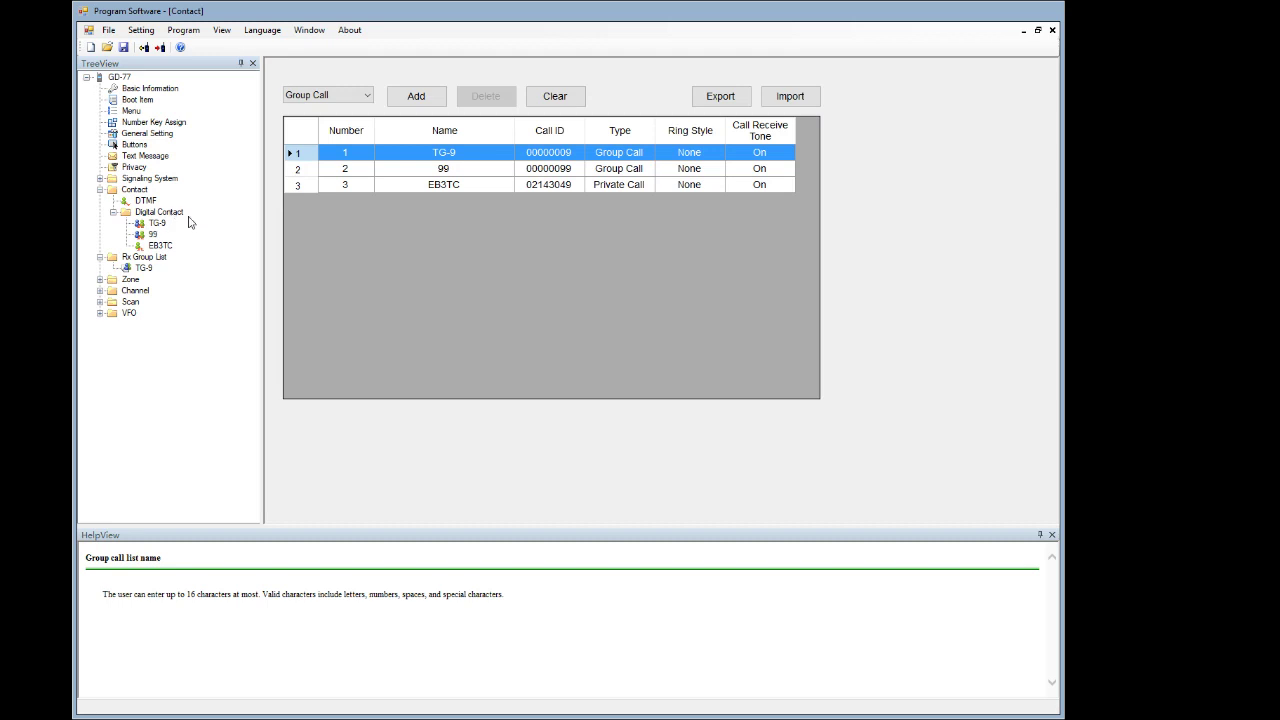
key("Insert")
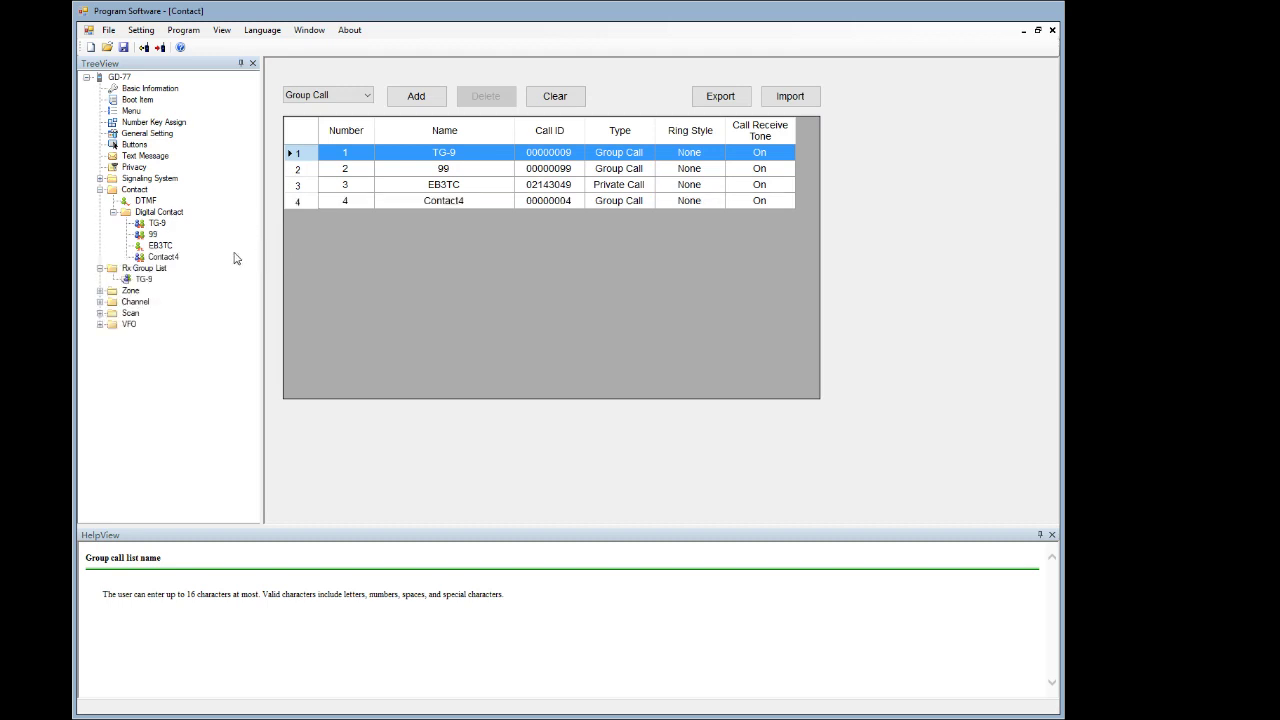
- Rename Contact4 to TG-9900 and set its Call ID to 9900
left_click(164, 257)
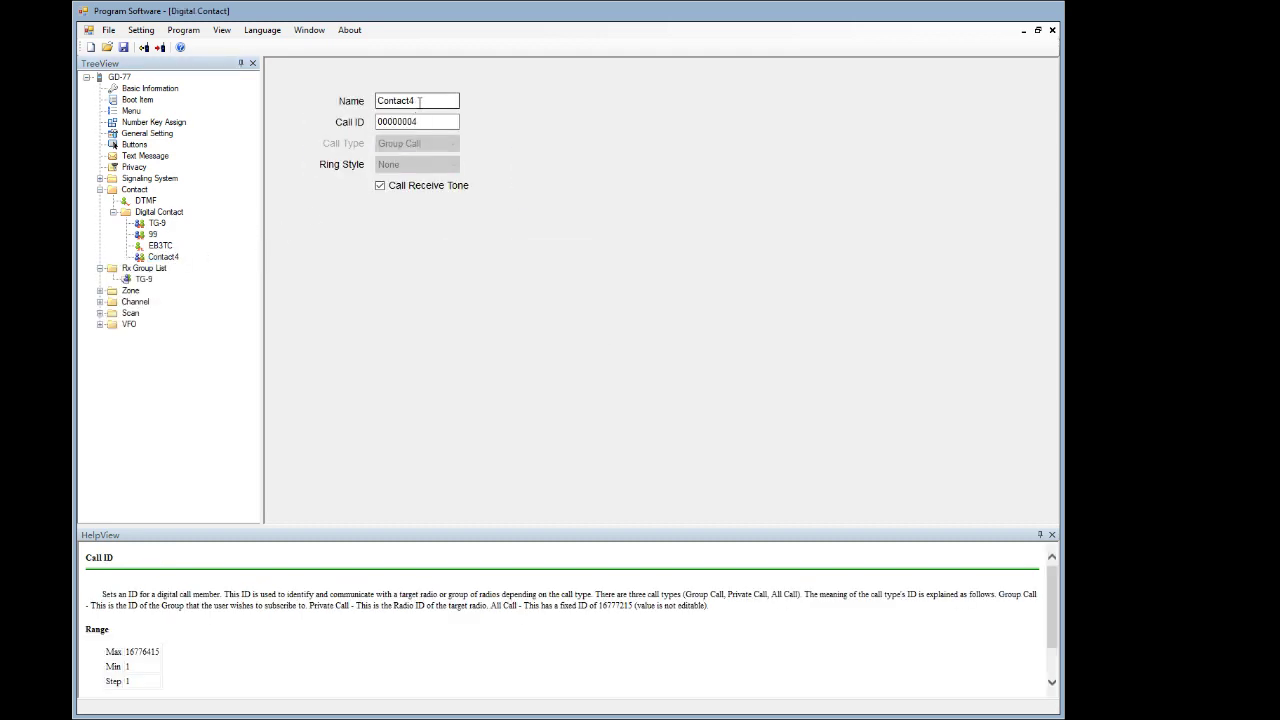
double_click(419, 101)
type("TG")
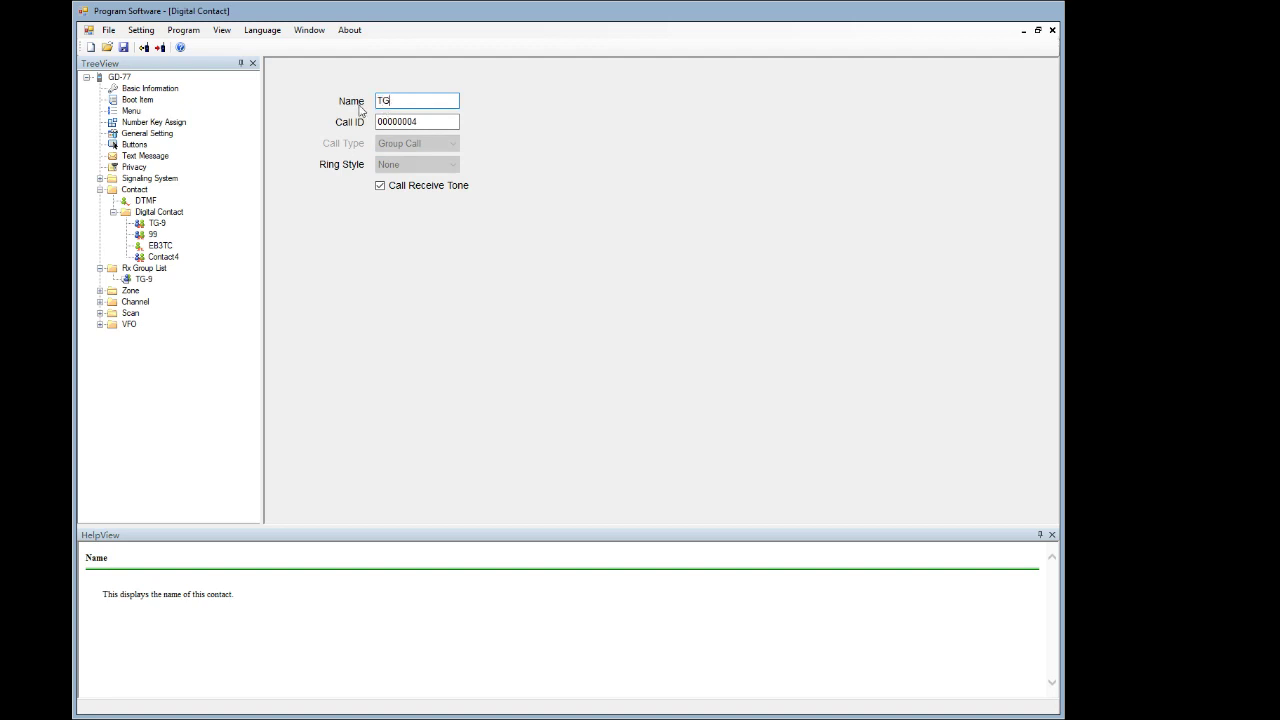
type("-9900")
key("Tab")
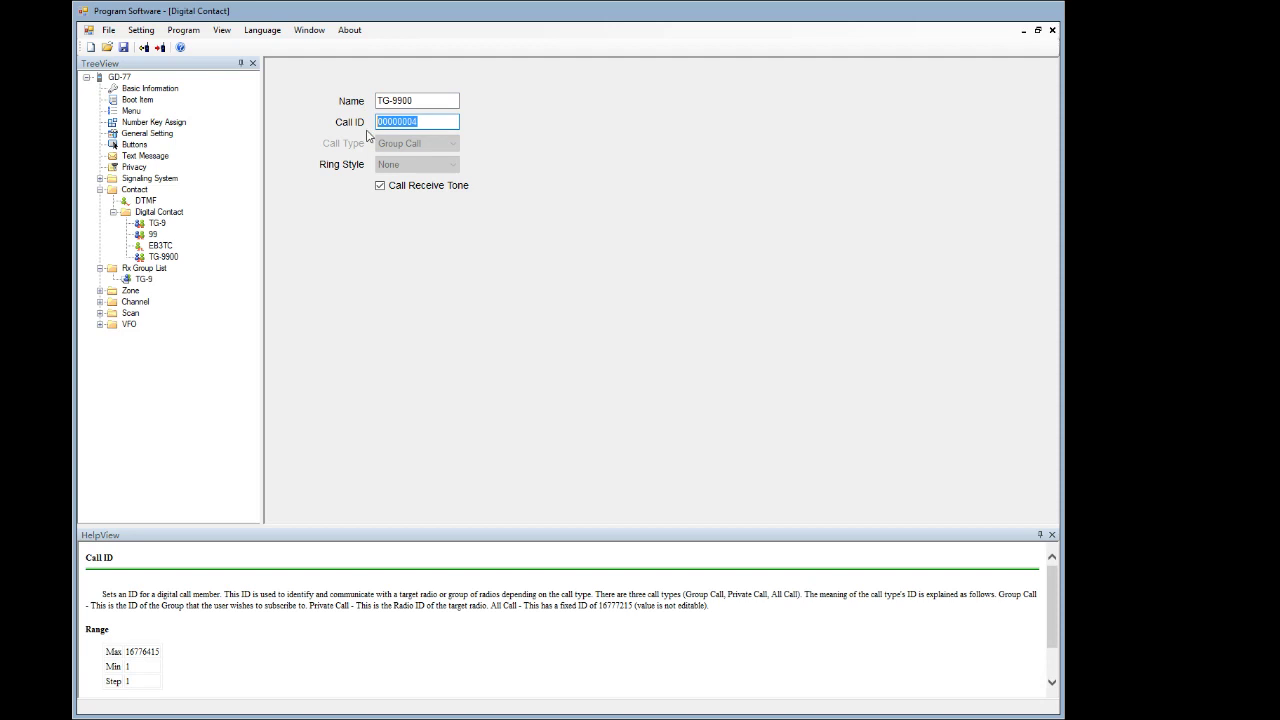
type("9900")
- Add contact TG-9900 as a member of the TG-9 Rx group list
left_click(157, 275)
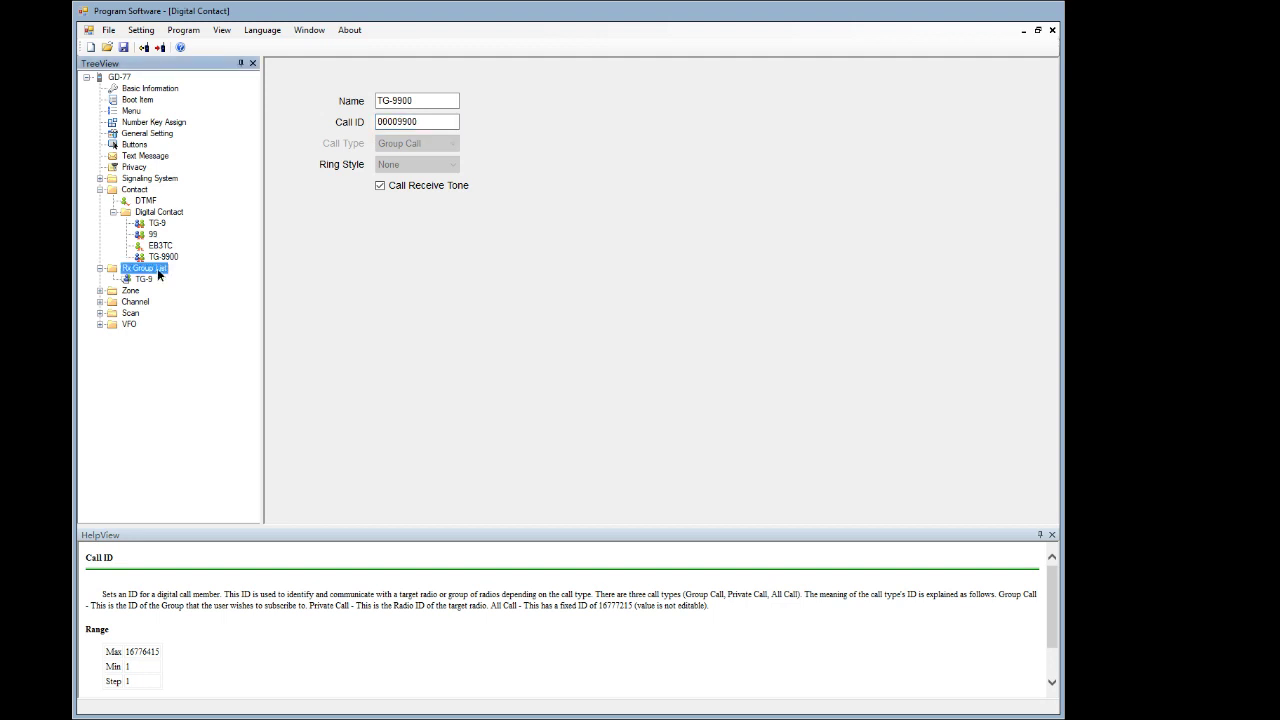
left_click(150, 279)
left_click(368, 165)
left_click(485, 222)
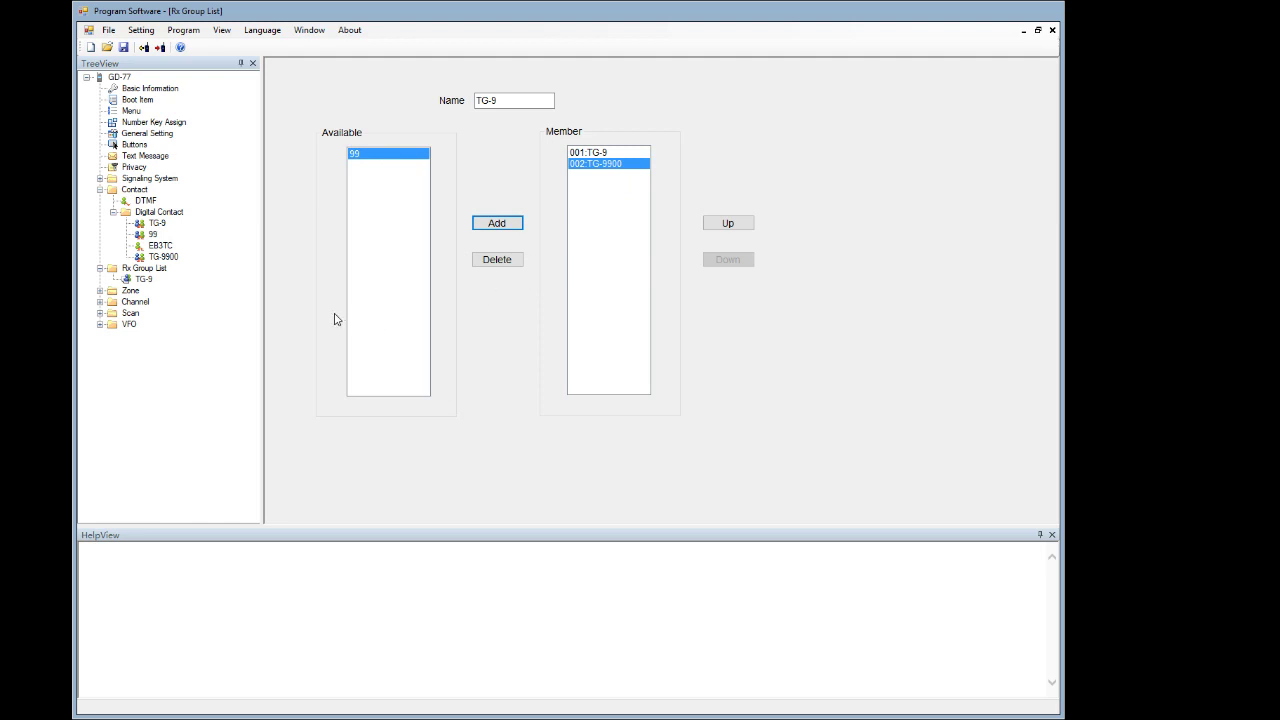
- Add another Group Call contact below TG-9900 and open its settings
left_click(167, 214)
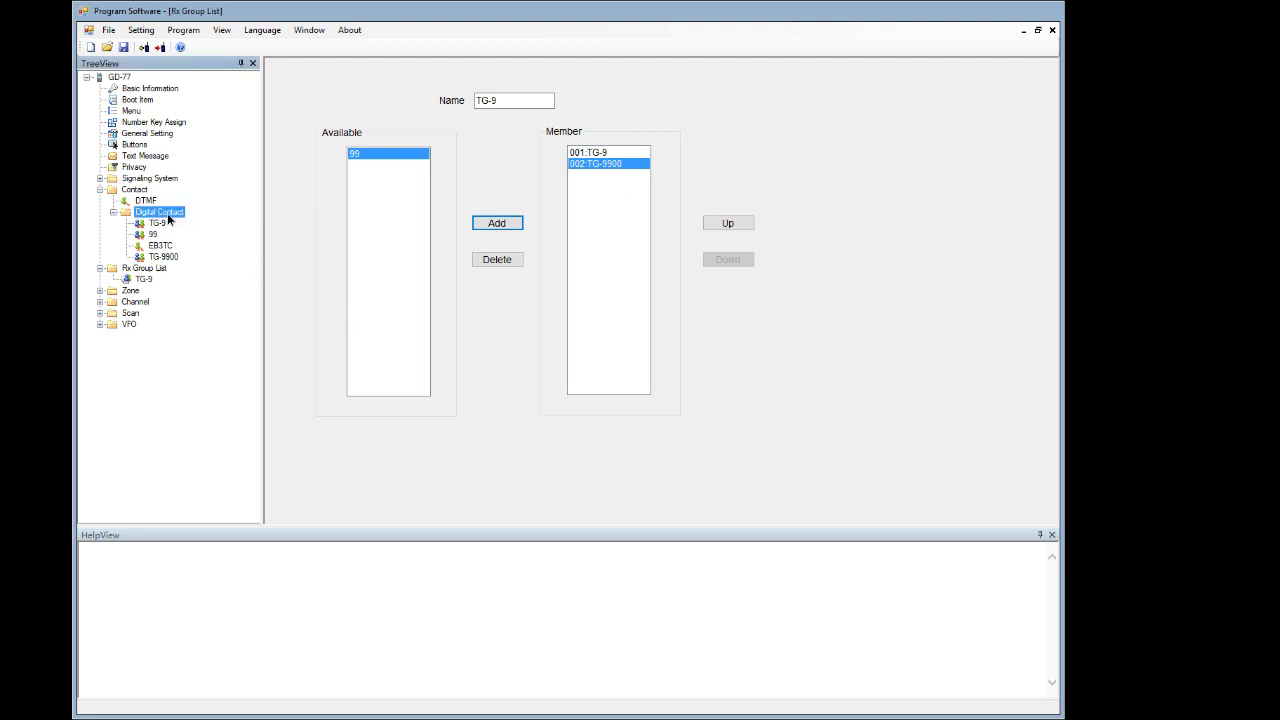
double_click(168, 214)
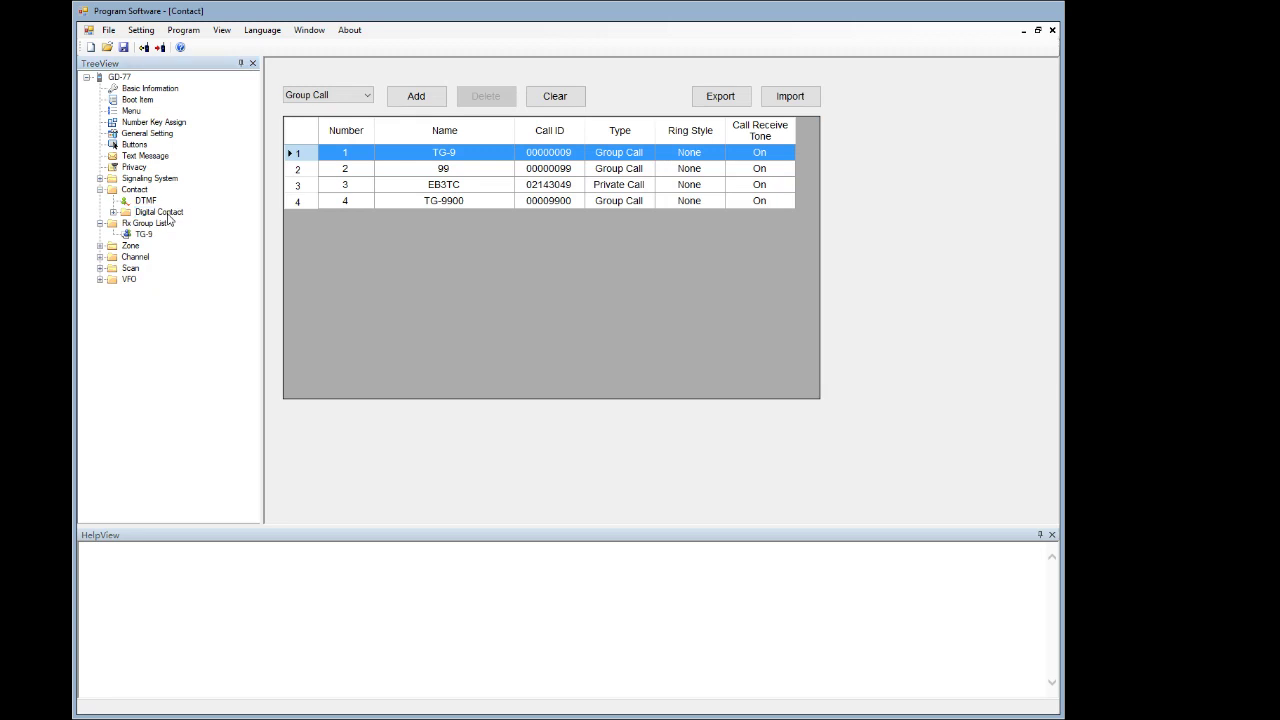
key("Insert")
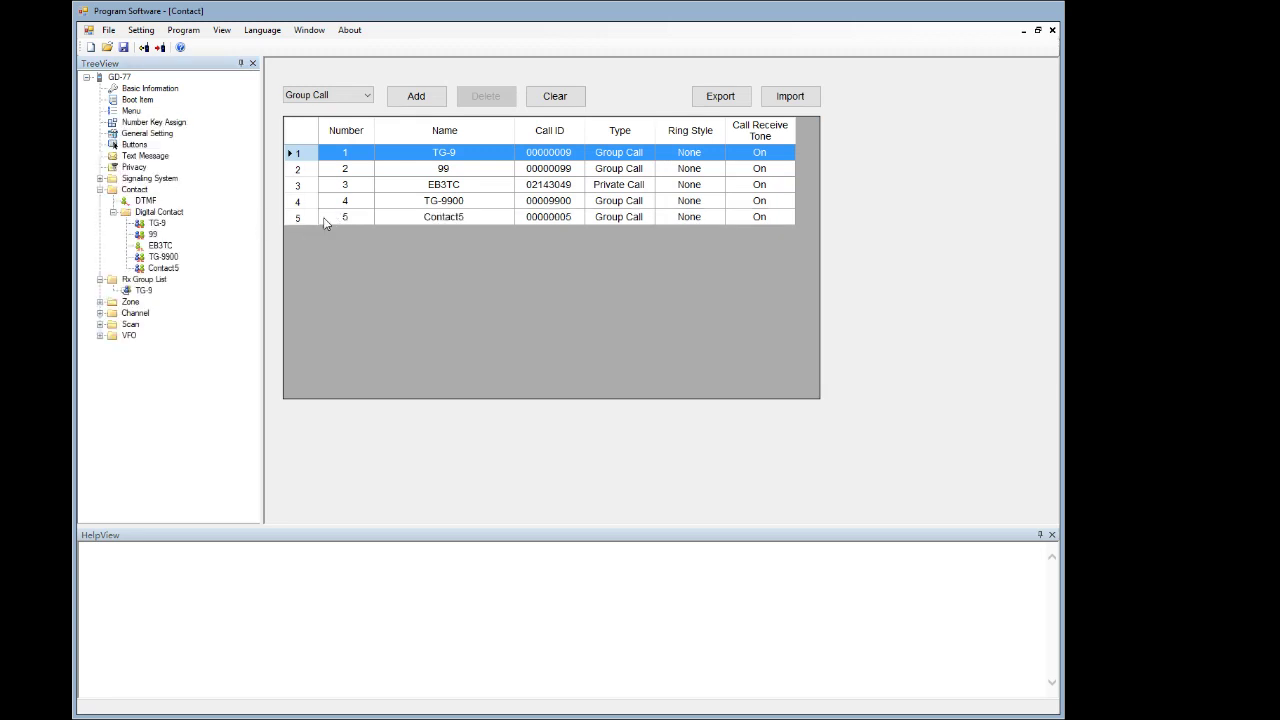
double_click(176, 271)
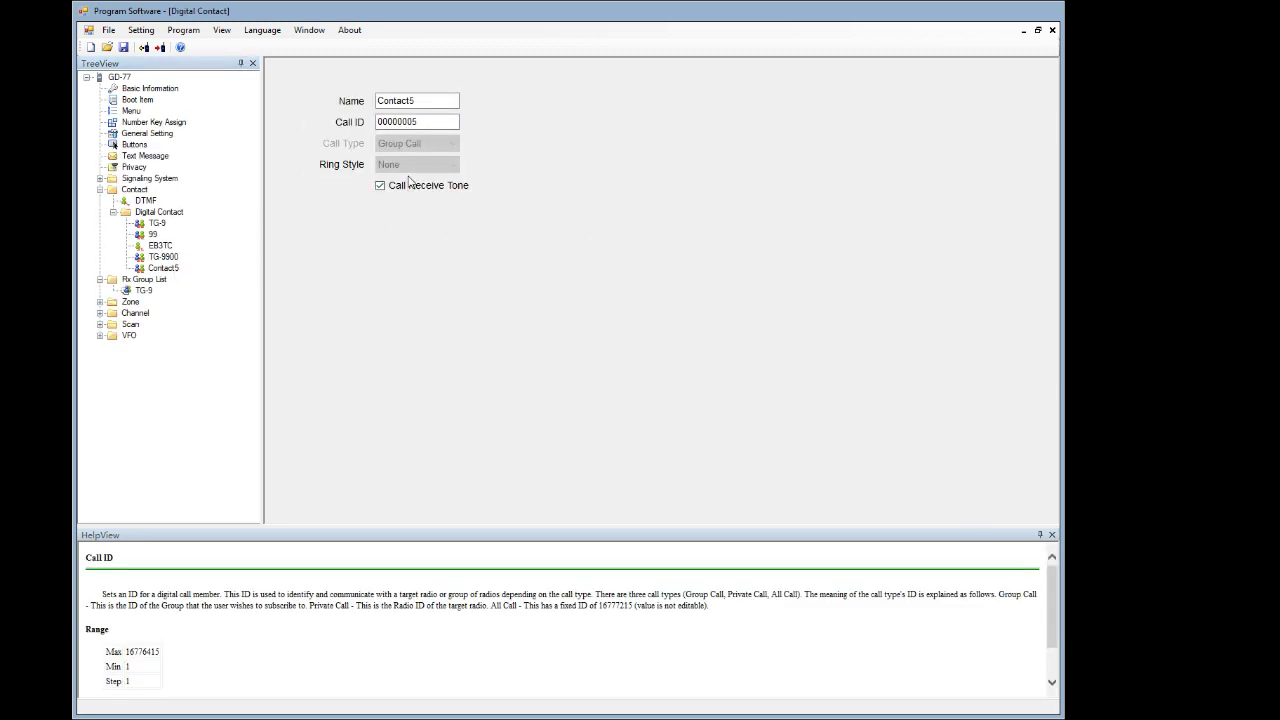
- Rename Contact5 to tg-217 and set its Call ID to 217
double_click(419, 101)
type("217")
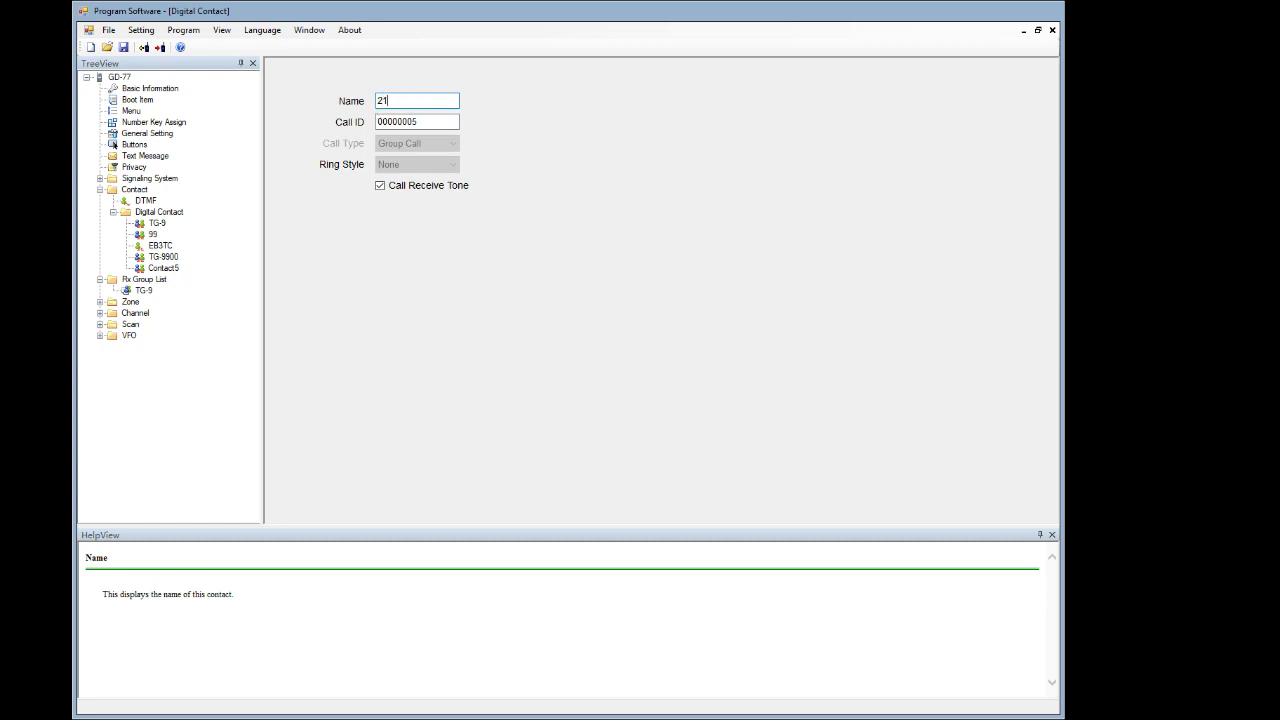
left_click(377, 101)
type("tg-")
key("Tab")
type("2")
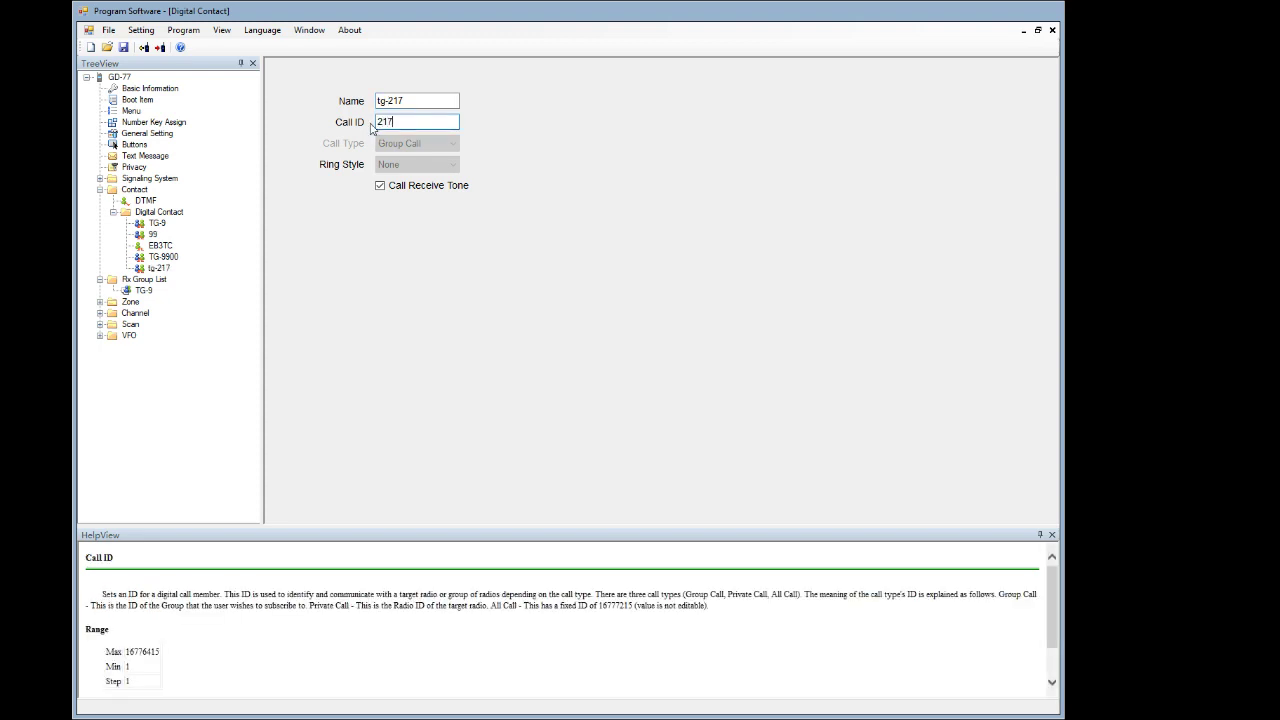
- Add a second Rx group list below TG-9 and open it
double_click(163, 282)
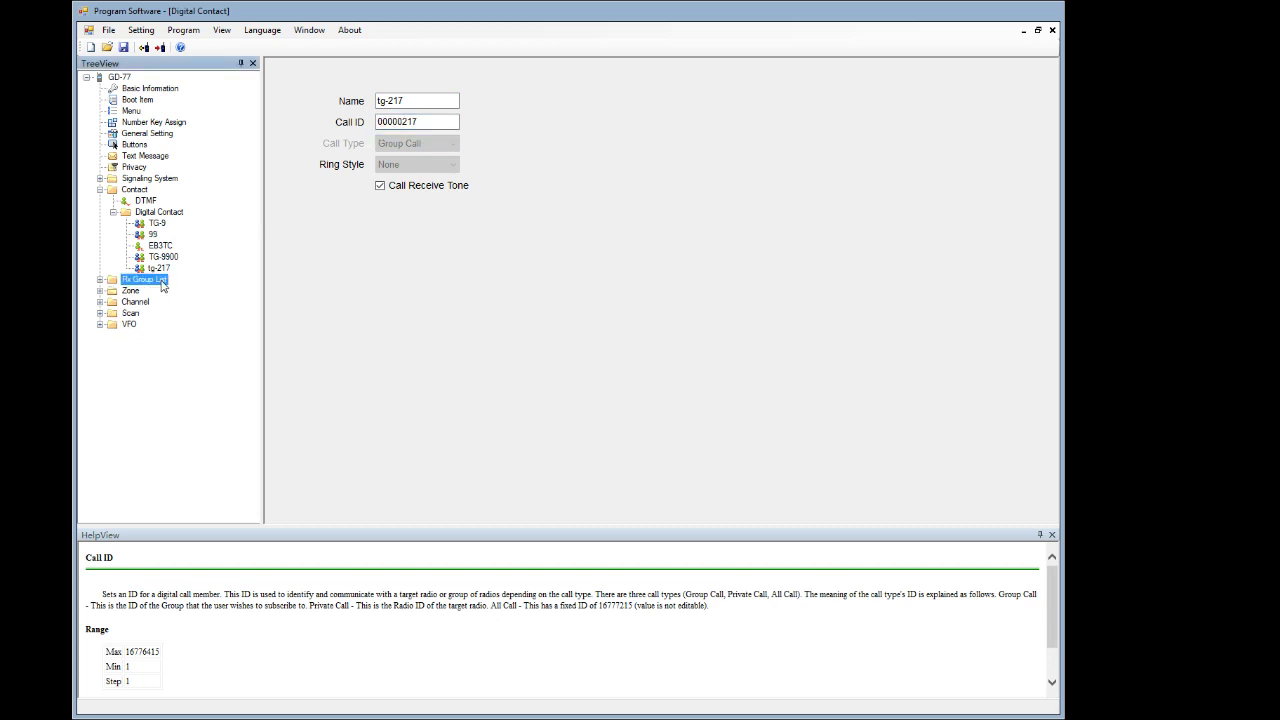
double_click(168, 287)
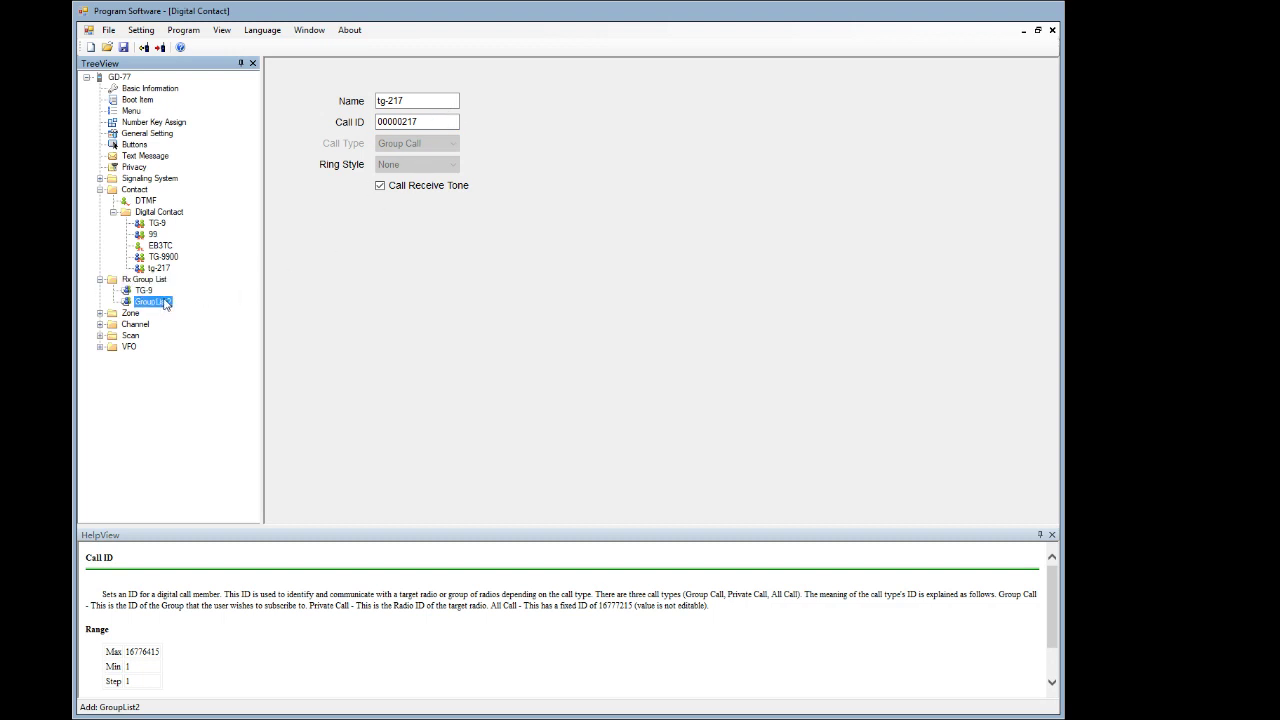
left_click(165, 303)
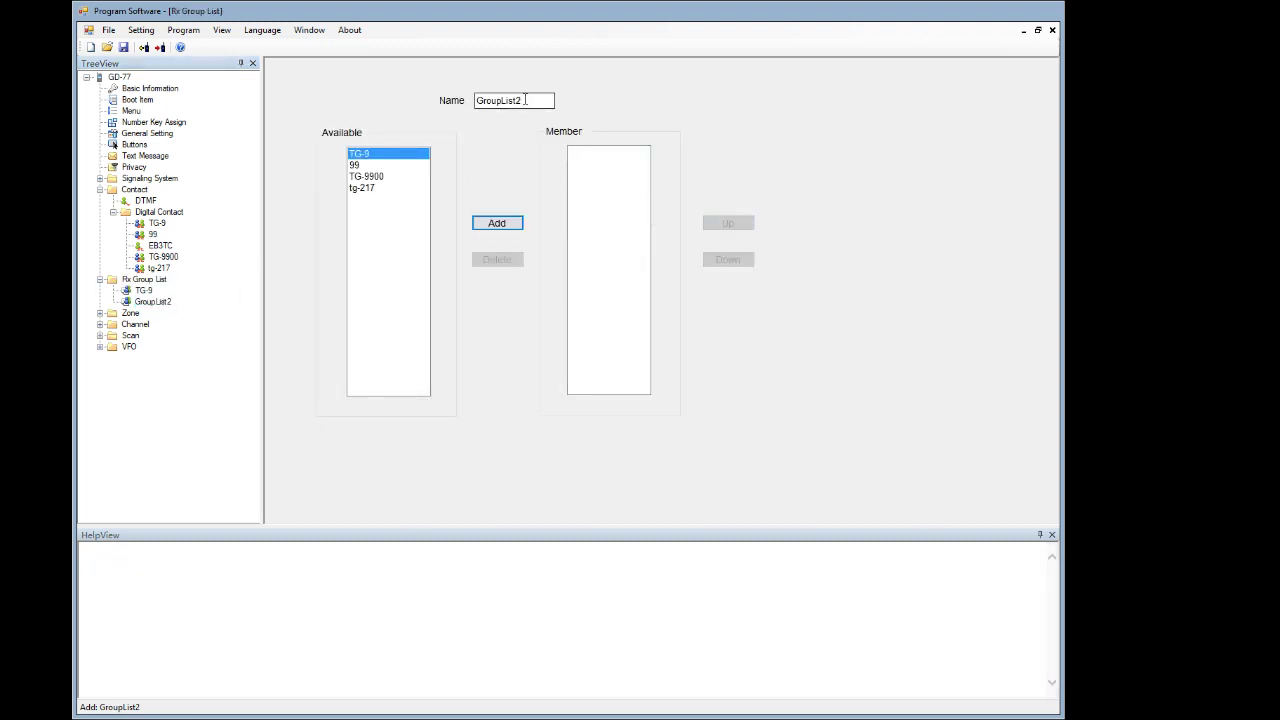
- Rename GroupList2 to tg-217 and add contacts tg-217 and TG-9900 as its members
left_click_drag(525, 100, 452, 107)
type("tg-217")
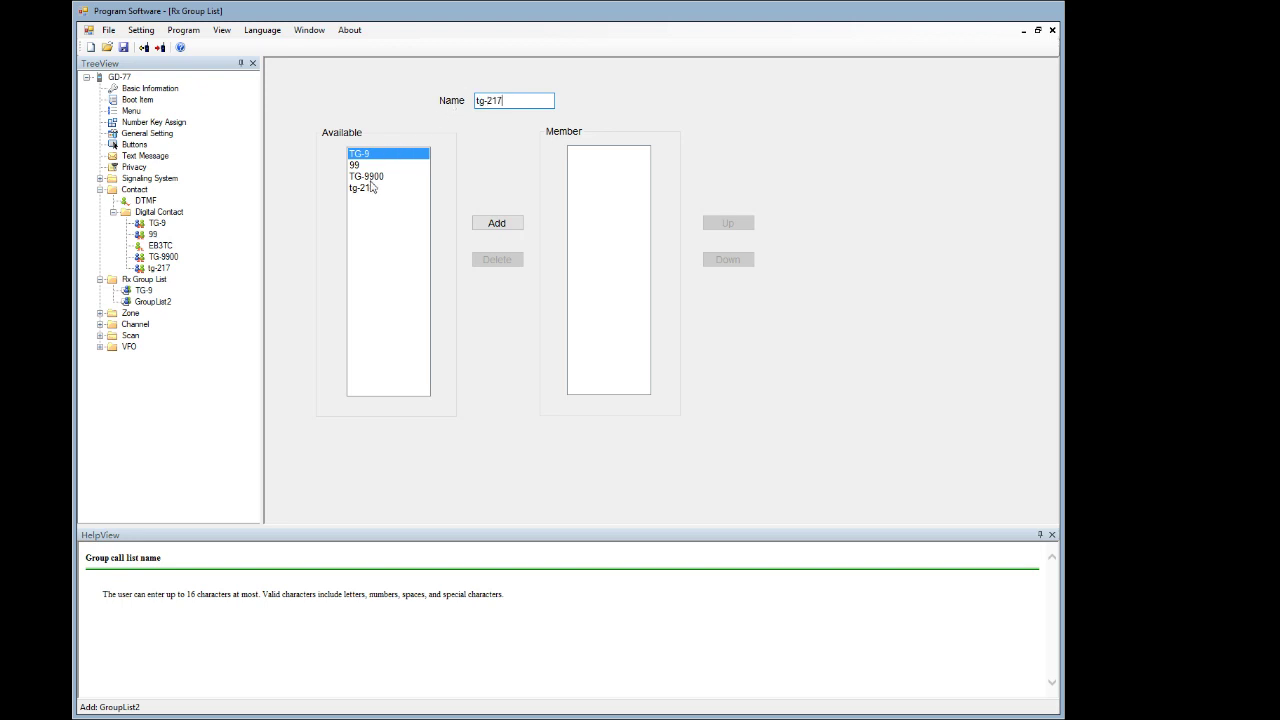
left_click(370, 187)
left_click(480, 223)
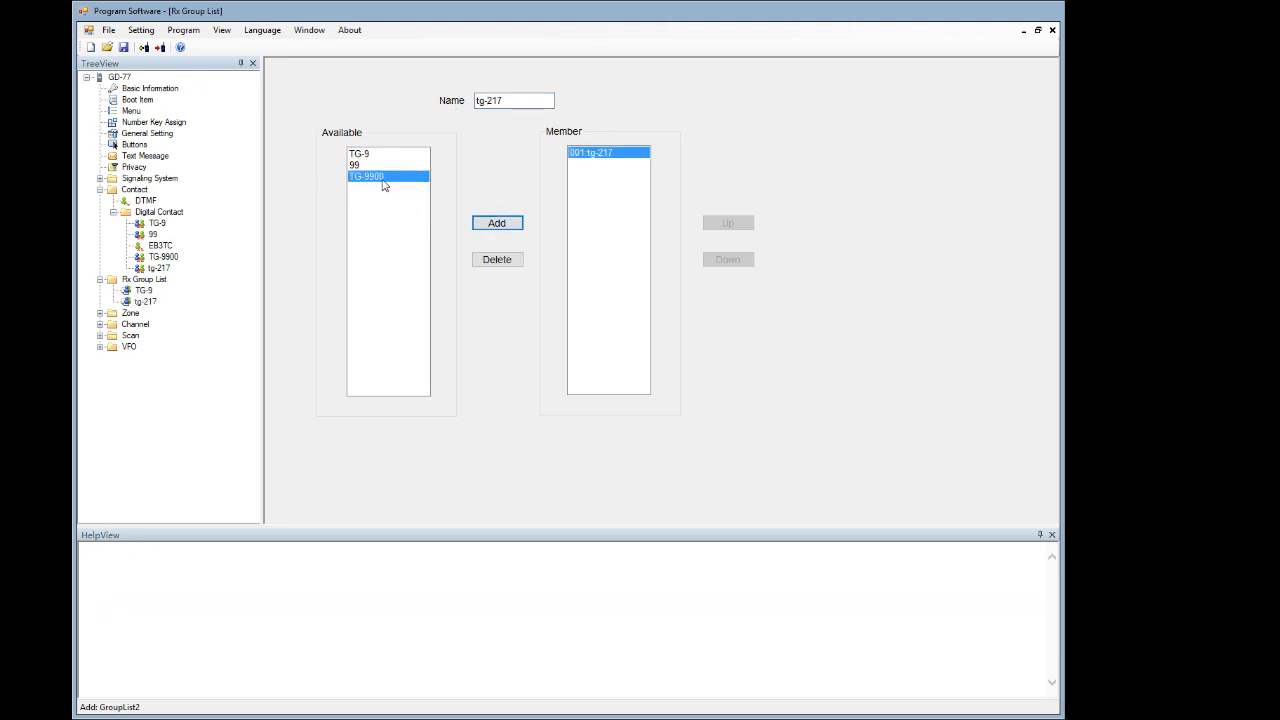
left_click(482, 223)
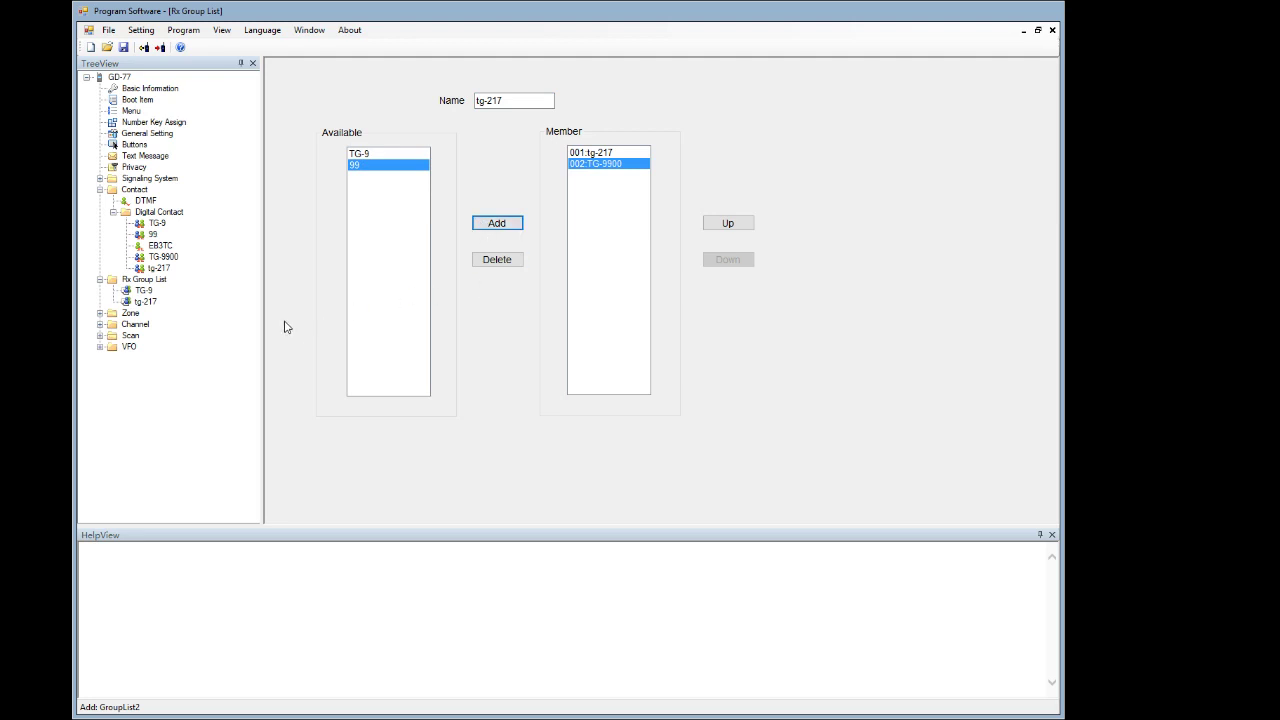
- Add a third Rx group list below tg-217 and open it
double_click(155, 282)
double_click(155, 283)
key("Insert")
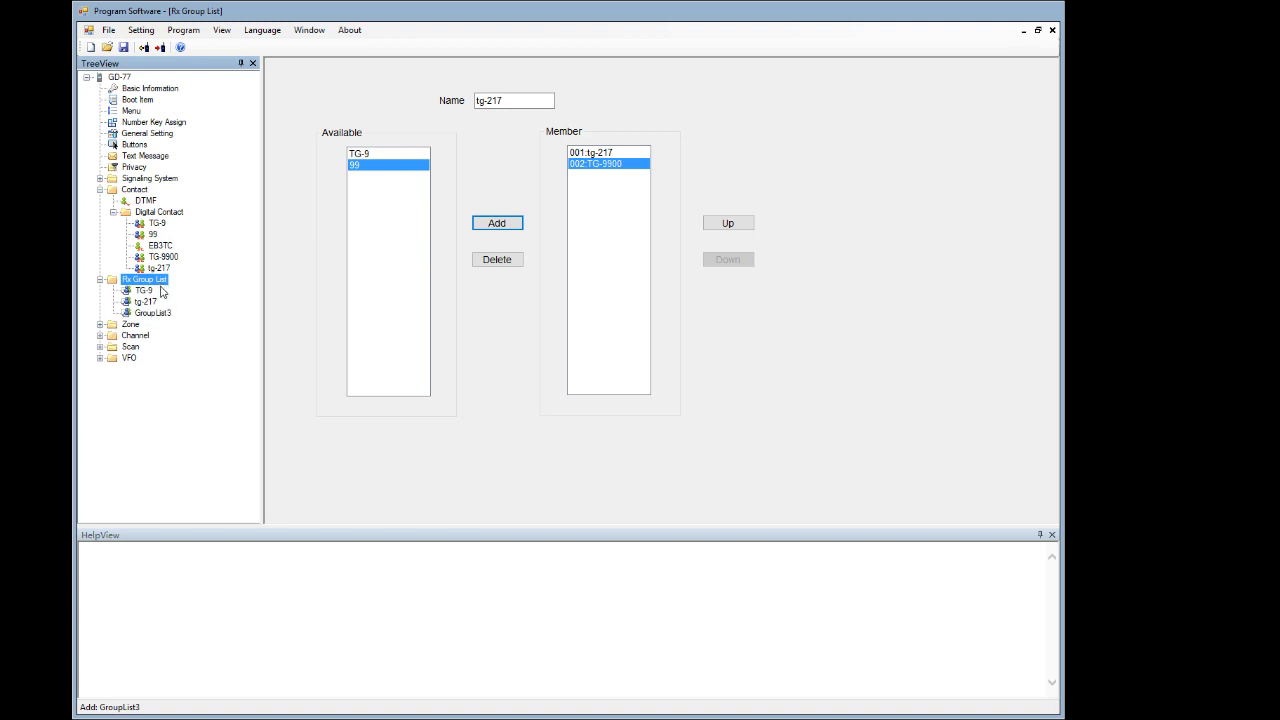
left_click(153, 313)
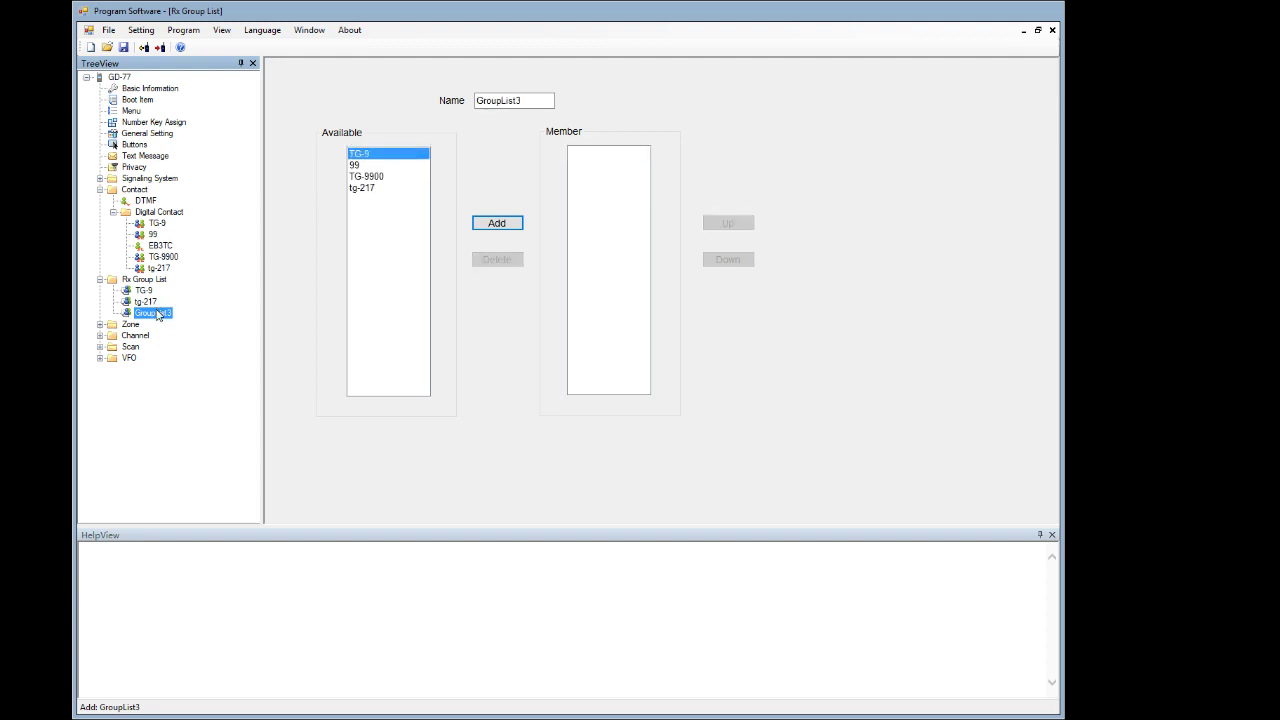
- Rename GroupList3 to TG-99 and add contact 99 as its member
left_click_drag(540, 101, 501, 106)
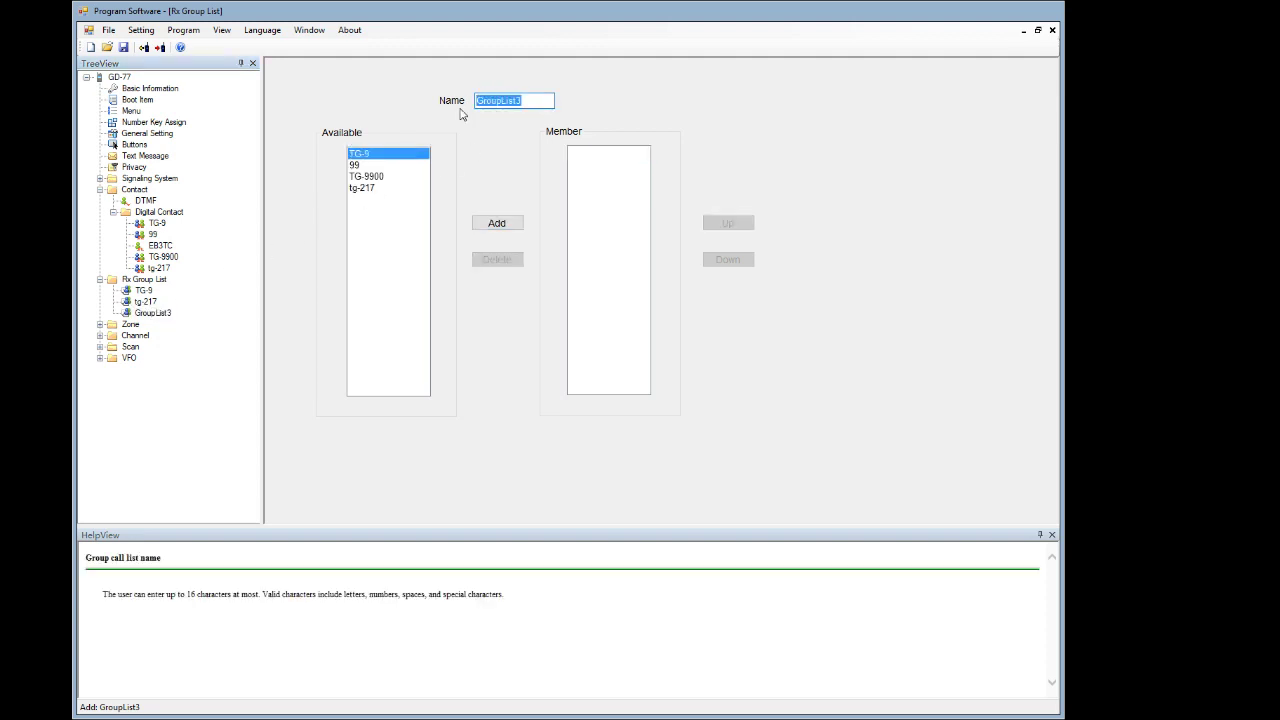
type("tg-99")
left_click(355, 165)
left_click(476, 226)
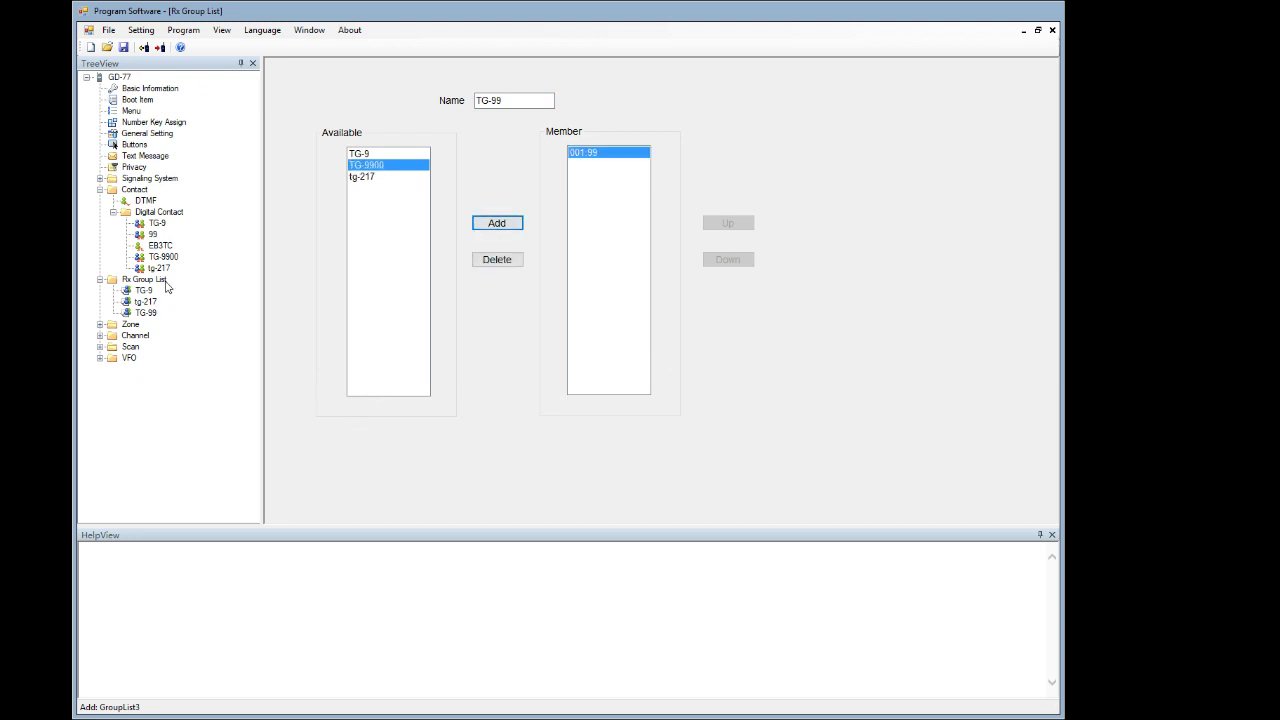
- Open Channel1 from the channel list and set its time-out timer (TOT) to 180 seconds
left_click(125, 338)
double_click(125, 337)
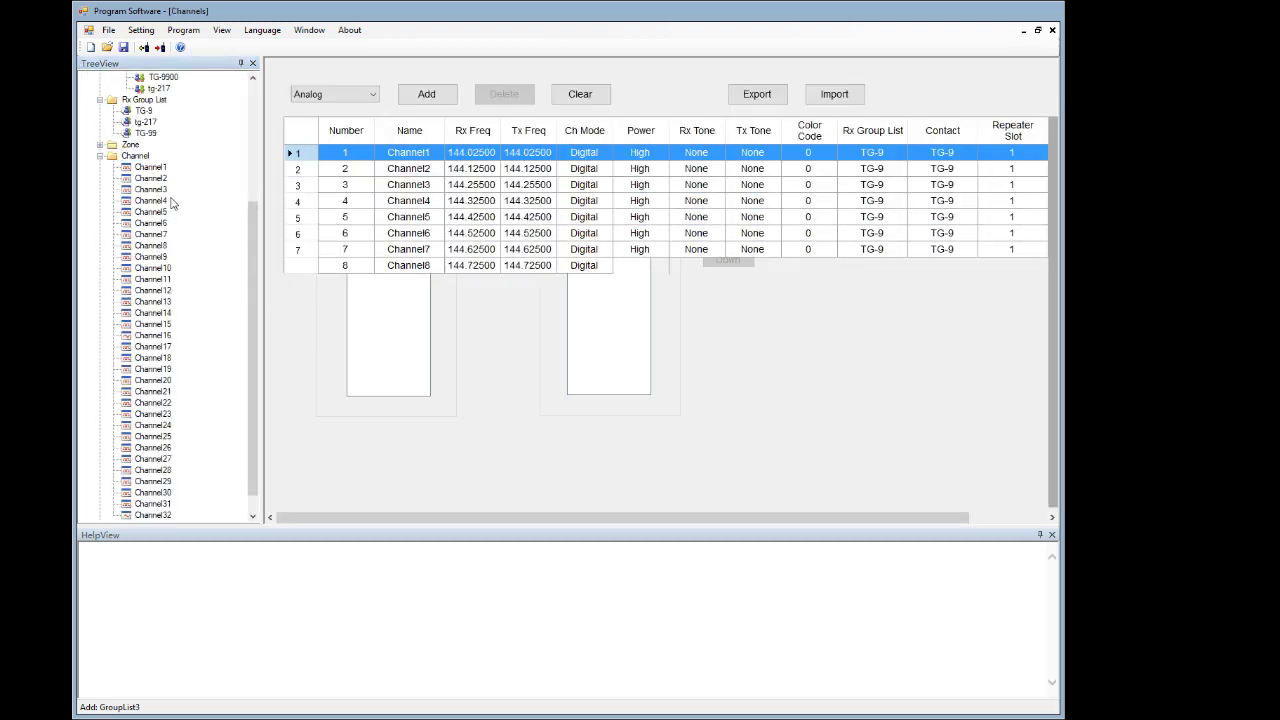
left_click(157, 170)
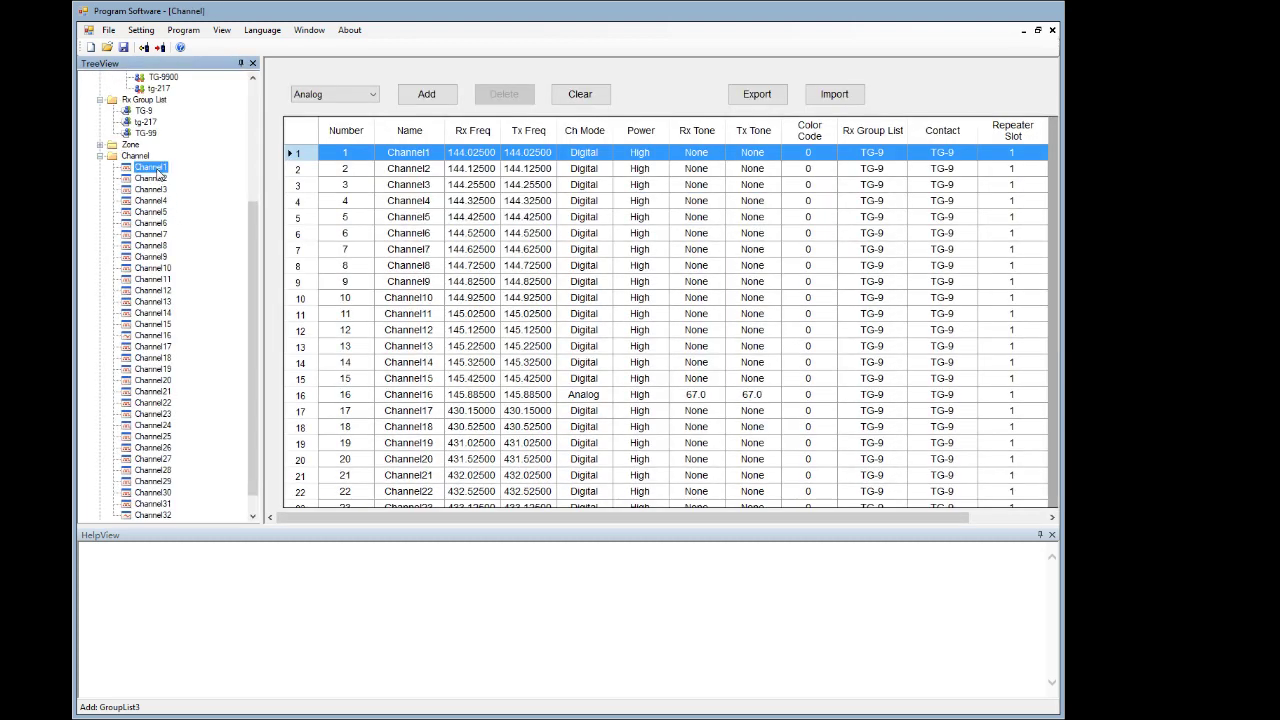
double_click(157, 170)
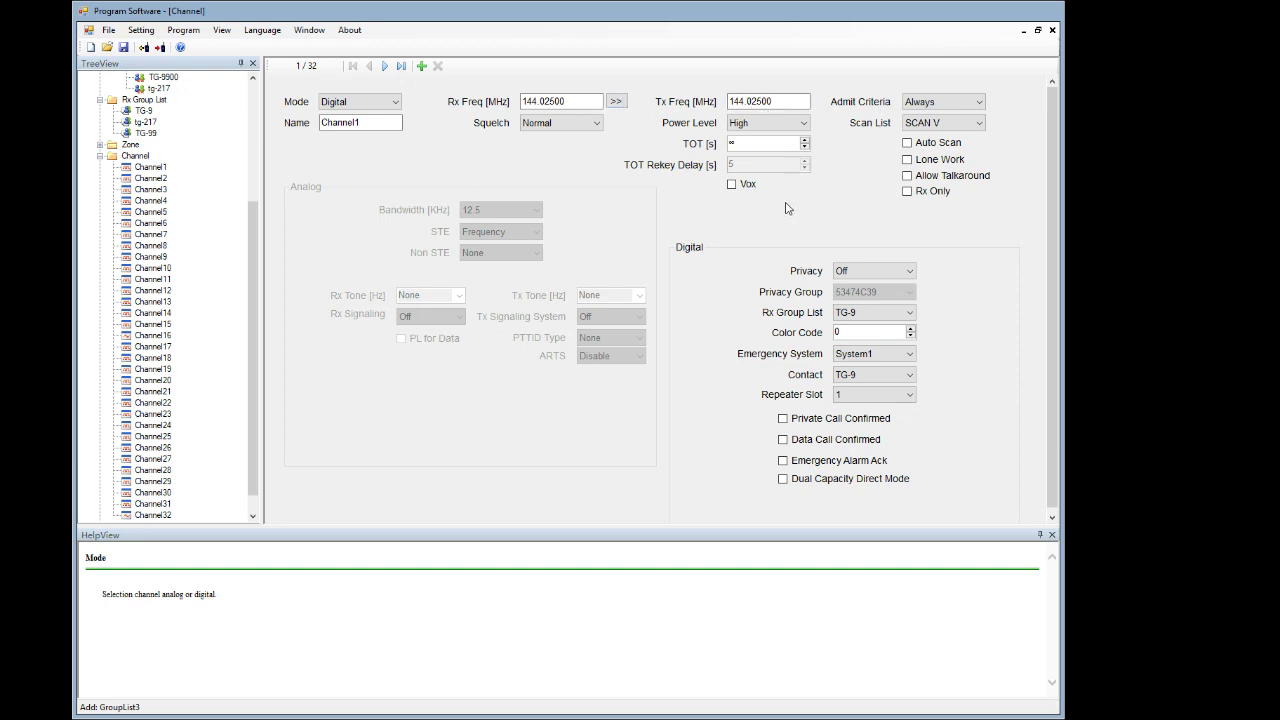
left_click(795, 125)
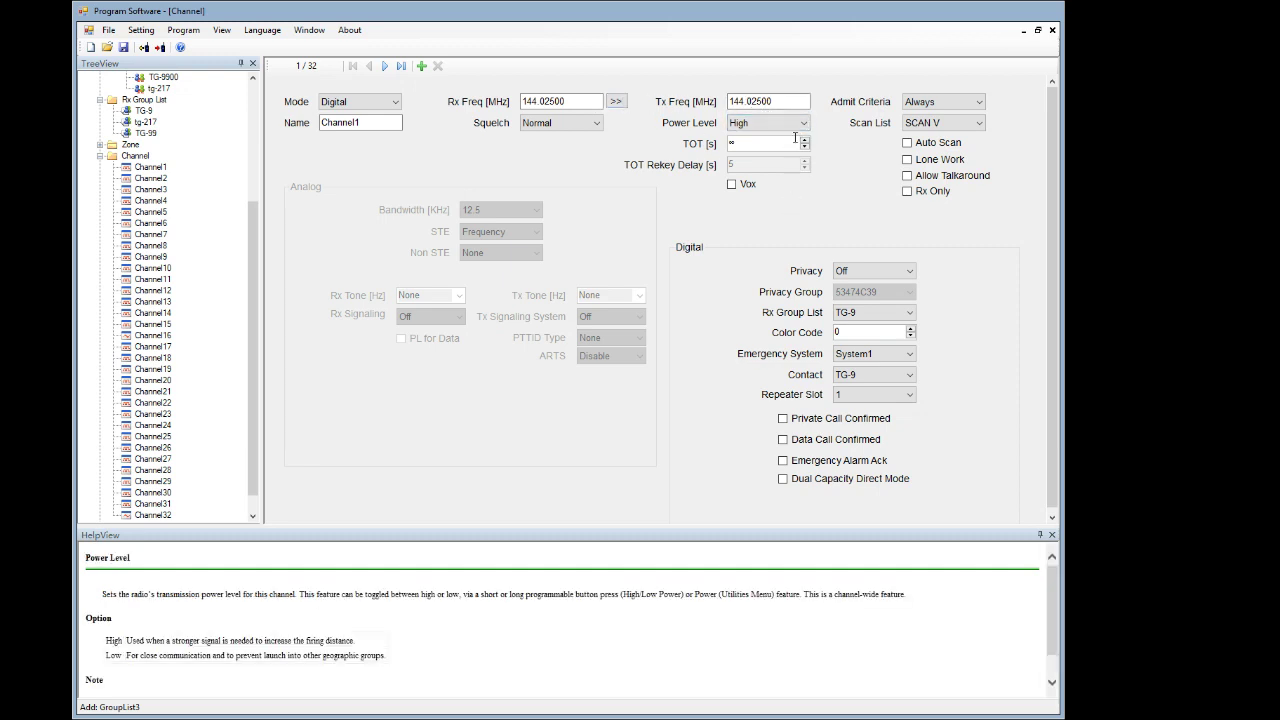
left_click(804, 143)
left_click(805, 146)
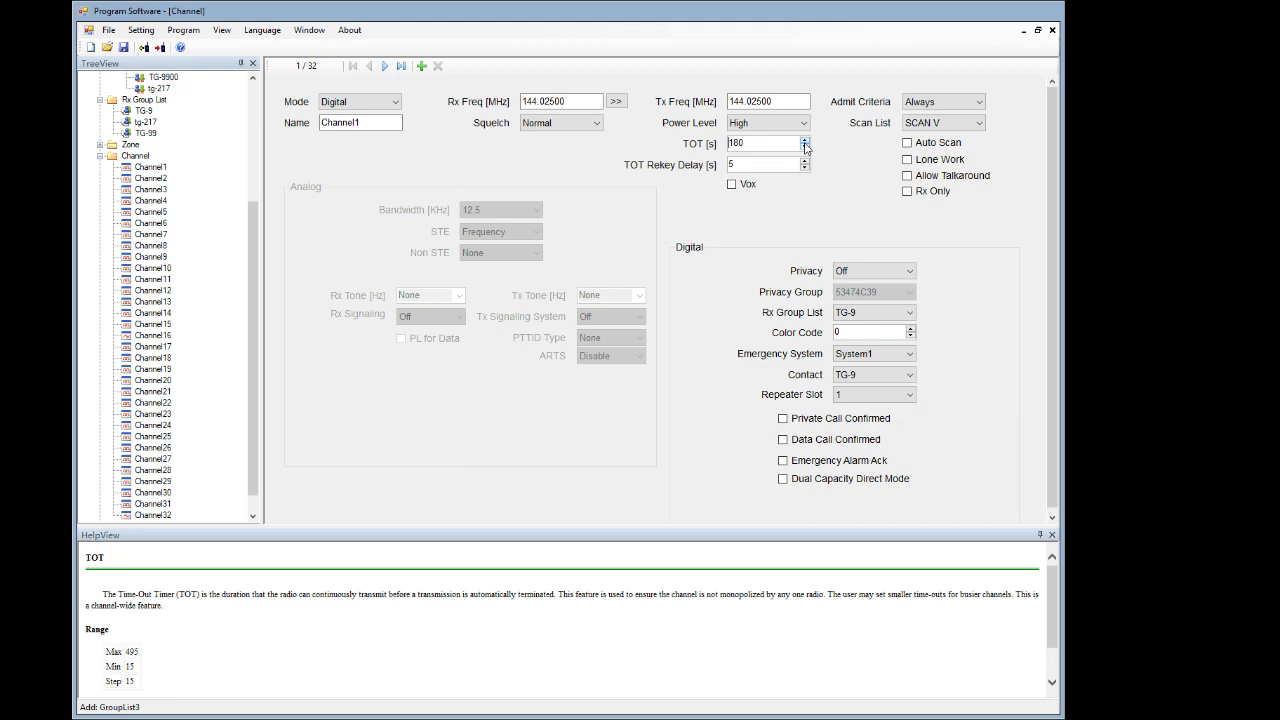
- Assign the Rx group list tg-217 to Channel1 and set its emergency system to None
mouse_move(940, 125)
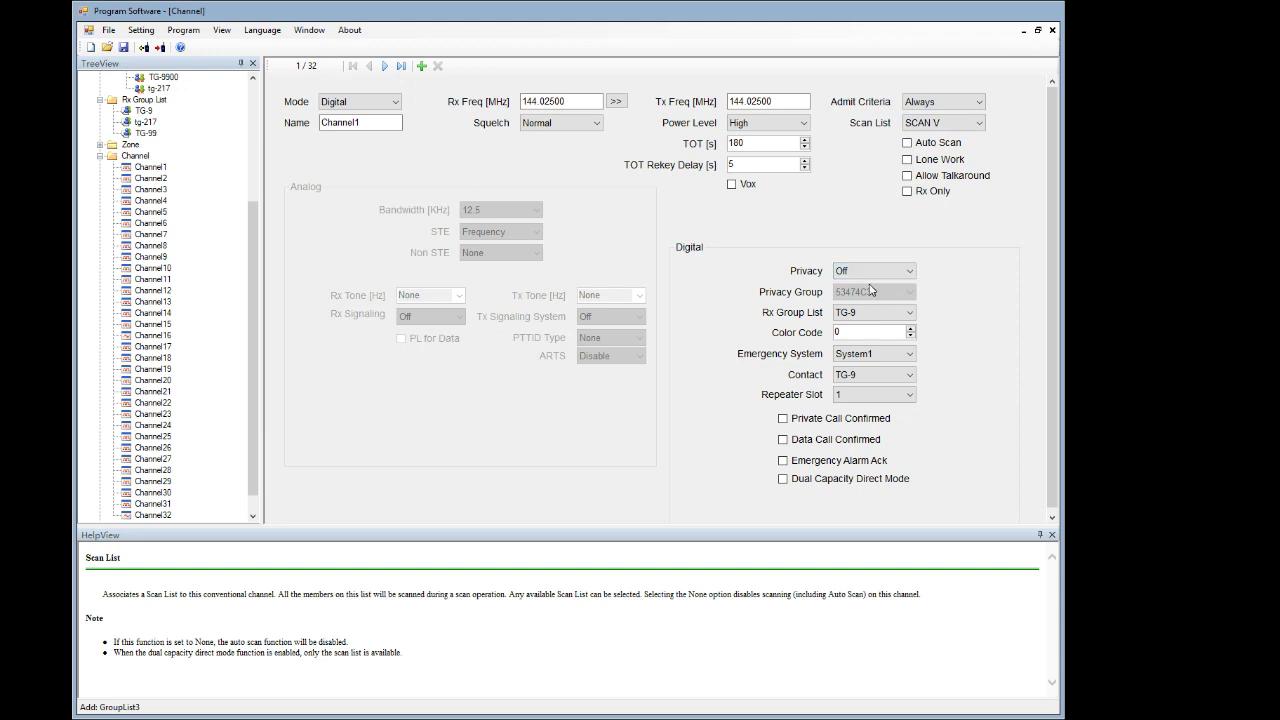
mouse_move(857, 317)
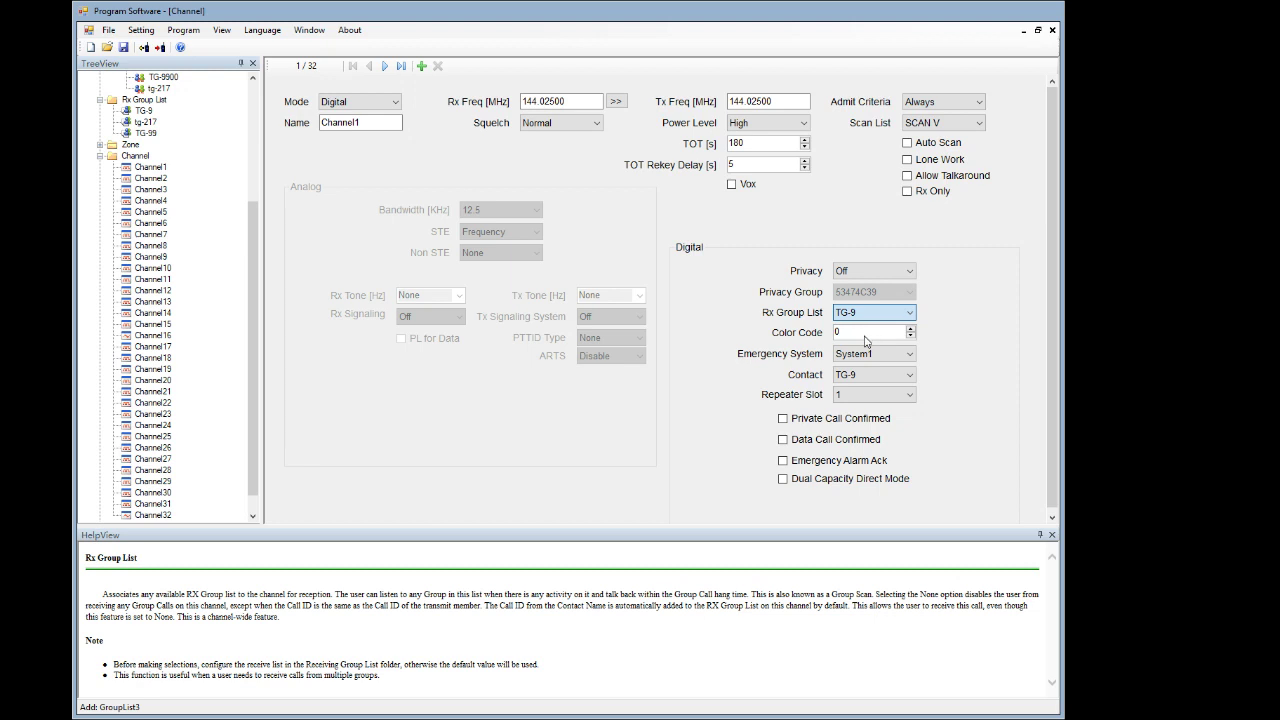
left_click(866, 352)
left_click(908, 355)
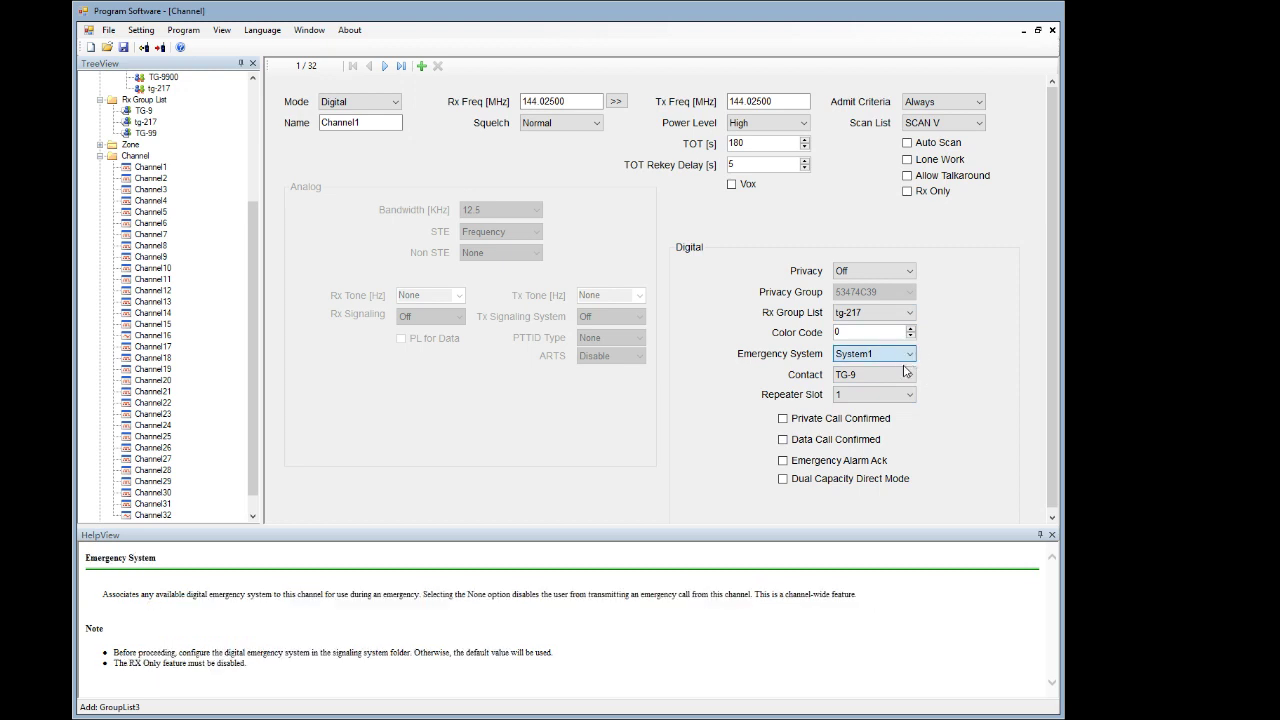
scroll(908, 355, "up", 1)
- Set Channel1's contact to tg-217, its repeater slot to 2 and its color code to 1
left_click(904, 378)
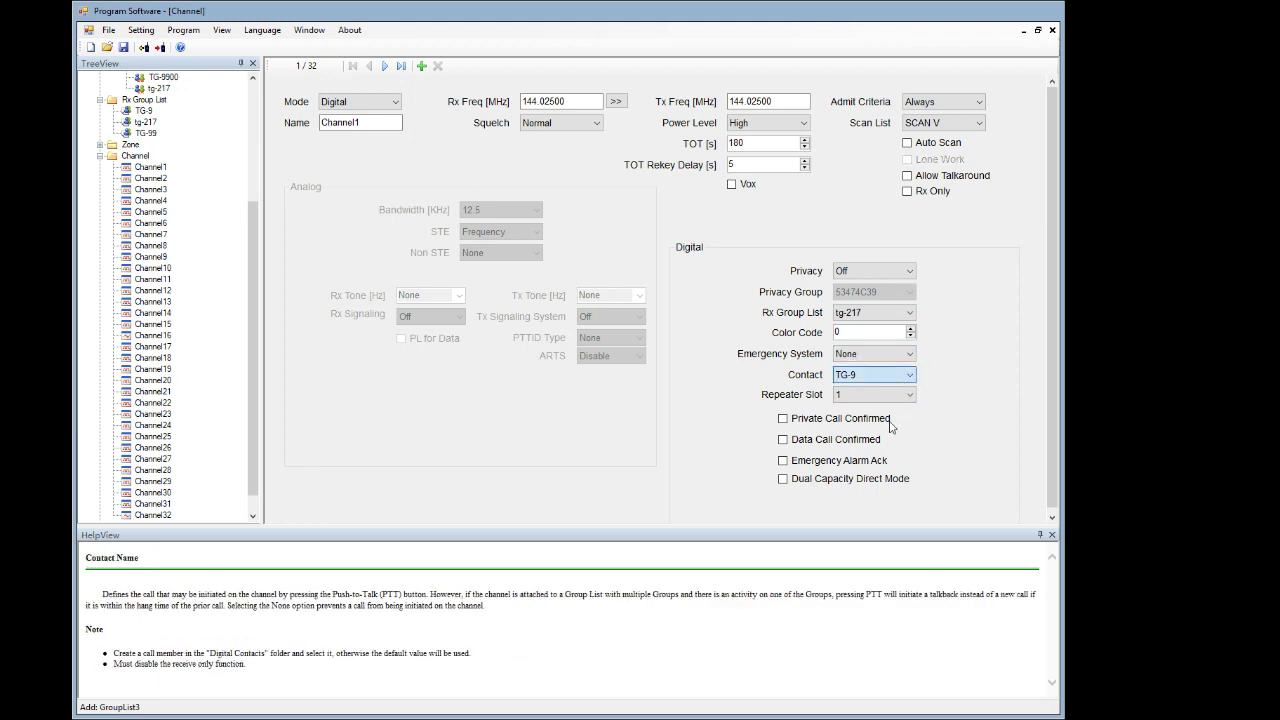
scroll(872, 450, "down", 1)
left_click(885, 400)
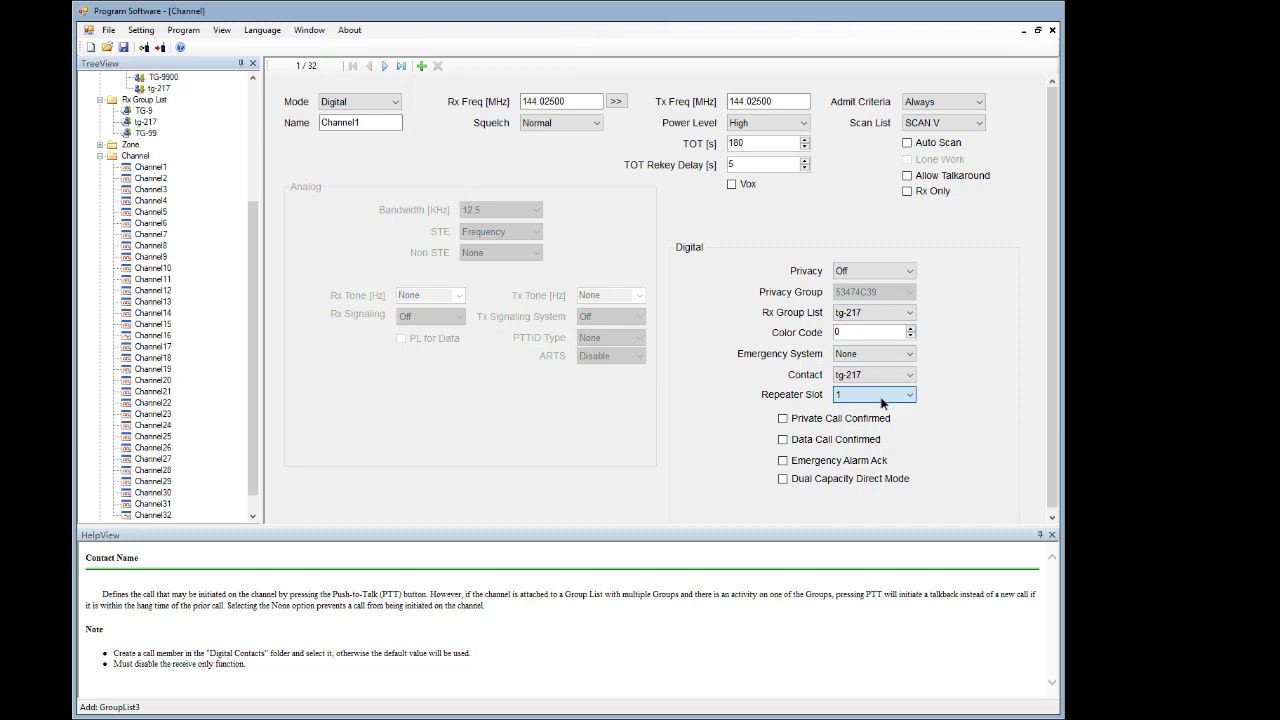
scroll(885, 400, "down", 1)
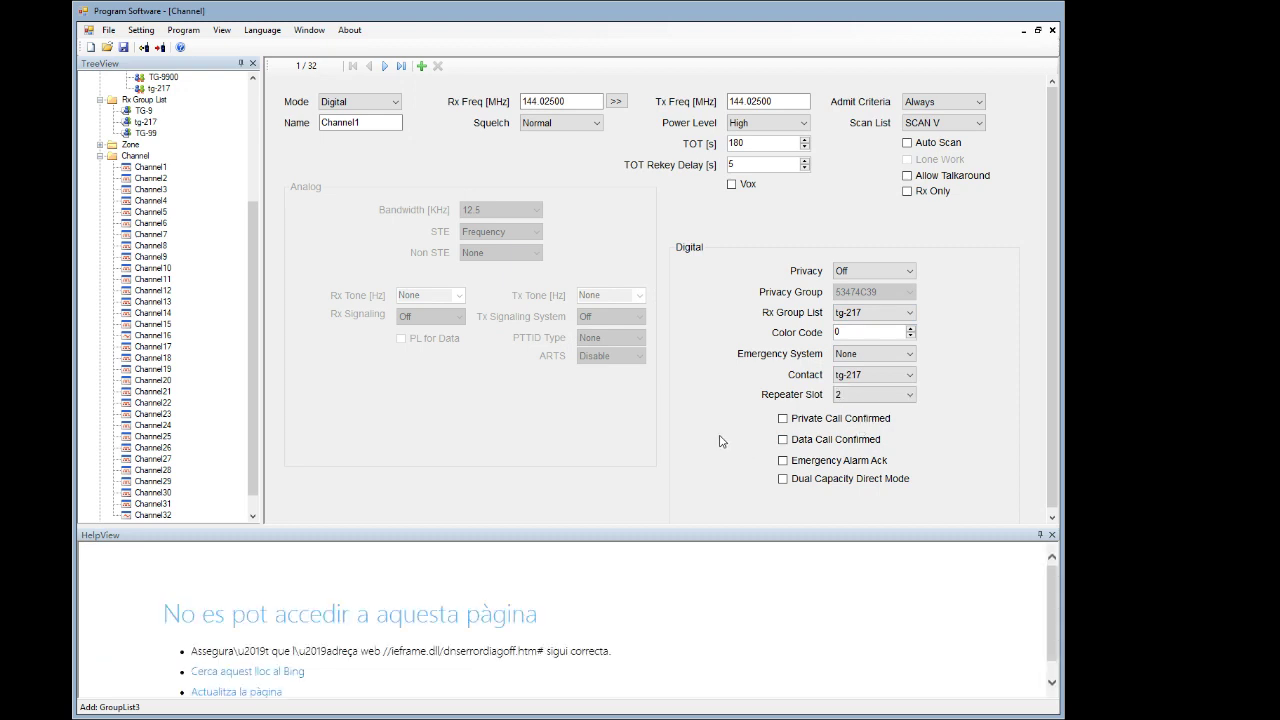
left_click(910, 328)
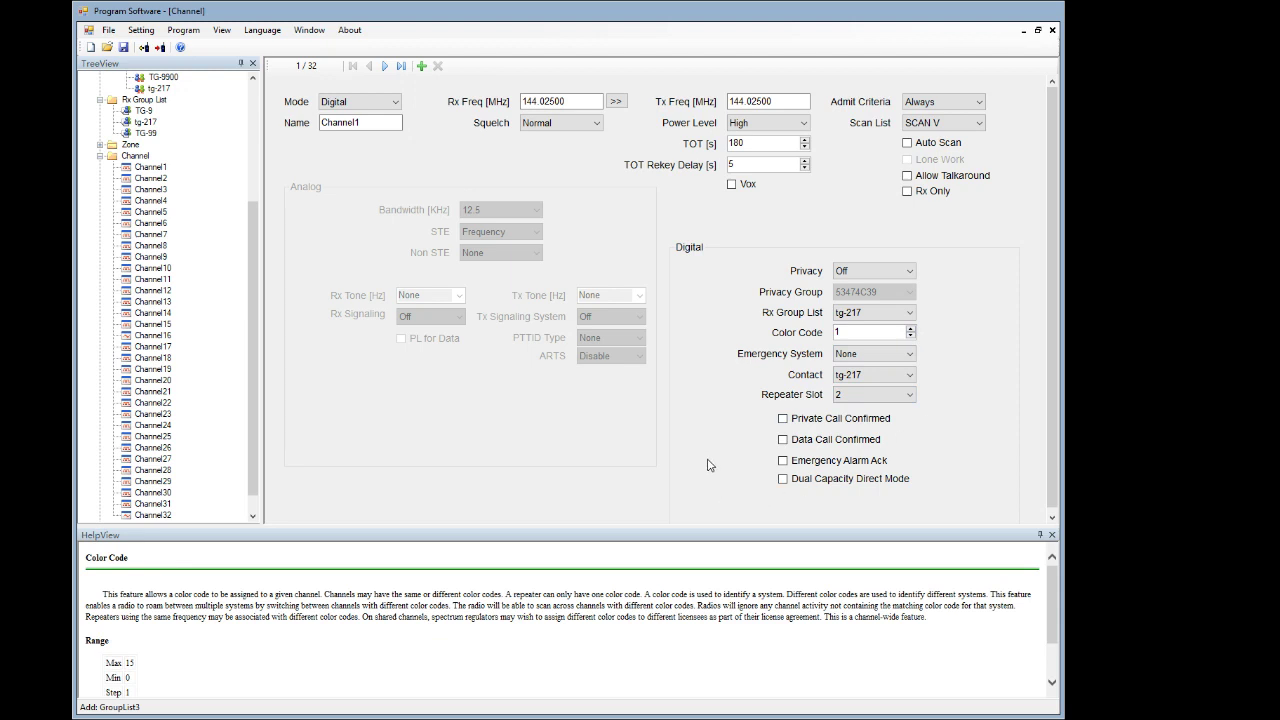
- Open Channel2, set its time-out timer (TOT) to 180 seconds and its emergency system to None
left_click(151, 179)
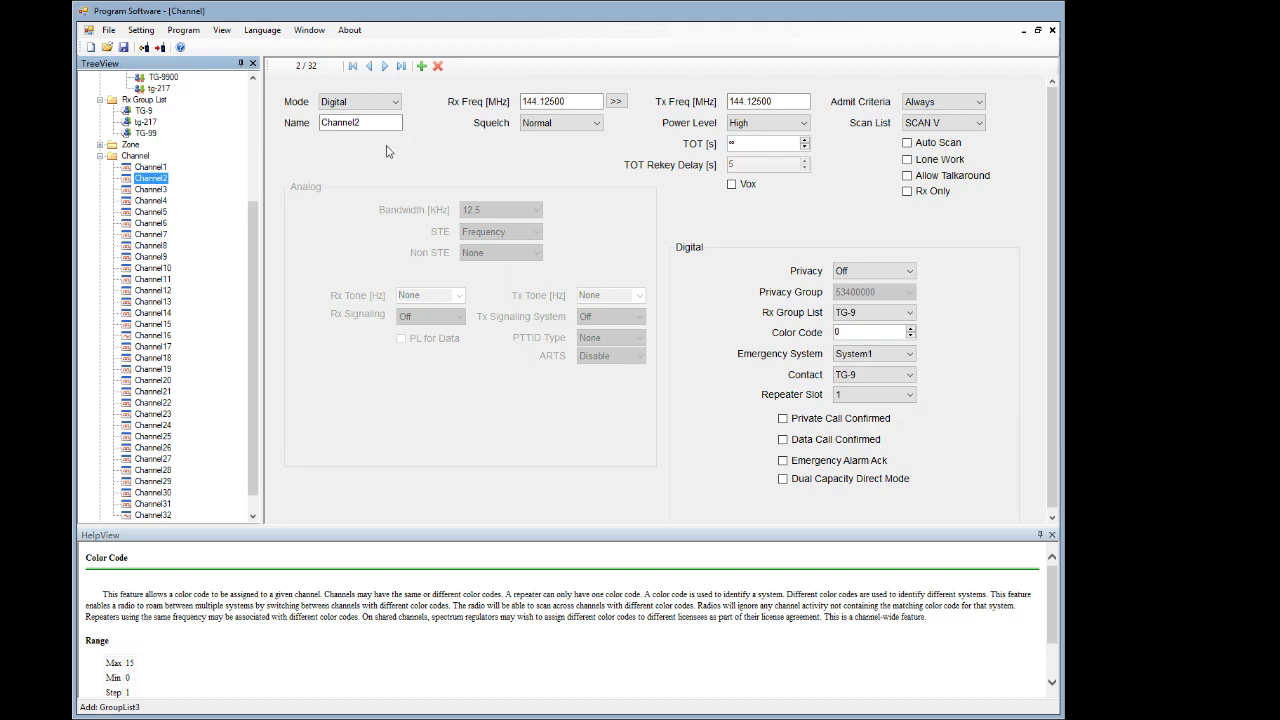
left_click(805, 143)
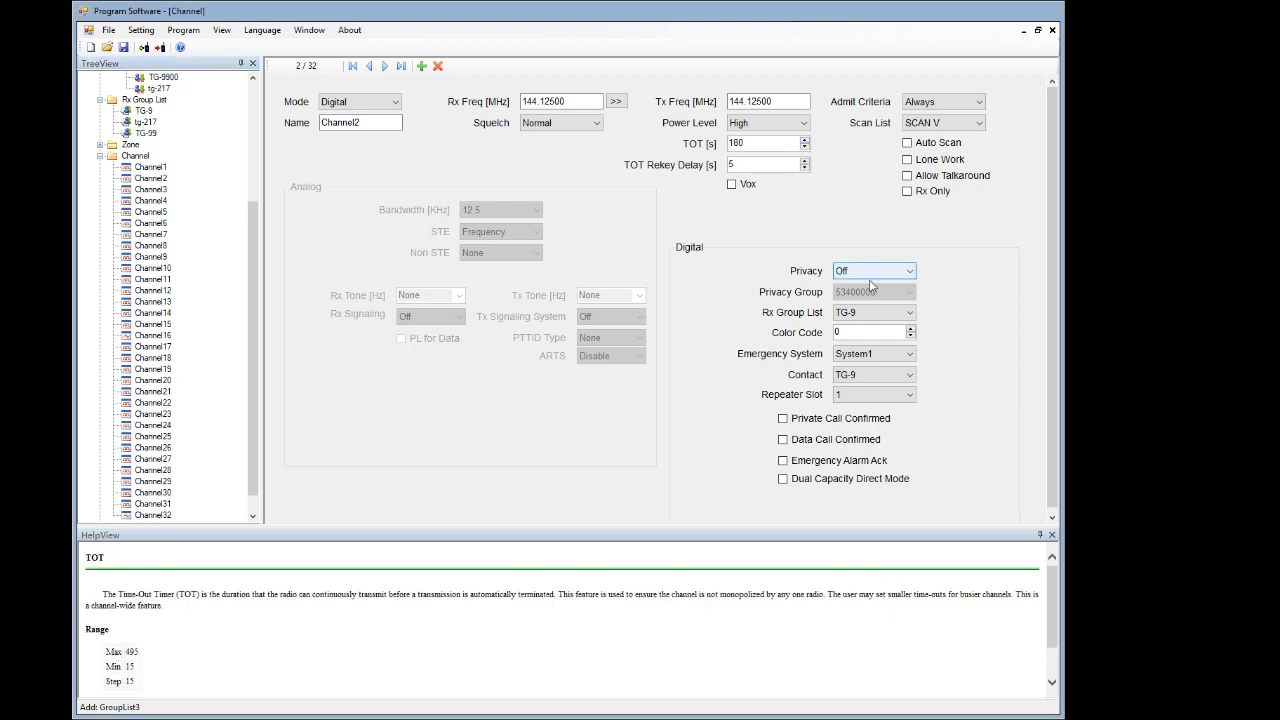
mouse_move(865, 316)
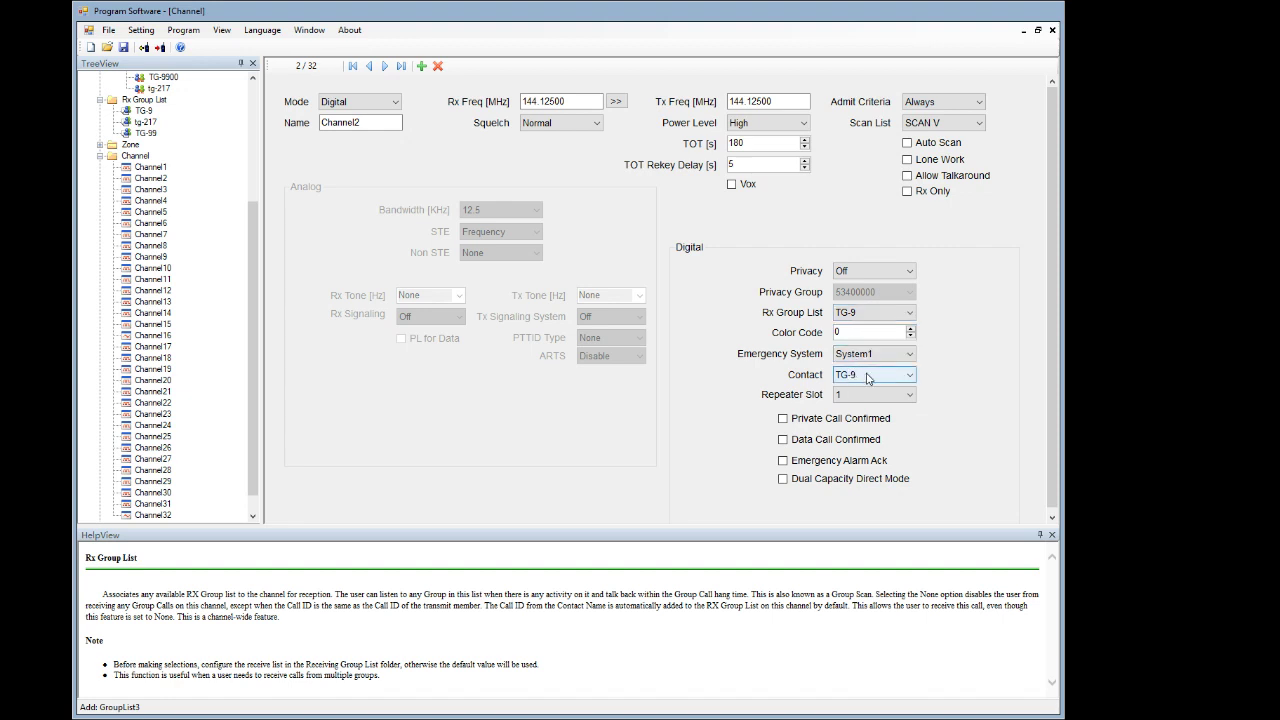
left_click(870, 360)
left_click(871, 366)
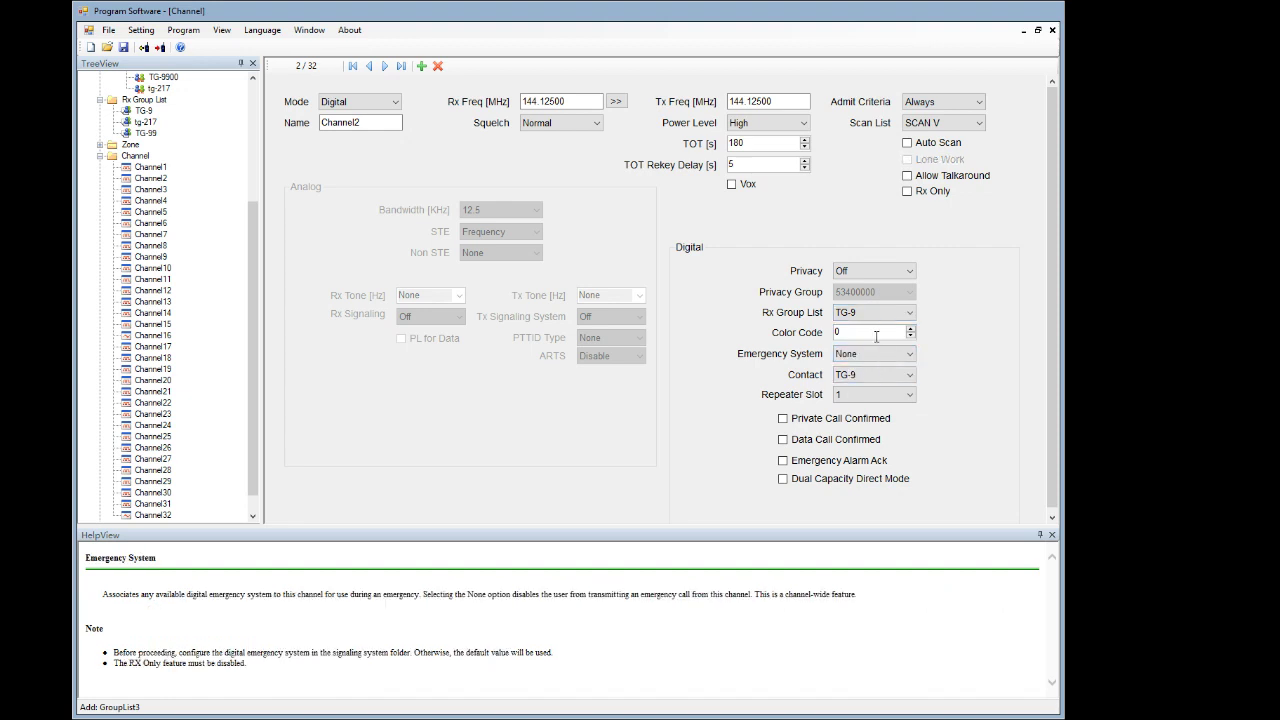
- Set Channel2's color code to 1 and its repeater slot to 2
left_click(910, 330)
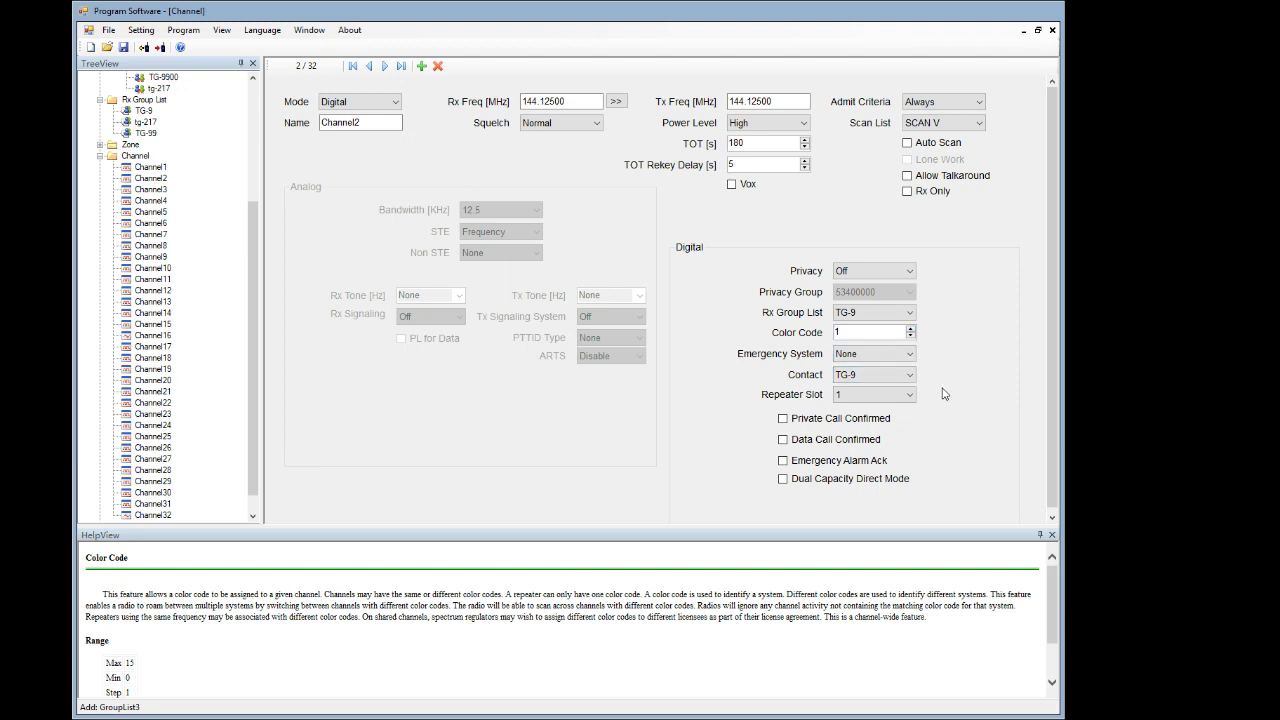
left_click(911, 399)
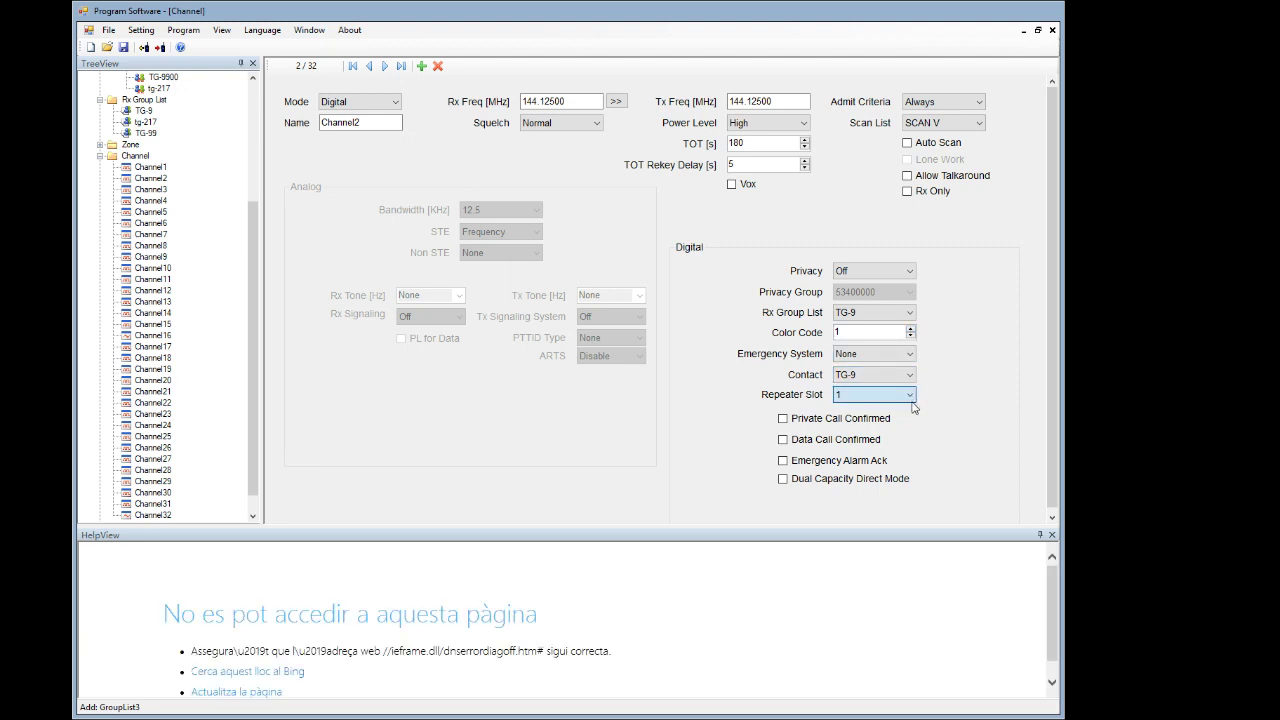
left_click(900, 418)
- Rename Channel2 as REPE
left_click(378, 121)
double_click(326, 123)
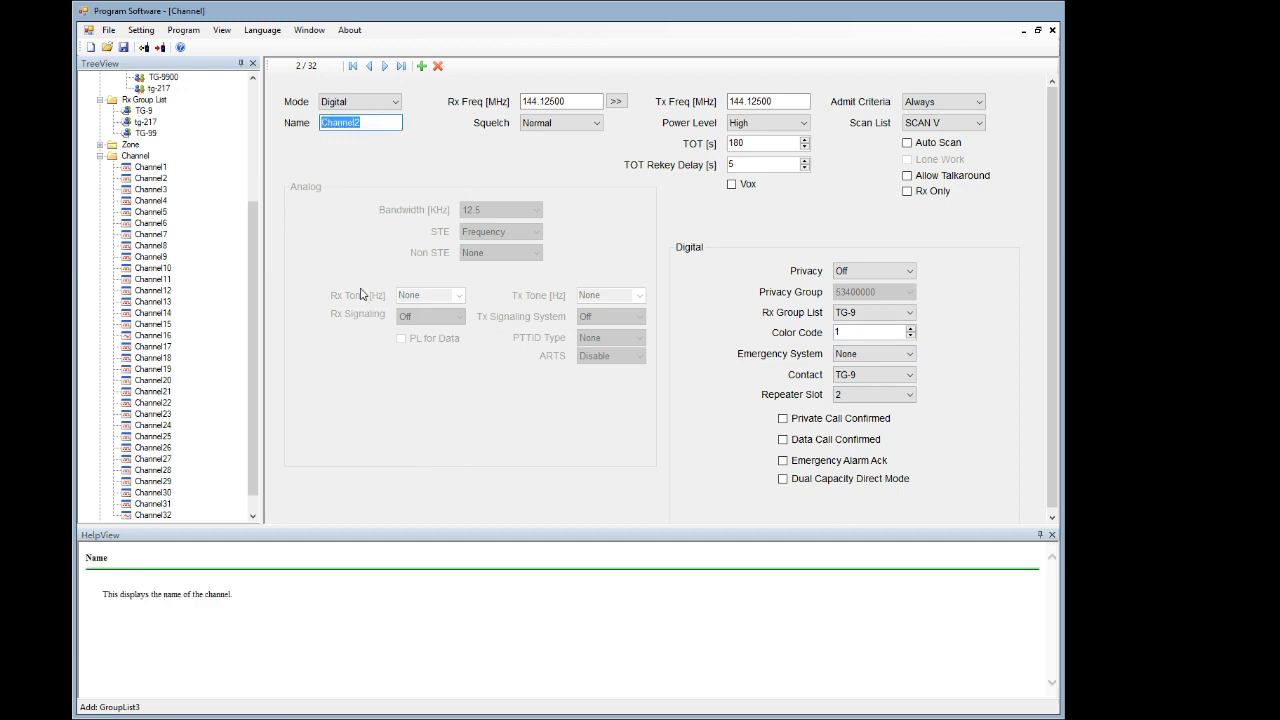
type("REPE")
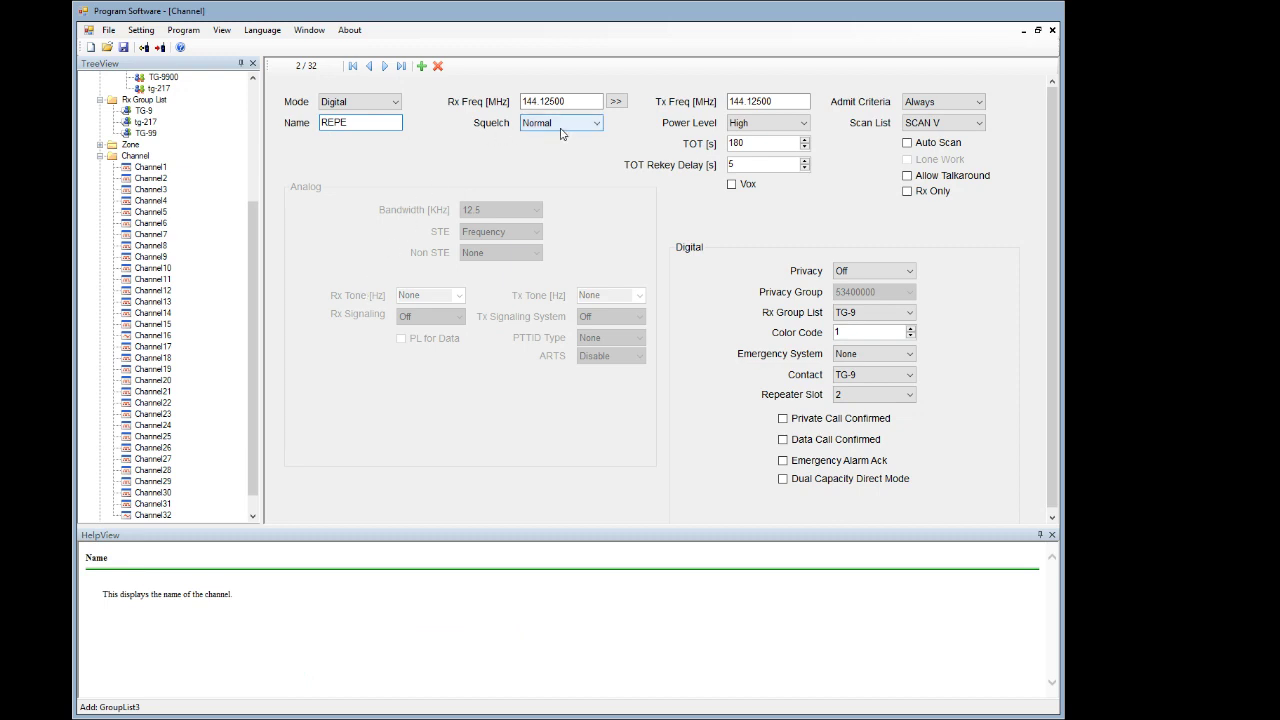
key("shift+Tab")
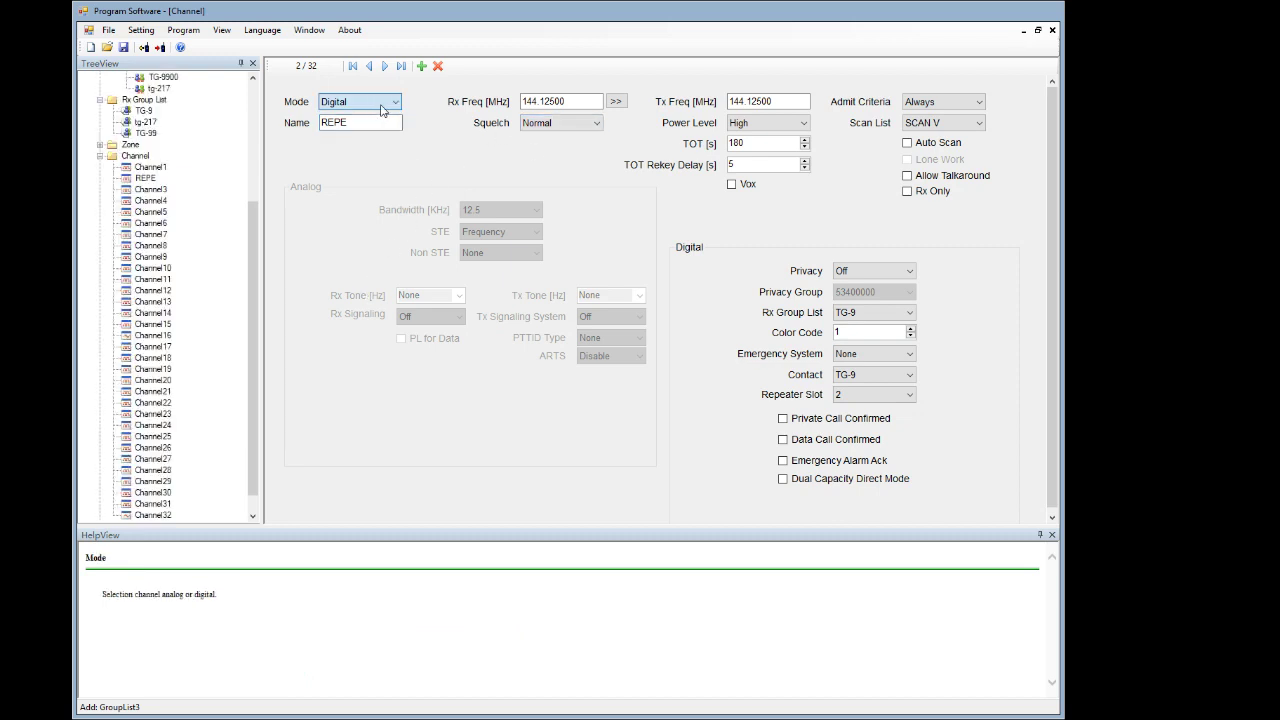
- Open Zone1 from the zone list and select REPE among its available channels
double_click(132, 146)
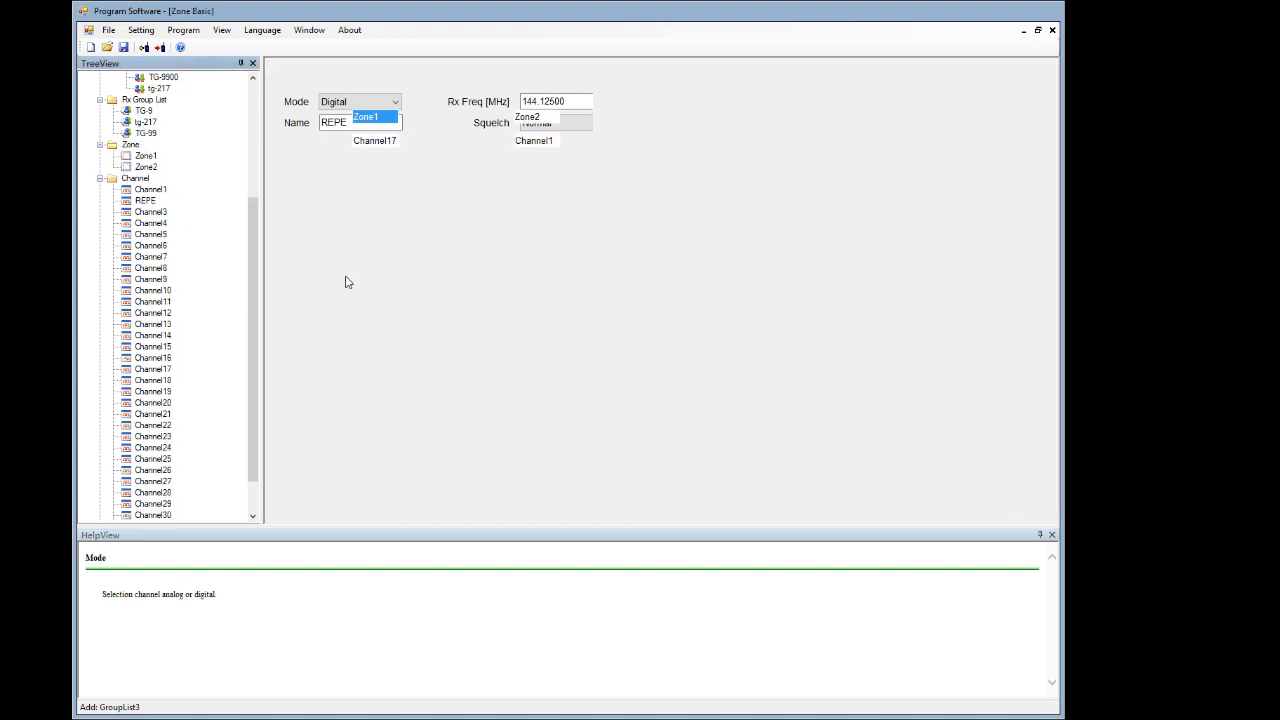
left_click(146, 157)
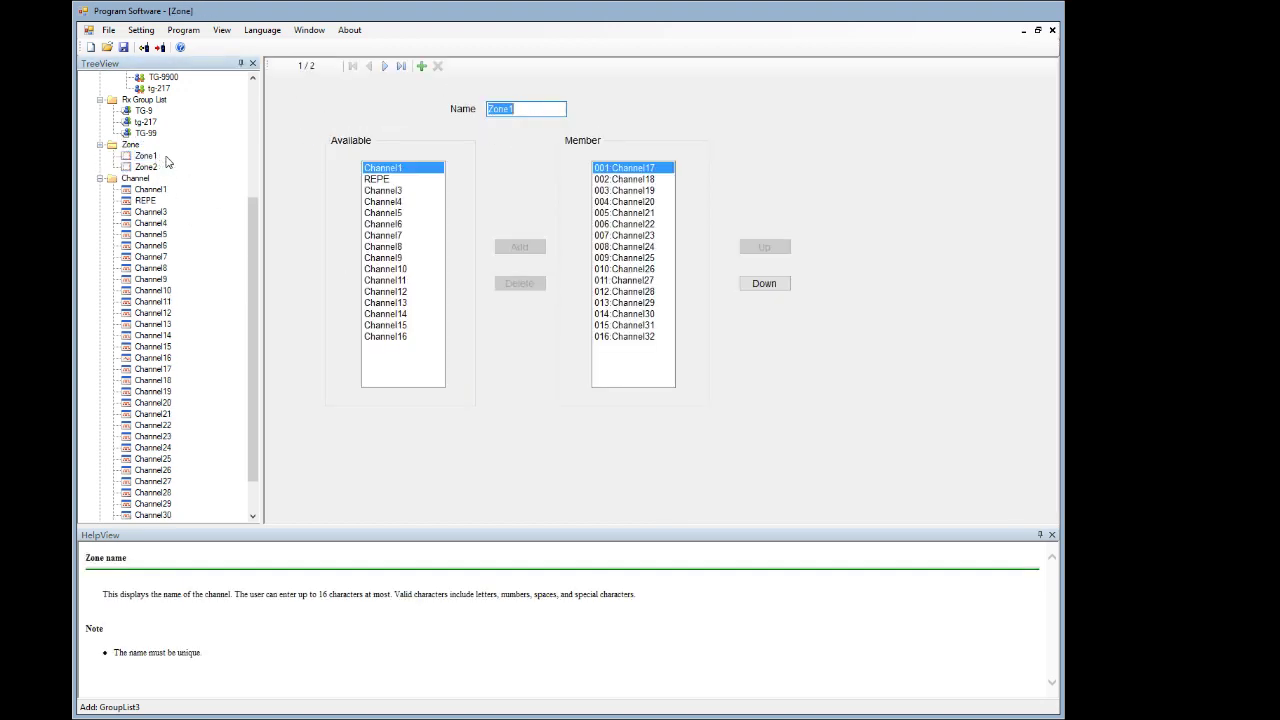
left_click(391, 180)
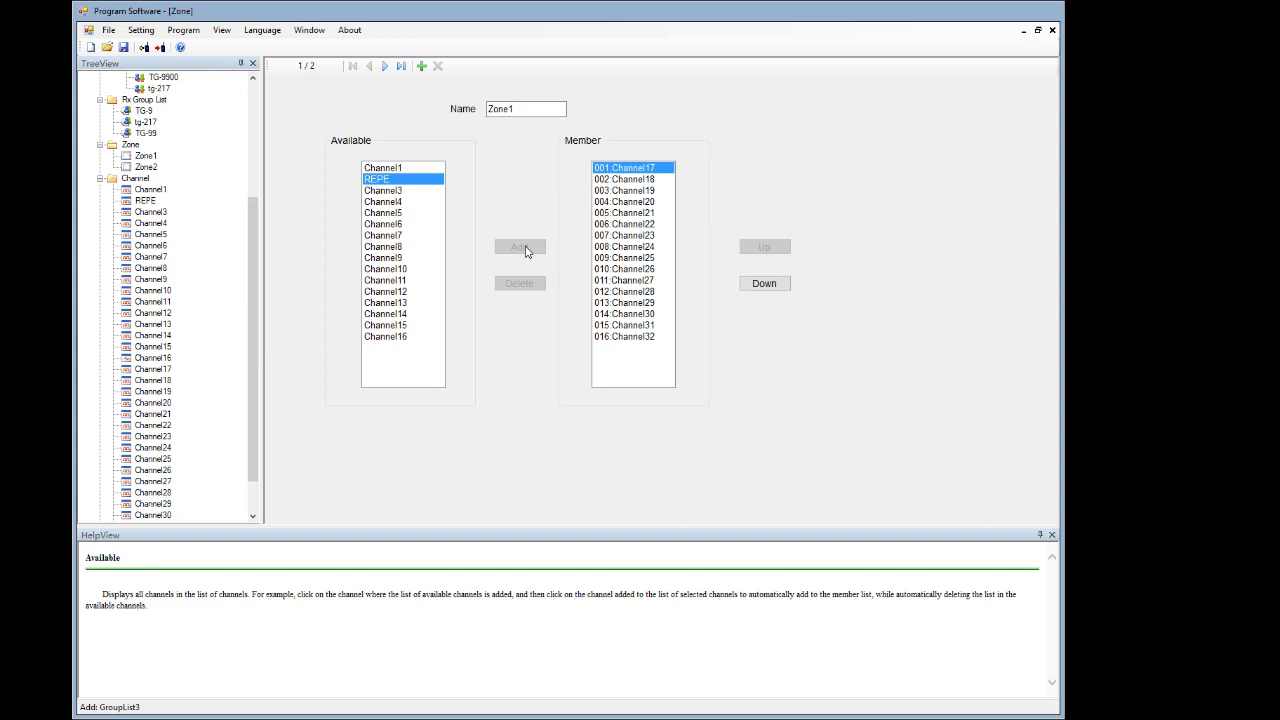
- Move Channel17 down to the last position in Zone1's member list
left_click(748, 284)
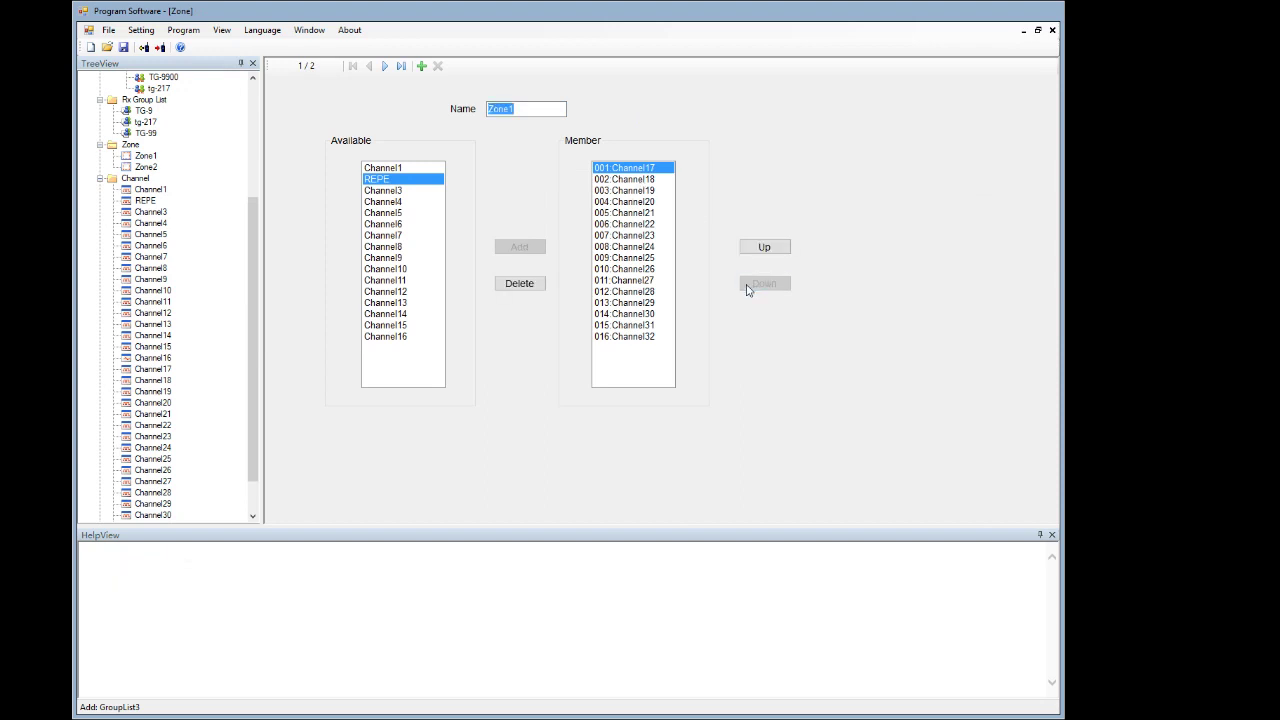
left_click(750, 287)
left_click(750, 287)
left_click(750, 287)
left_click(750, 287)
left_click(750, 287)
left_click(750, 287)
left_click(750, 287)
left_click(750, 287)
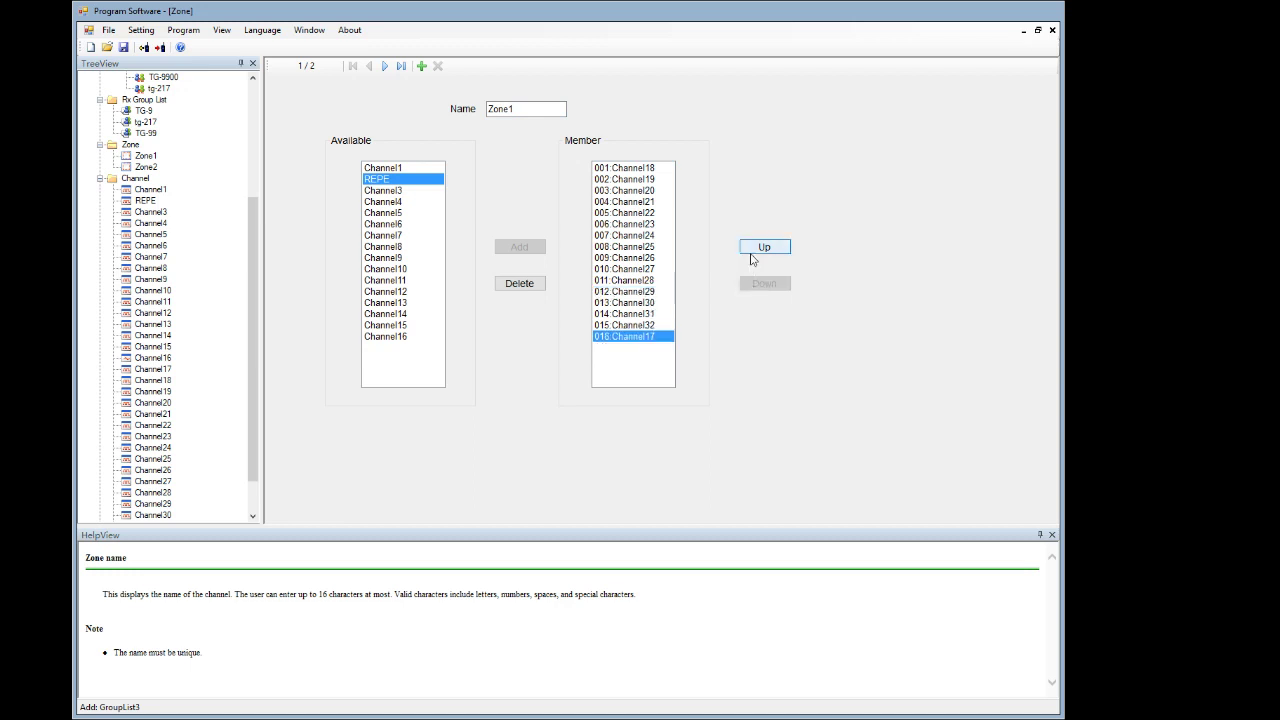
- Remove every member channel except Channel18 from Zone1 and add REPE as a member
left_click(634, 170)
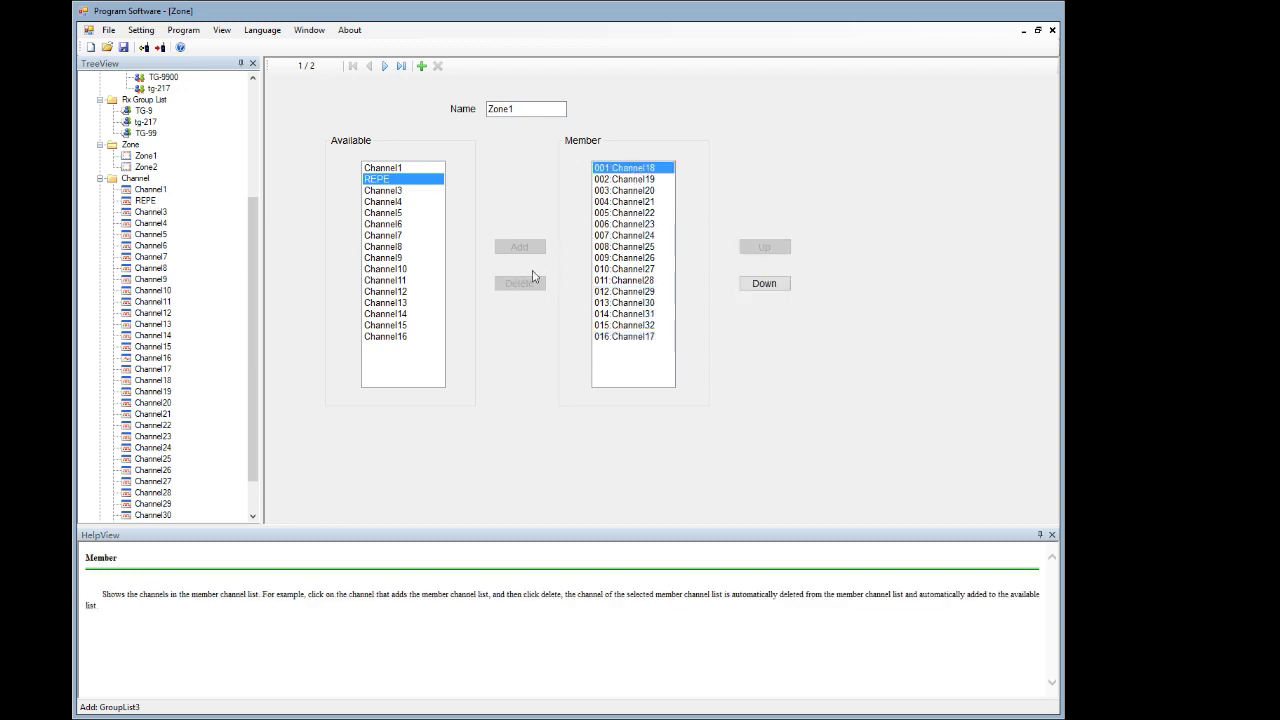
left_click(613, 337)
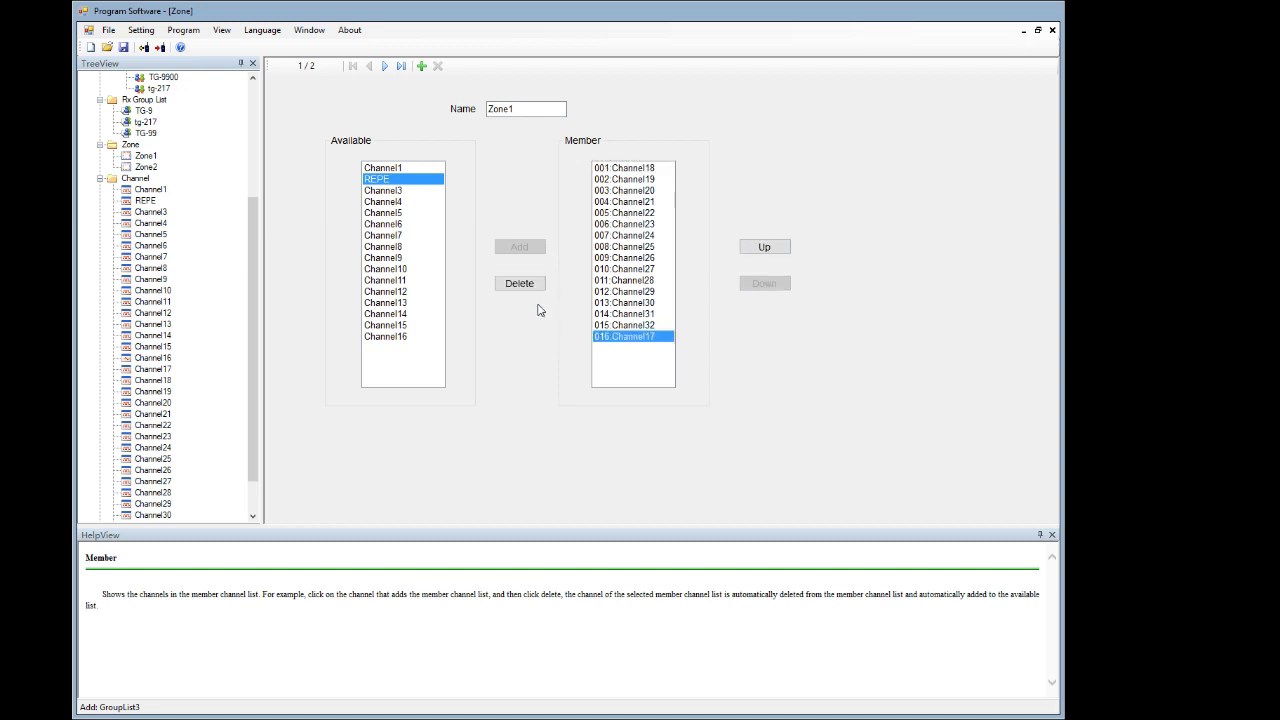
left_click(531, 288)
left_click(531, 288)
left_click(531, 288)
left_click(531, 288)
left_click(531, 288)
left_click(531, 288)
left_click(531, 288)
left_click(531, 288)
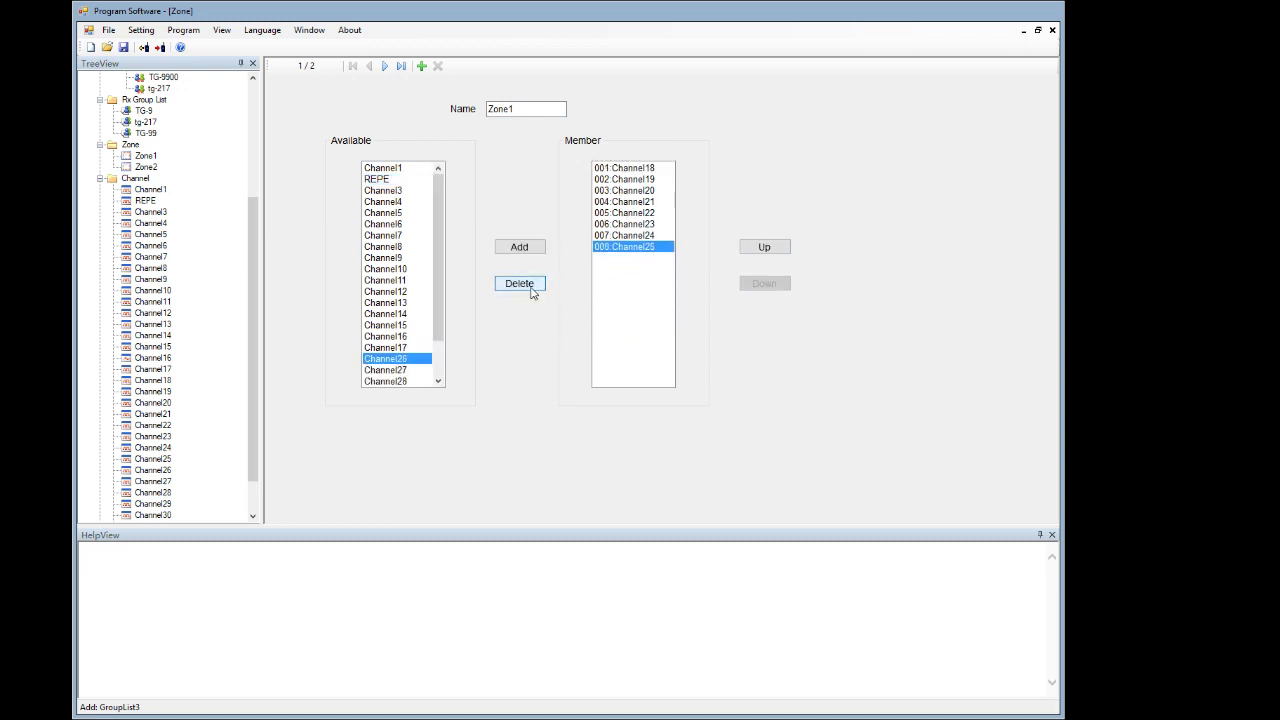
left_click(531, 288)
left_click(531, 288)
left_click(531, 288)
left_click(531, 288)
left_click(531, 288)
left_click(531, 288)
left_click(531, 288)
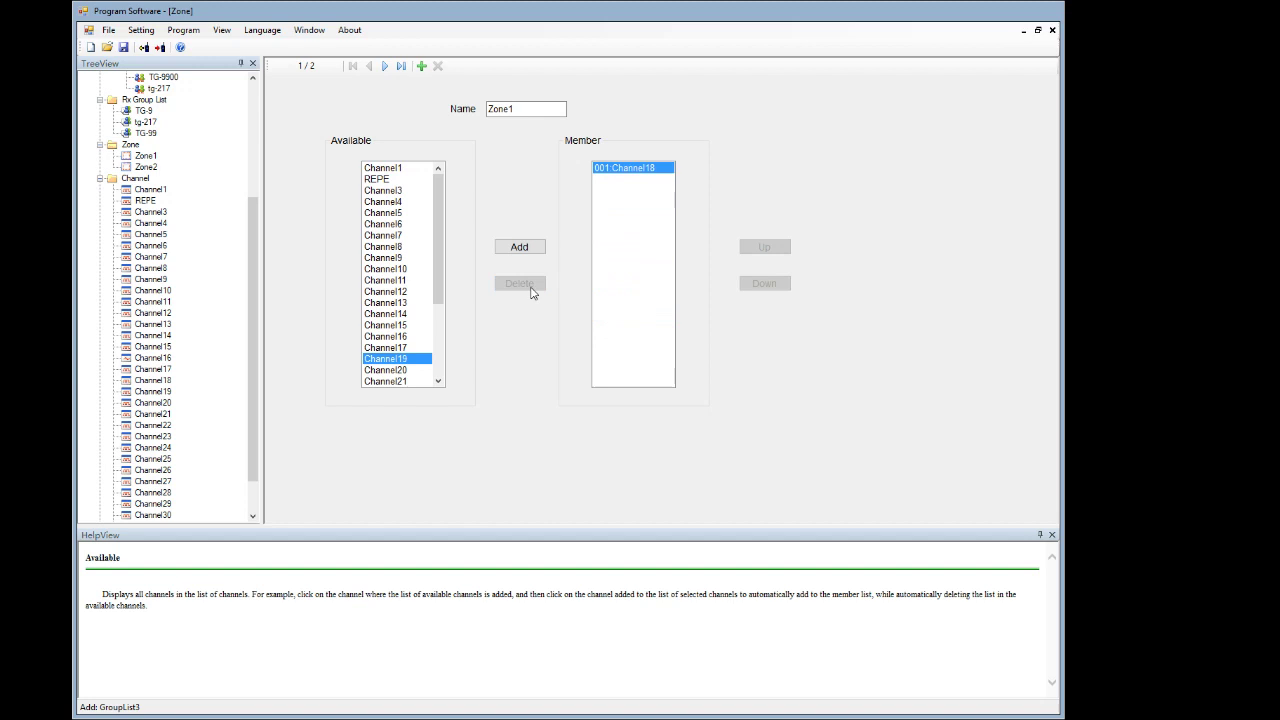
left_click(387, 180)
left_click(509, 246)
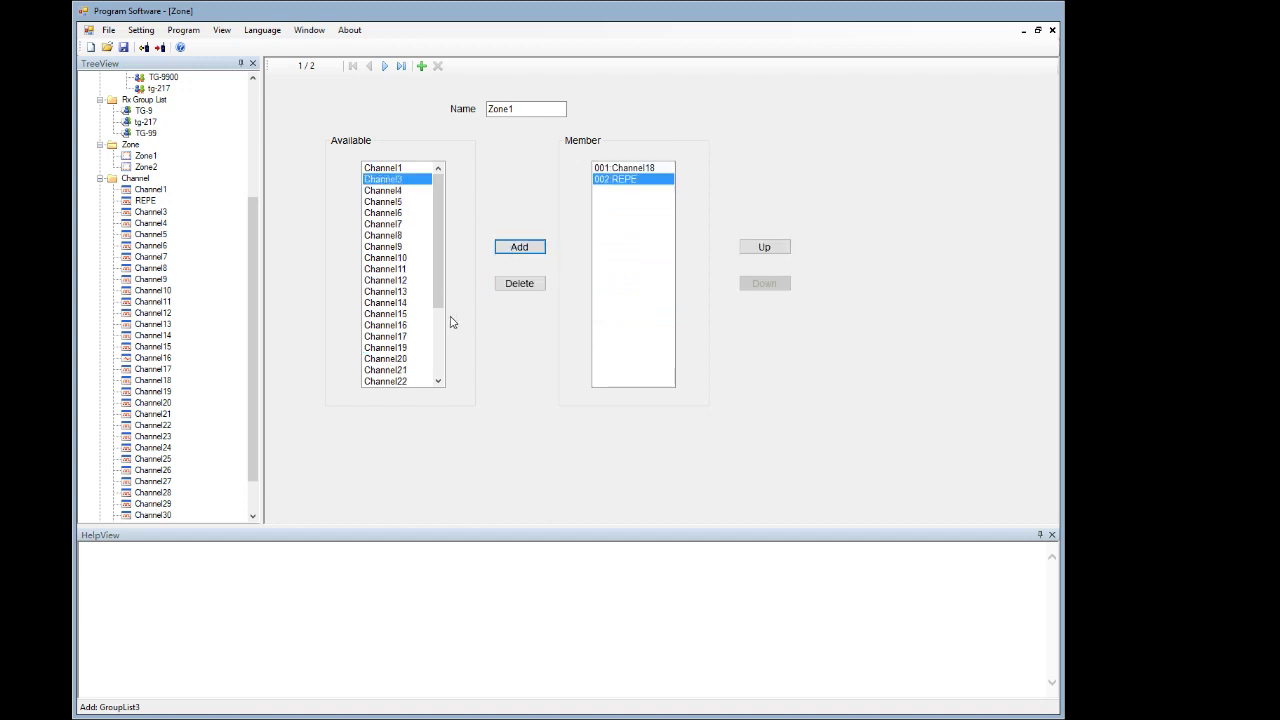
- Open Zone2 and remove all of its member channels except Channel16
left_click(152, 168)
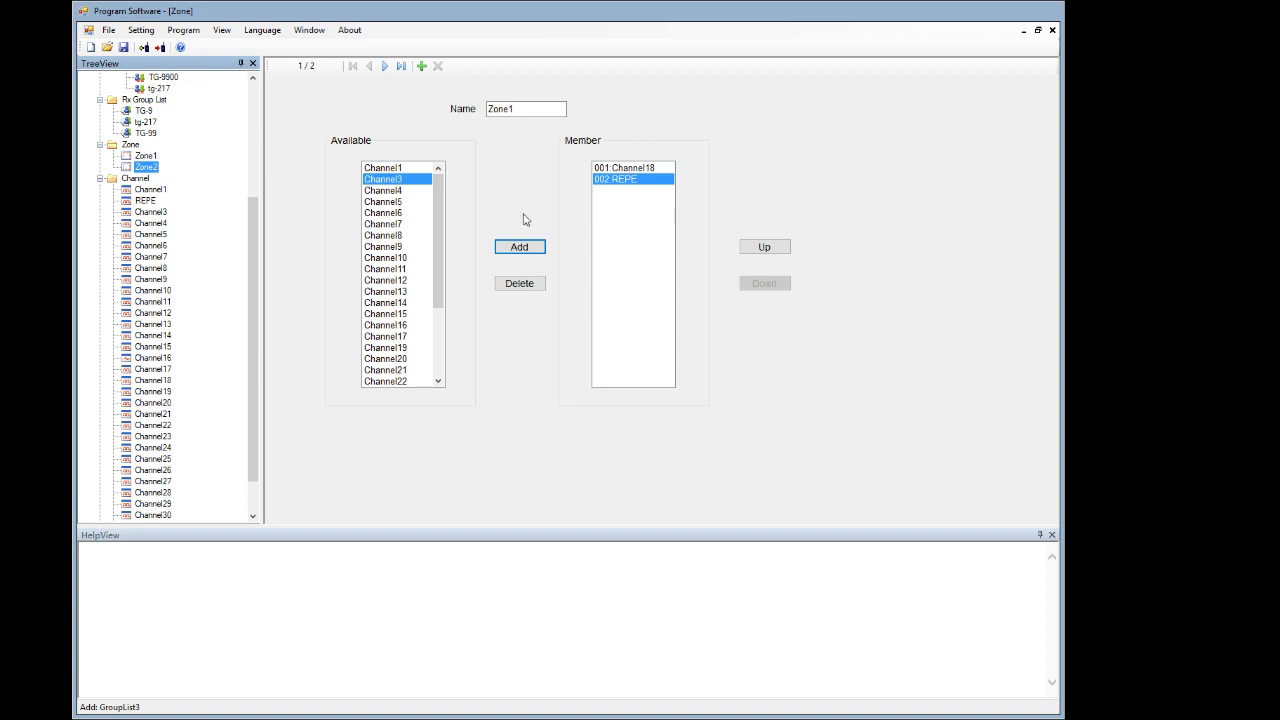
double_click(150, 168)
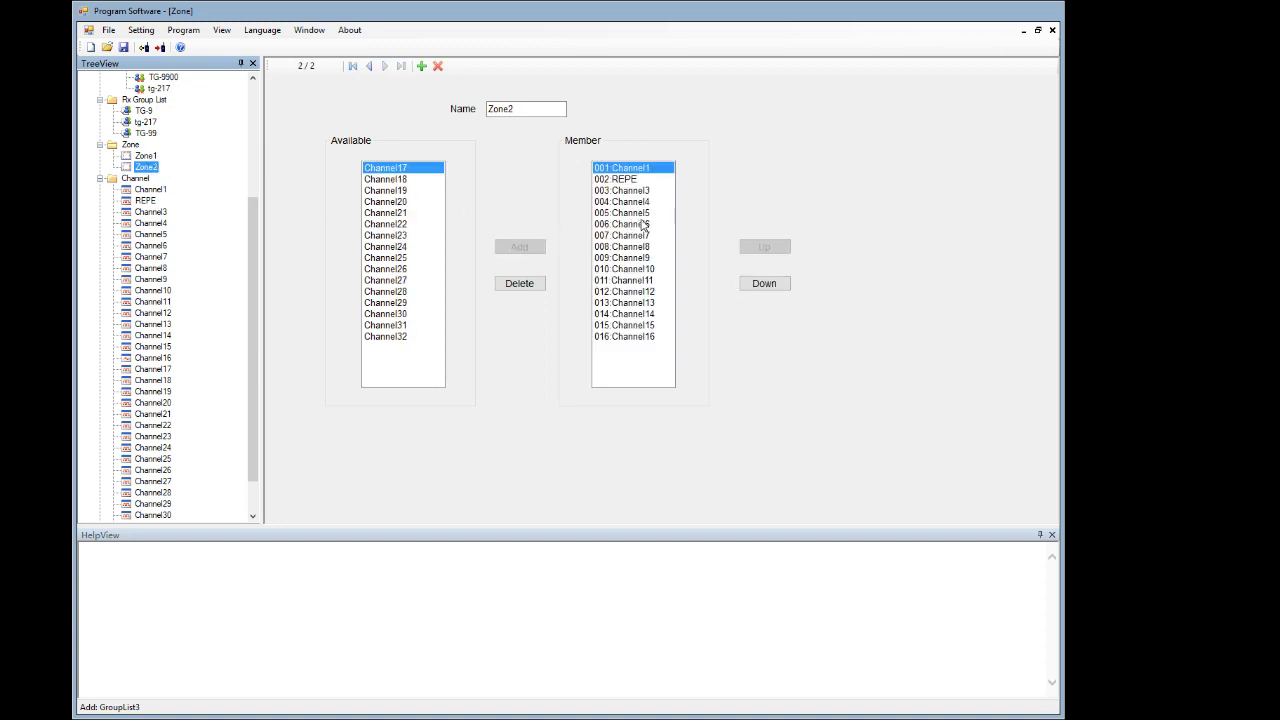
left_click(514, 285)
left_click(510, 286)
left_click(509, 286)
left_click(508, 287)
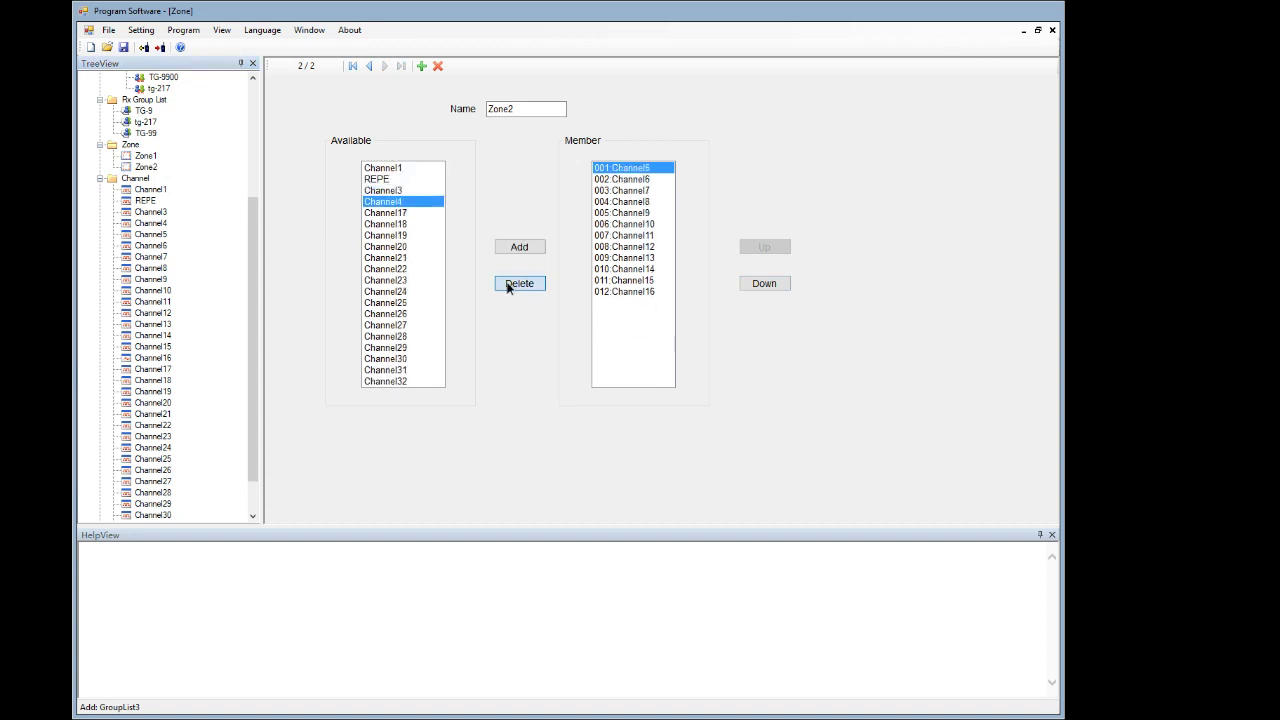
double_click(508, 287)
double_click(508, 287)
double_click(508, 287)
triple_click(508, 287)
double_click(509, 288)
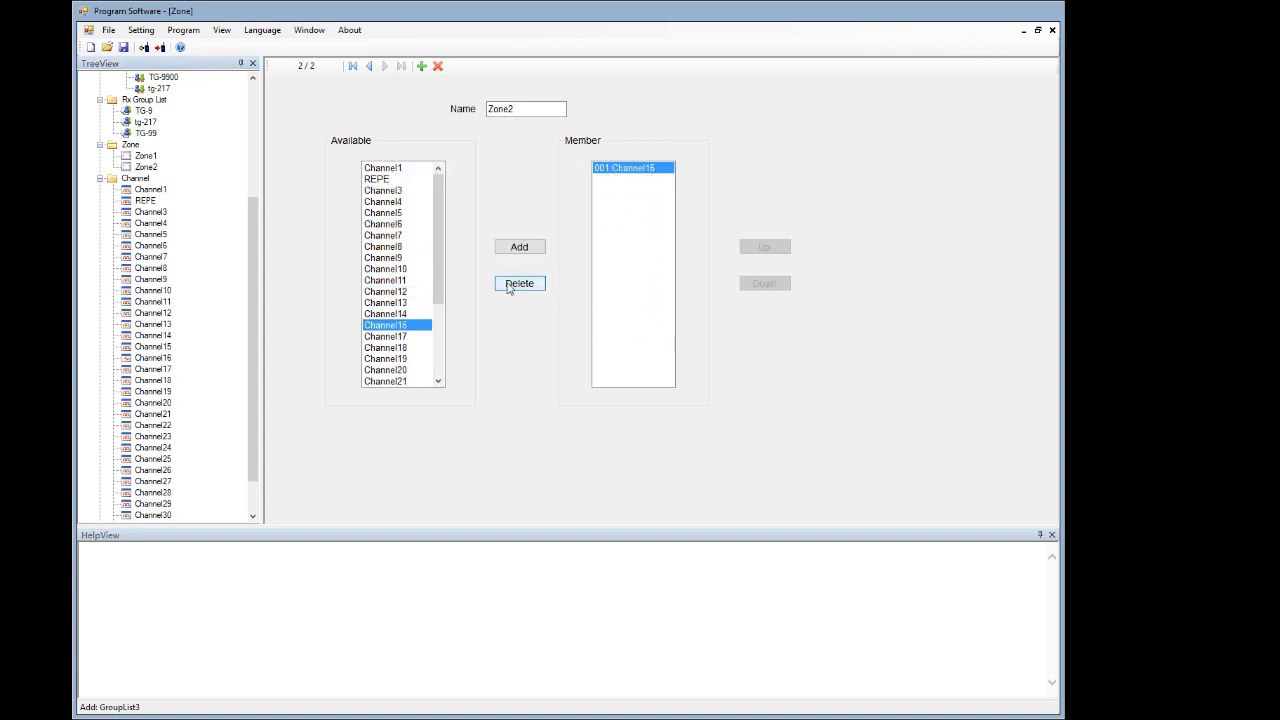
- Remove Channel16 from Zone2's members and add Channel1 in its place
left_click(508, 287)
left_click(386, 168)
left_click(519, 247)
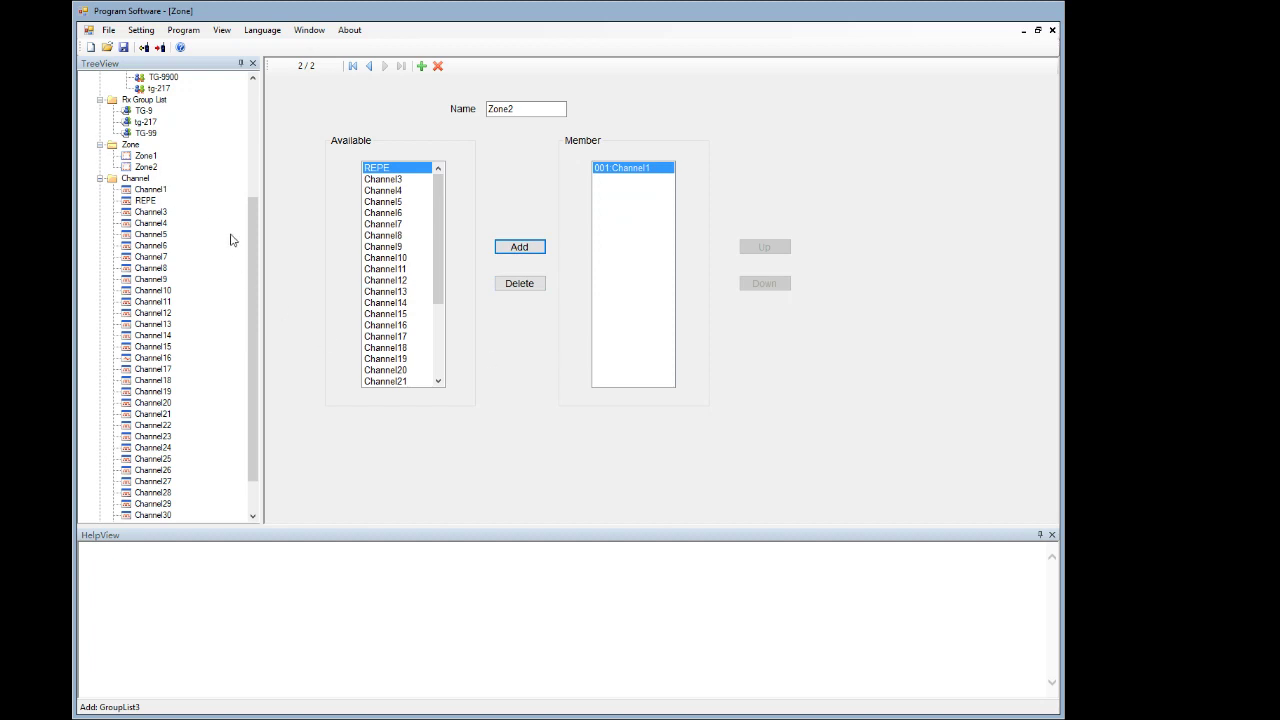
- Open the SCAN V scan list and check its members and PL Type setting
left_click_drag(253, 241, 240, 357)
left_click(127, 505)
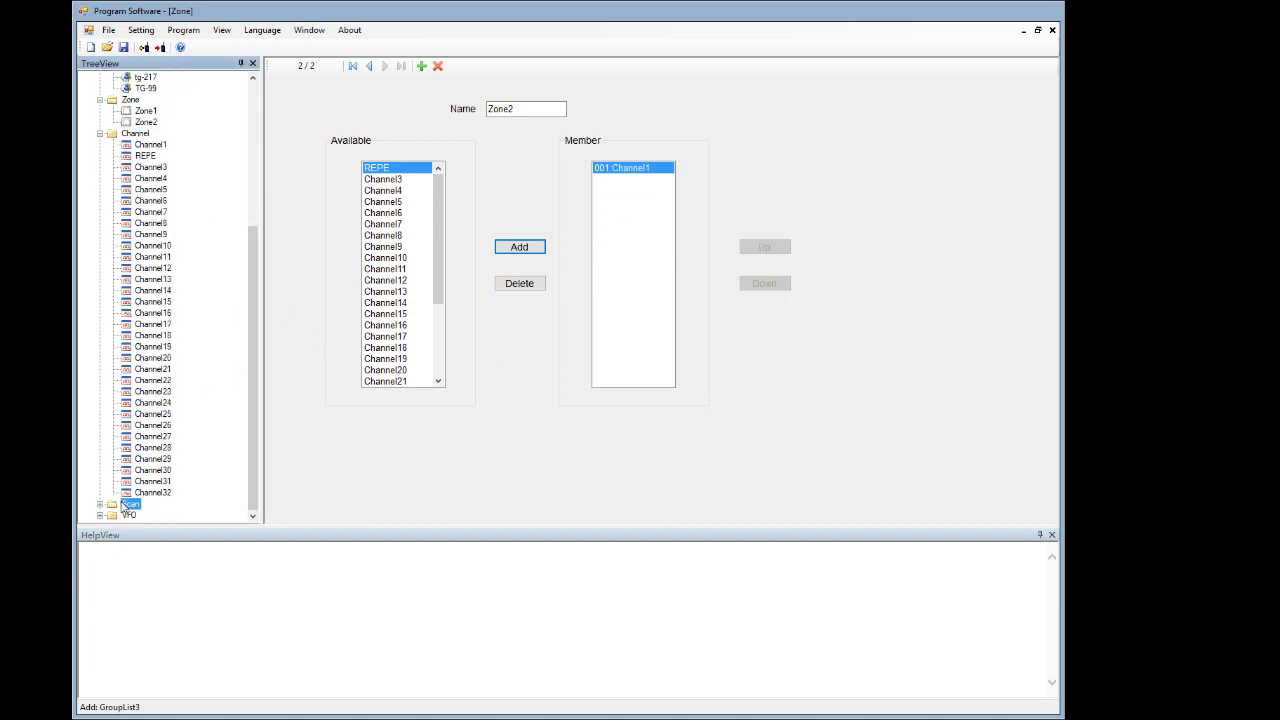
double_click(127, 505)
double_click(148, 503)
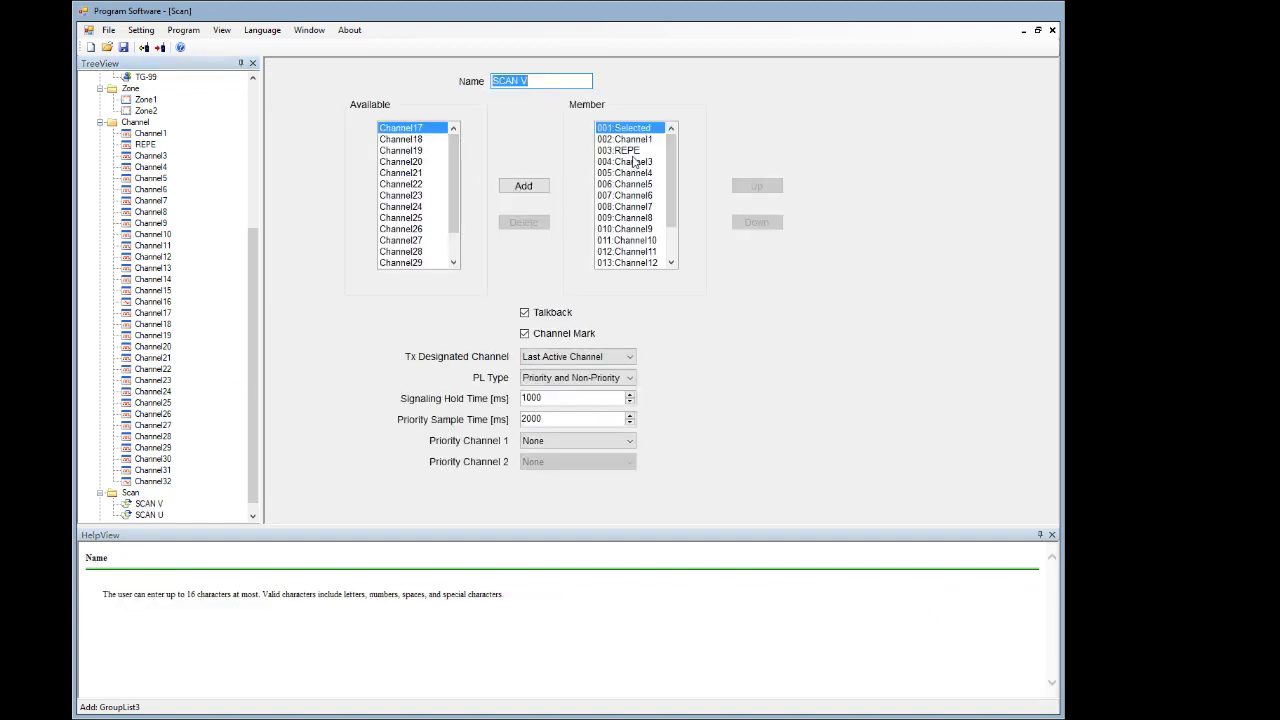
left_click(563, 386)
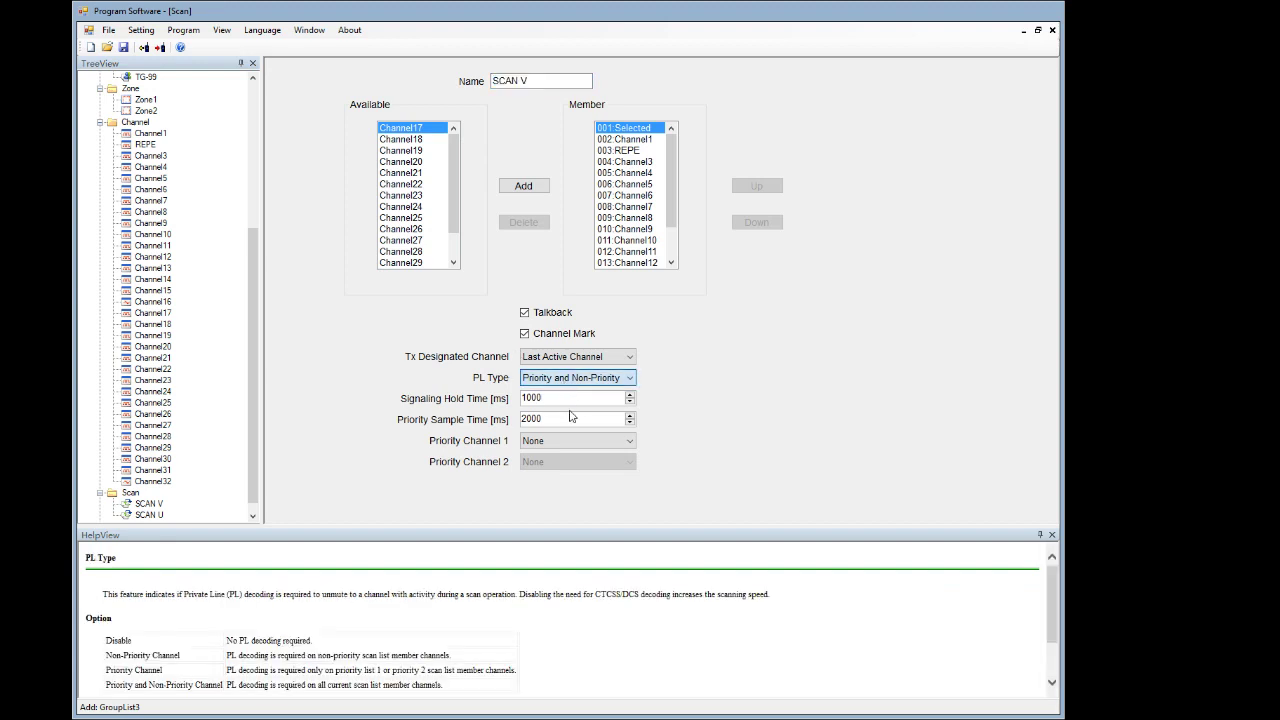
- Set SCAN V's Priority Channel 1 to 003:REPE and Priority Channel 2 to 002:Channel1
left_click(551, 445)
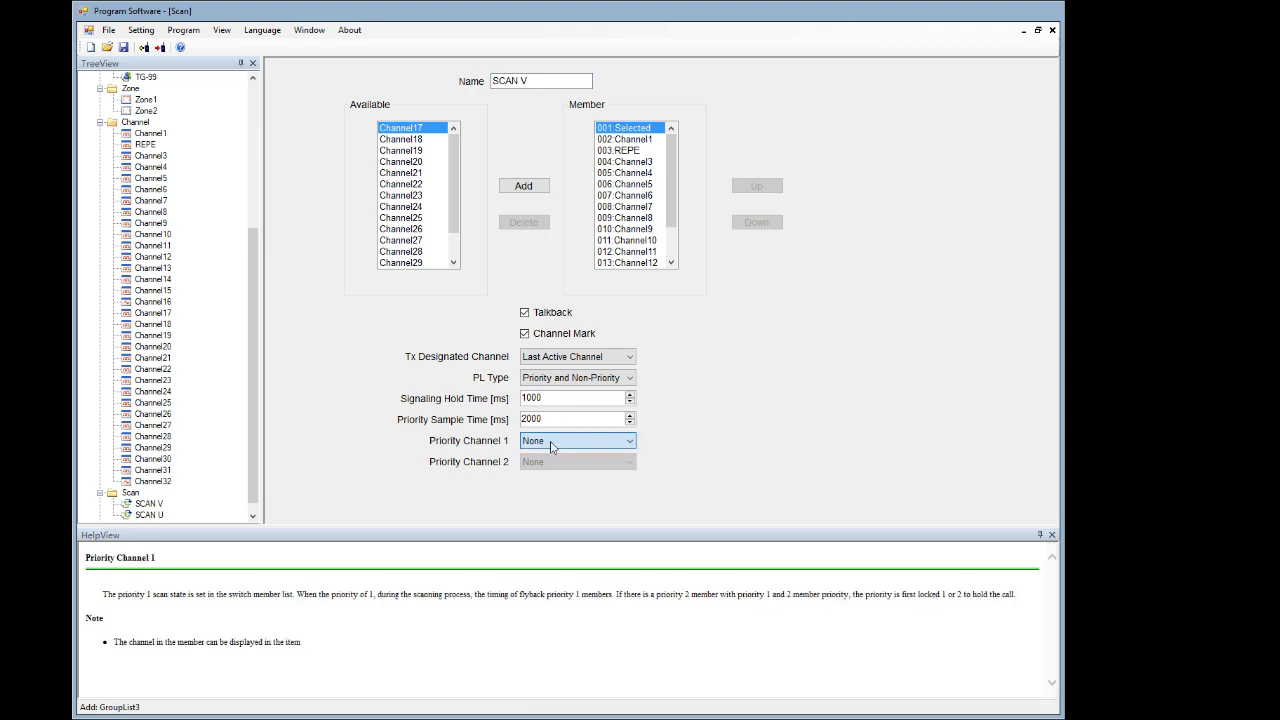
scroll(545, 490, "down", 3)
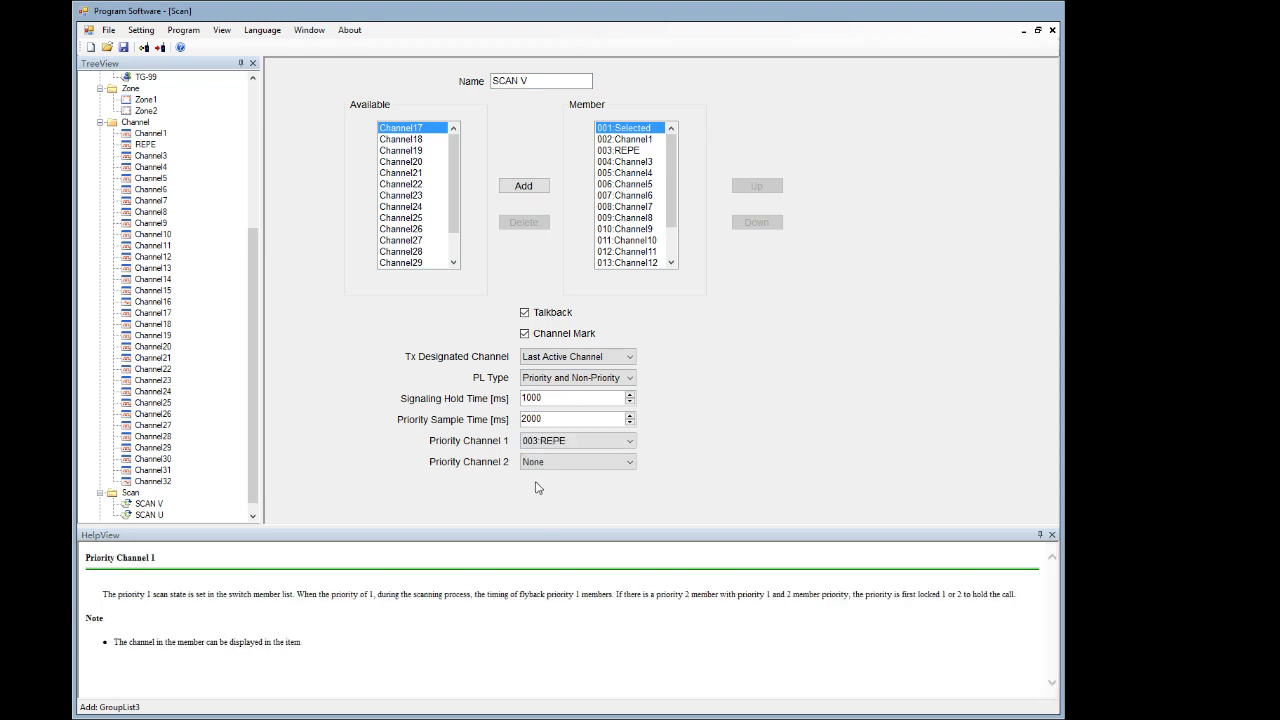
left_click(545, 462)
scroll(538, 508, "down", 1)
left_click(620, 466)
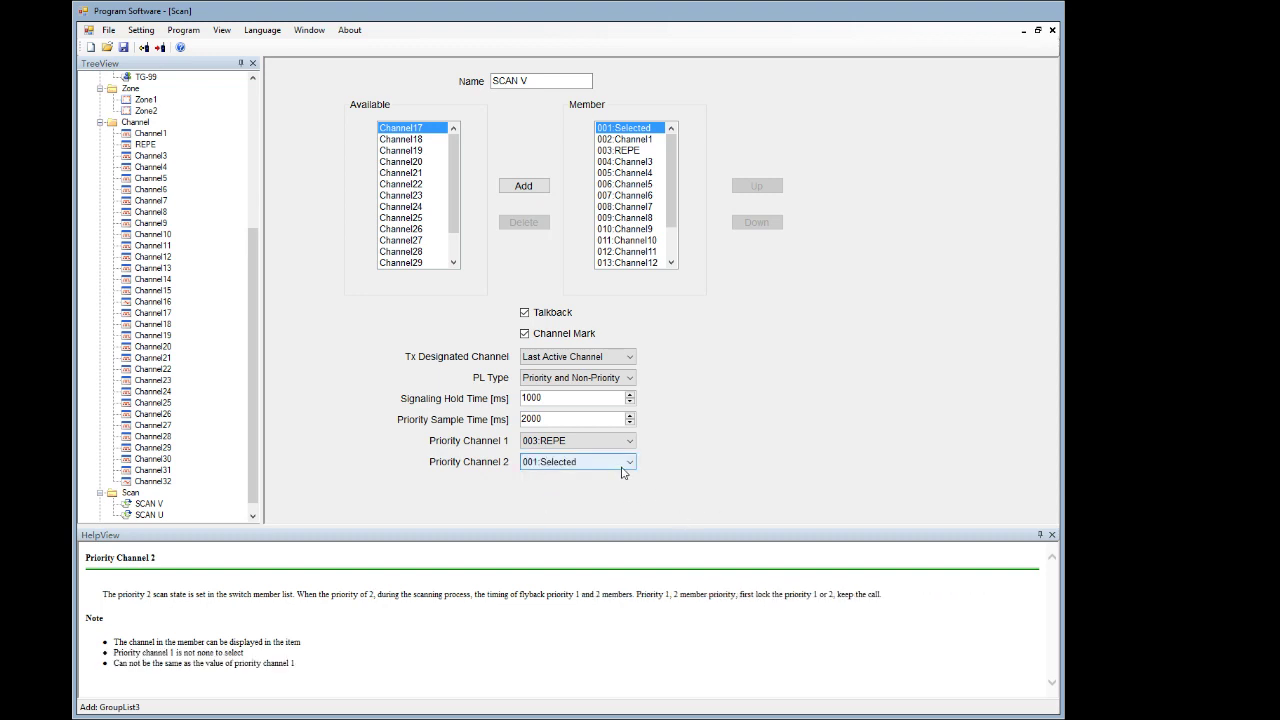
scroll(583, 510, "down", 1)
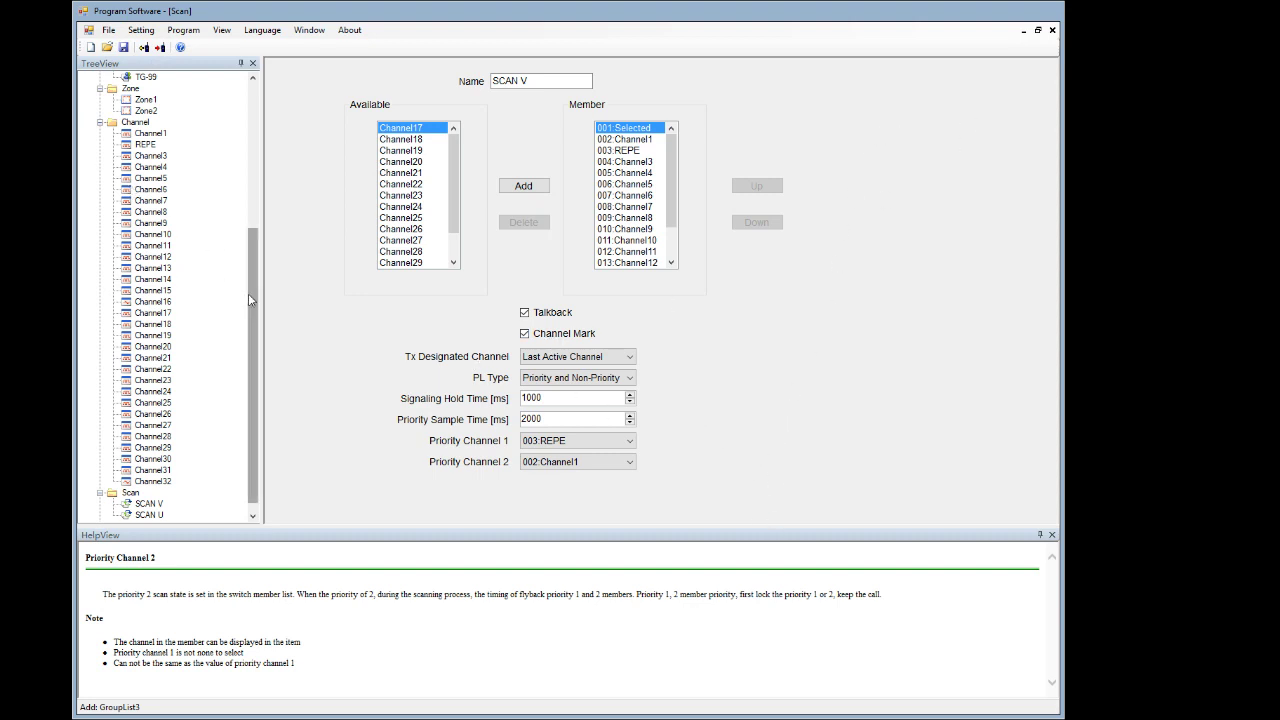
- Open the radio's general settings and review the Radio Name and Radio ID fields
left_click_drag(248, 293, 248, 147)
left_click(140, 134)
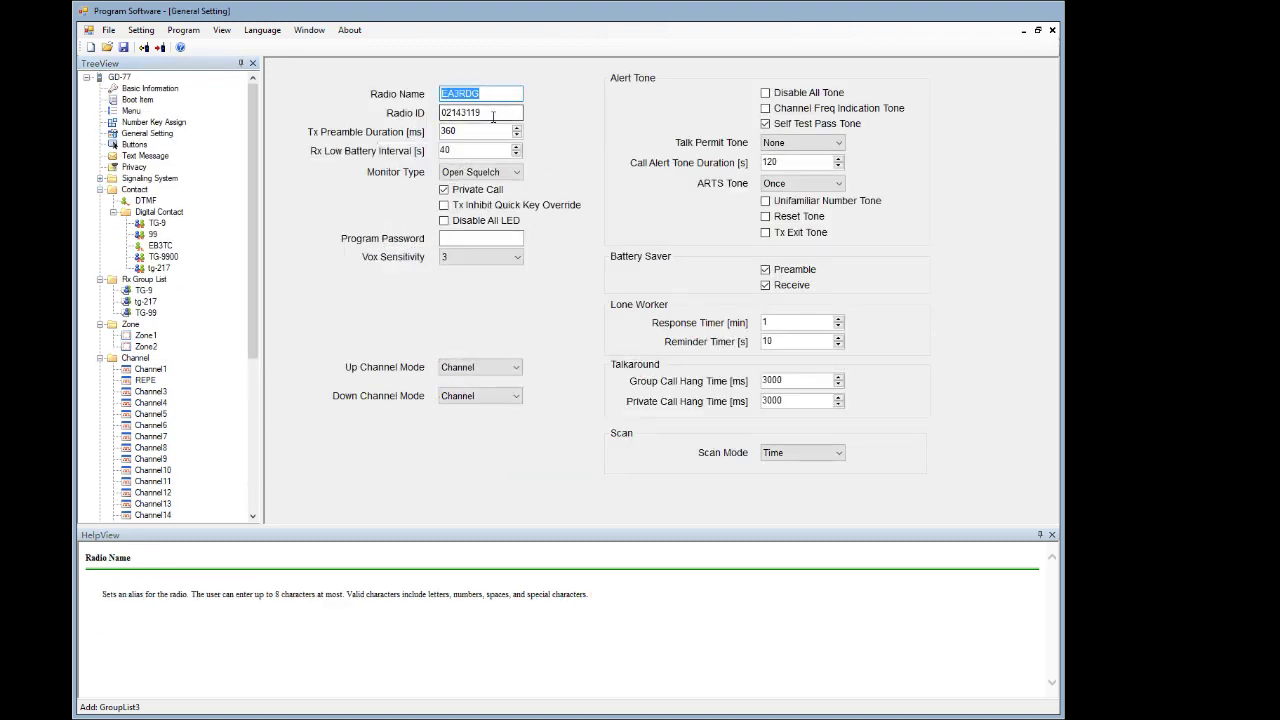
key("Tab")
key("shift+Tab")
left_click(527, 717)
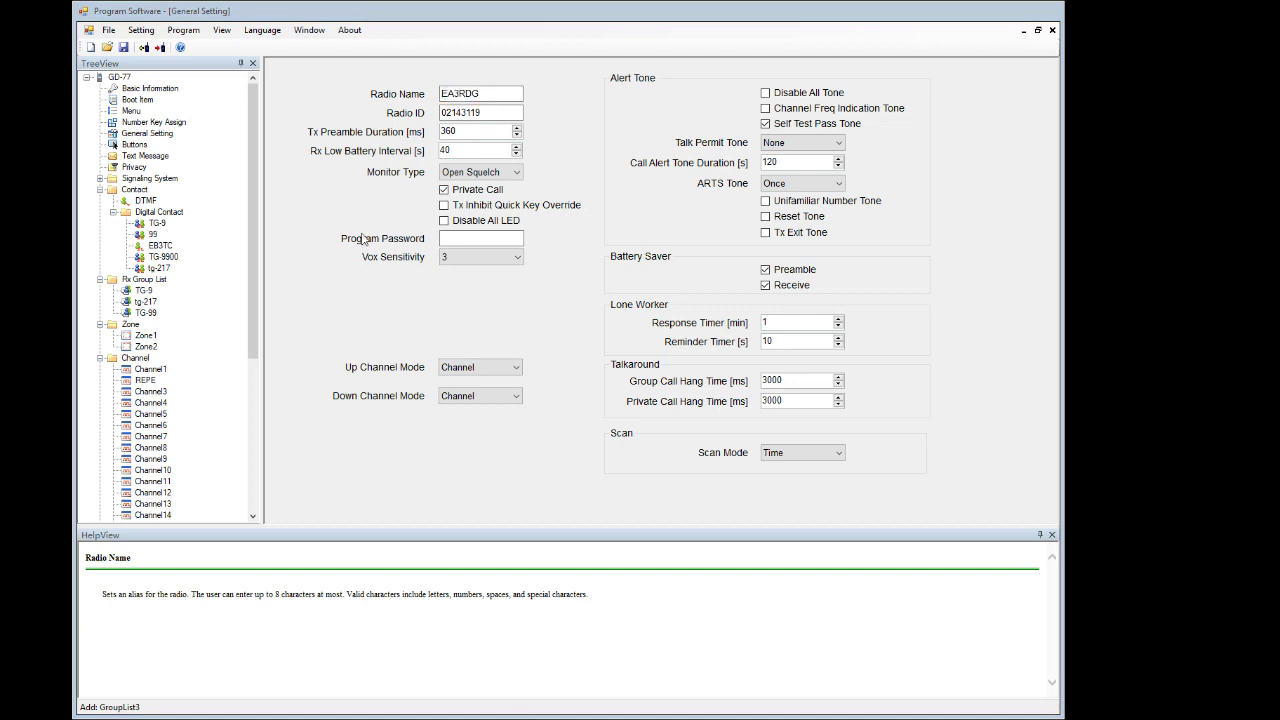